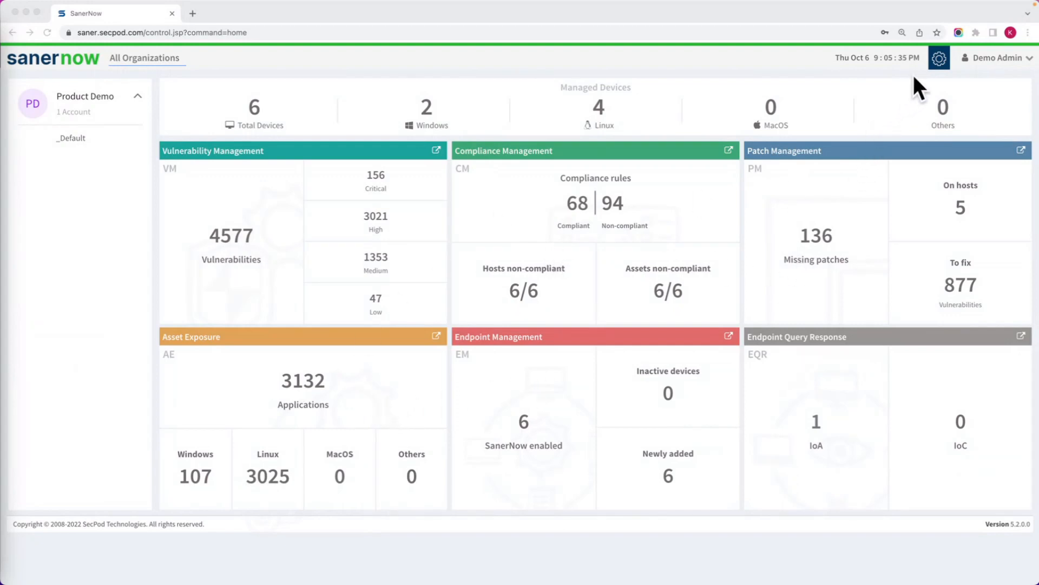
# Go to Control Panel > Authentication > Single Sign-On to list the sso-pingid and Demo-SSO-Policy1 policies.
pyautogui.click(938, 58)
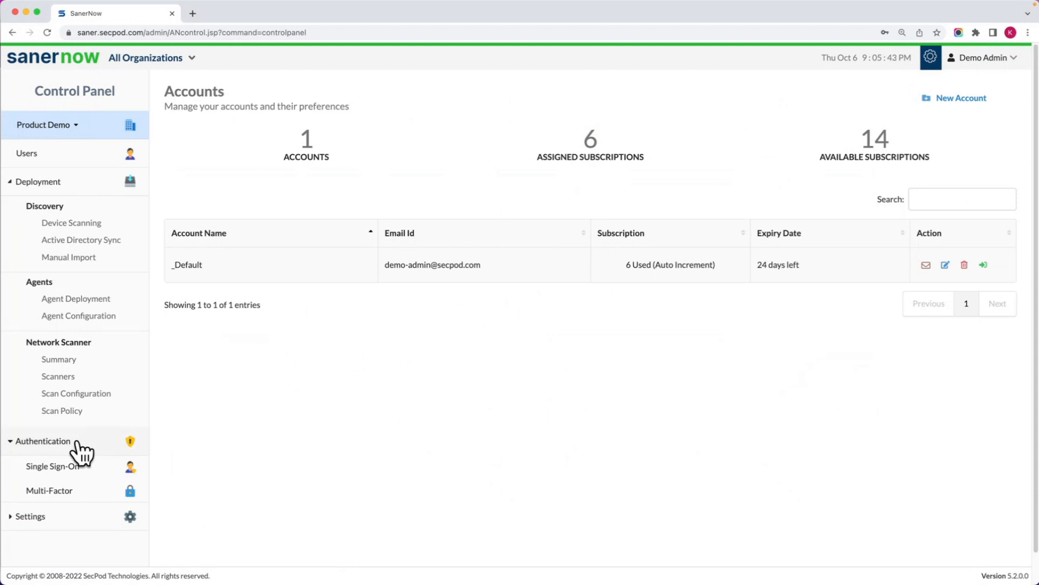
pyautogui.click(54, 471)
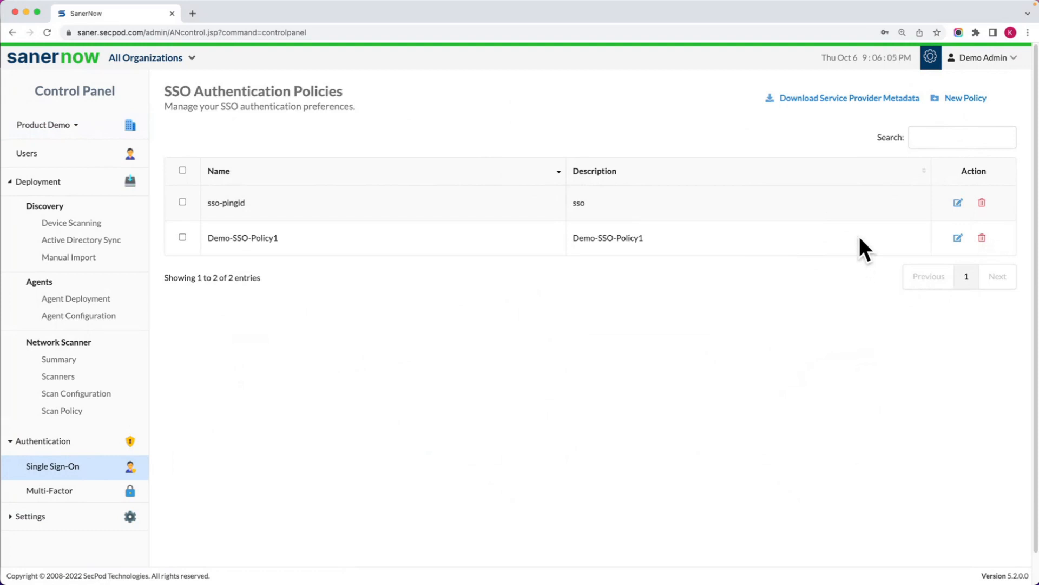
# Cancel a new policy form, then download the Service Provider Metadata file.
pyautogui.click(967, 100)
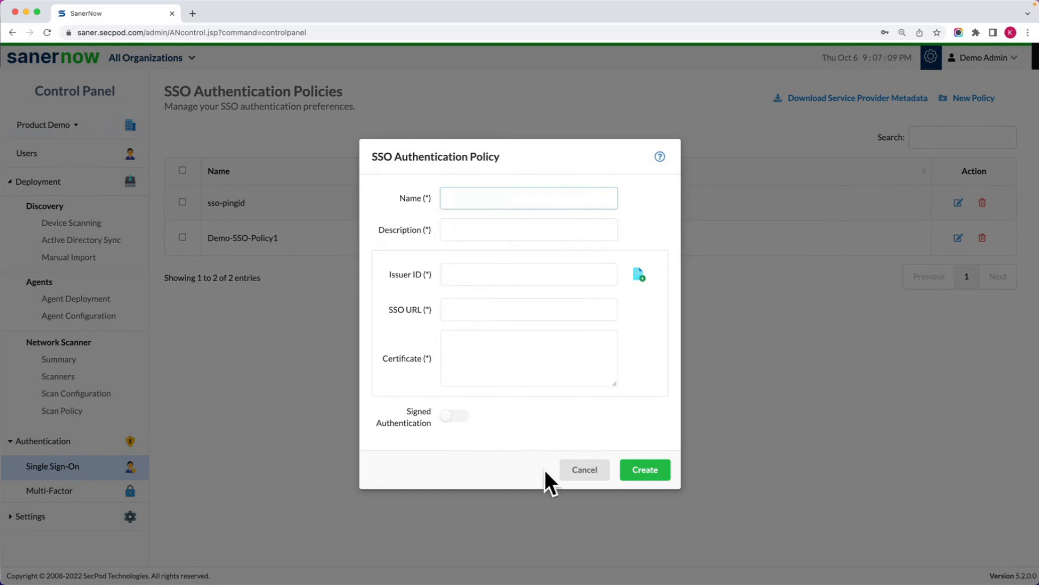
pyautogui.click(585, 470)
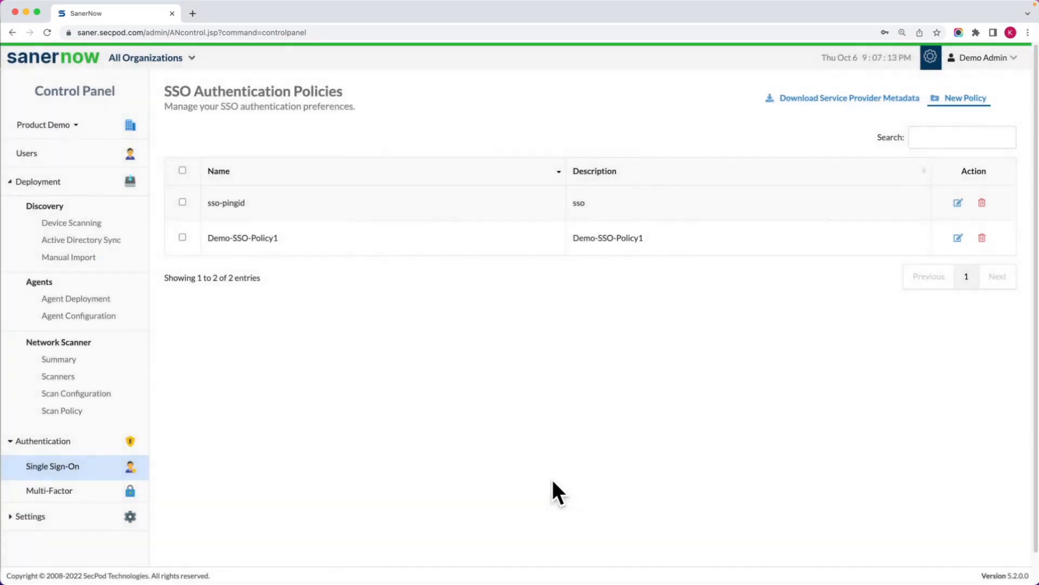
pyautogui.click(839, 112)
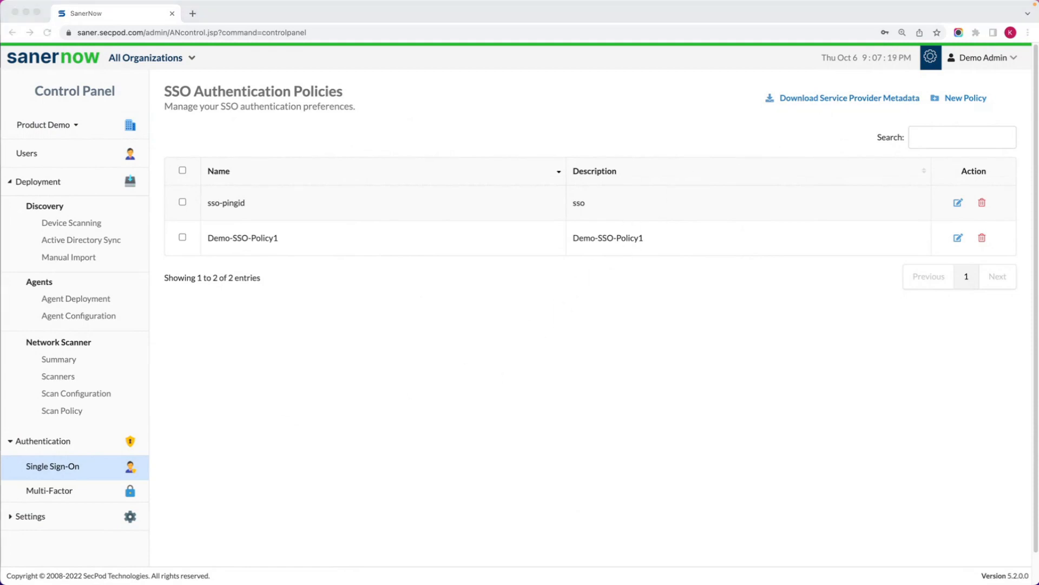
pyautogui.moveTo(0, 167); pyautogui.dragTo(381, 117)
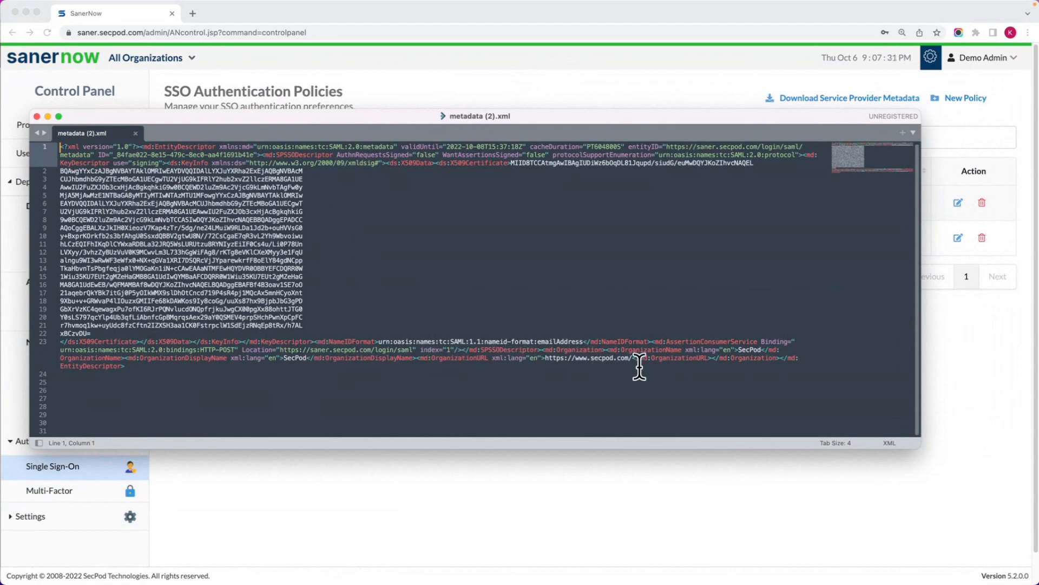
pyautogui.click(36, 115)
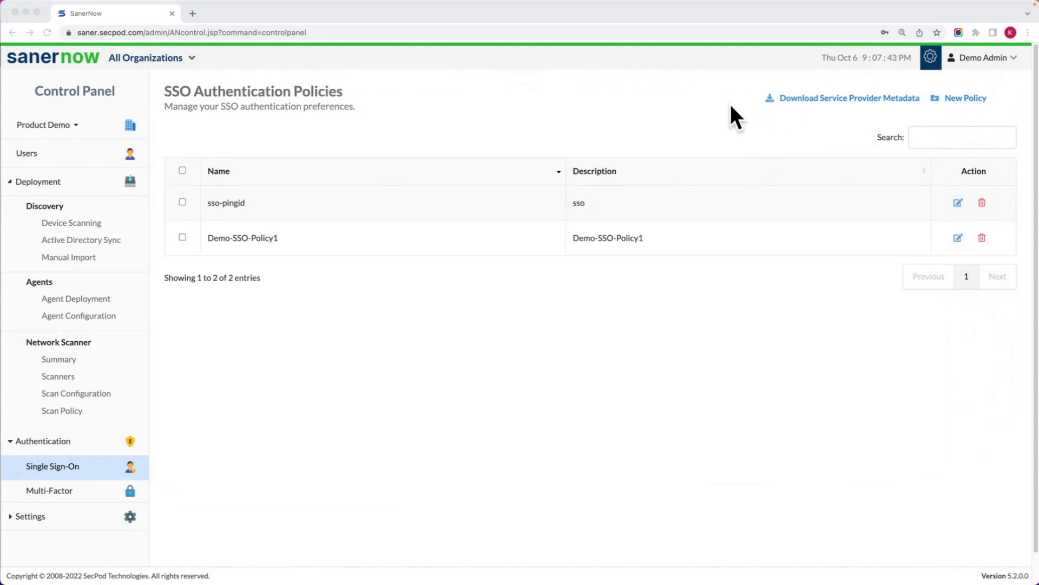
pyautogui.click(585, 288)
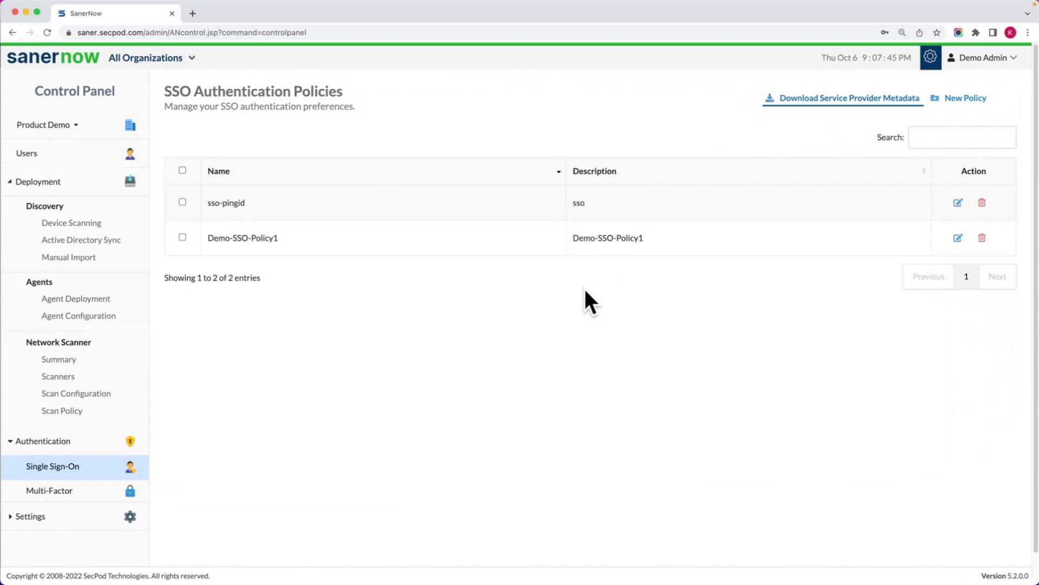
pyautogui.hotkey('alt', 'Tab')
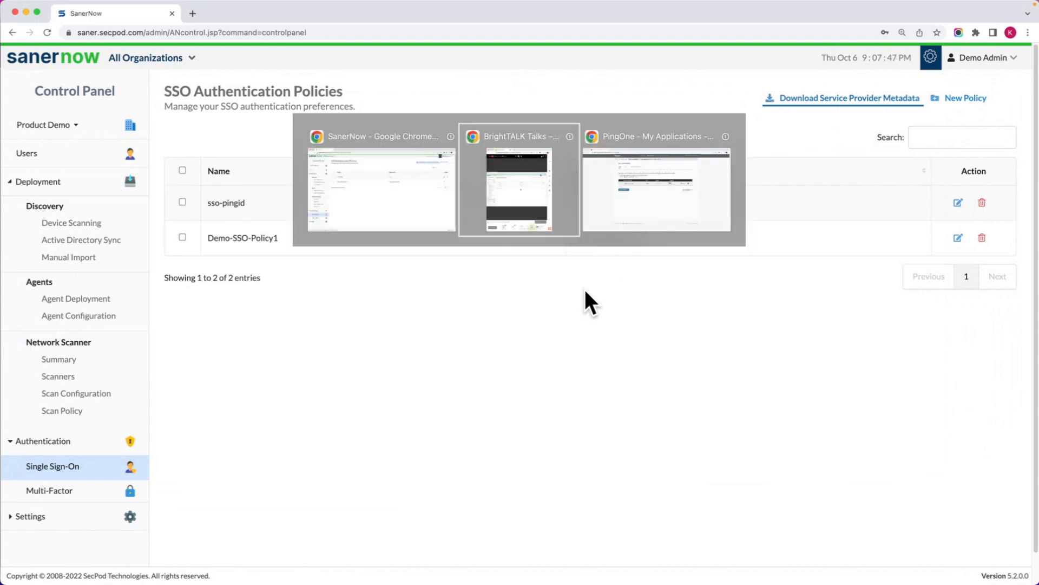
# Back in PingOne, sign in with the saved password to reach My Applications showing SSO-Policy-pingid.
pyautogui.hotkey('alt', 'Tab')
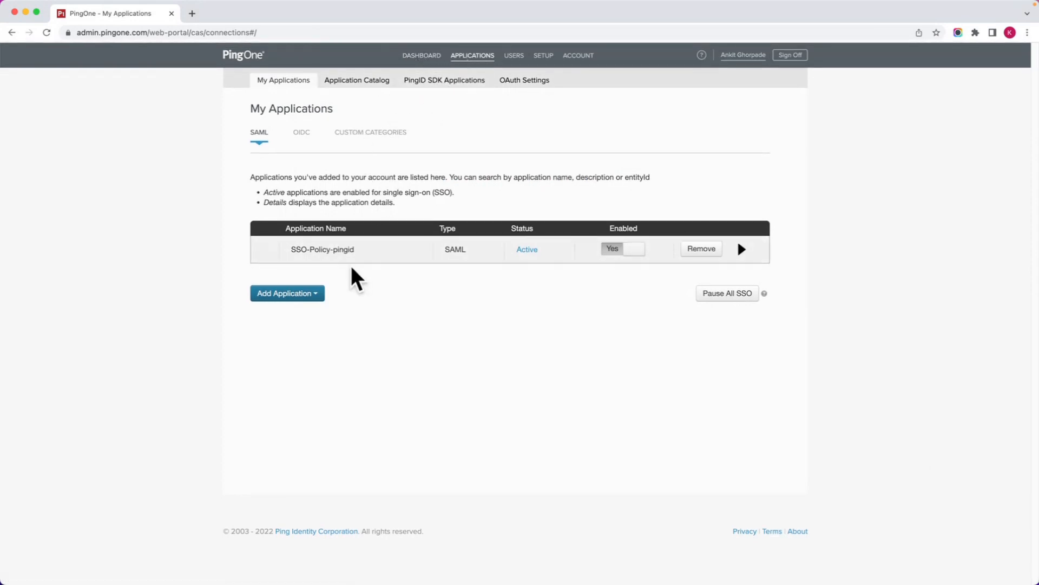
pyautogui.click(317, 297)
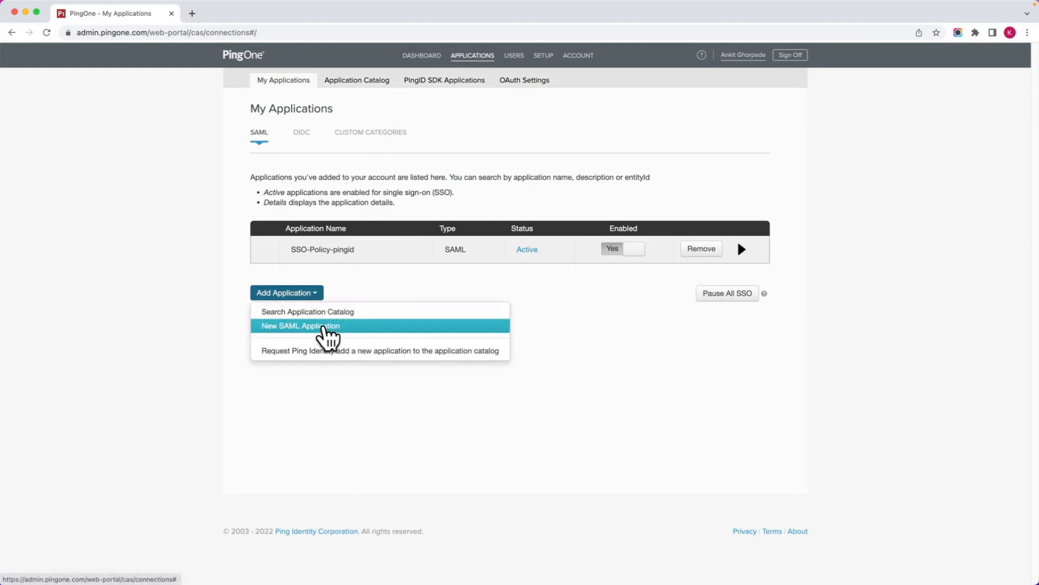
pyautogui.click(569, 354)
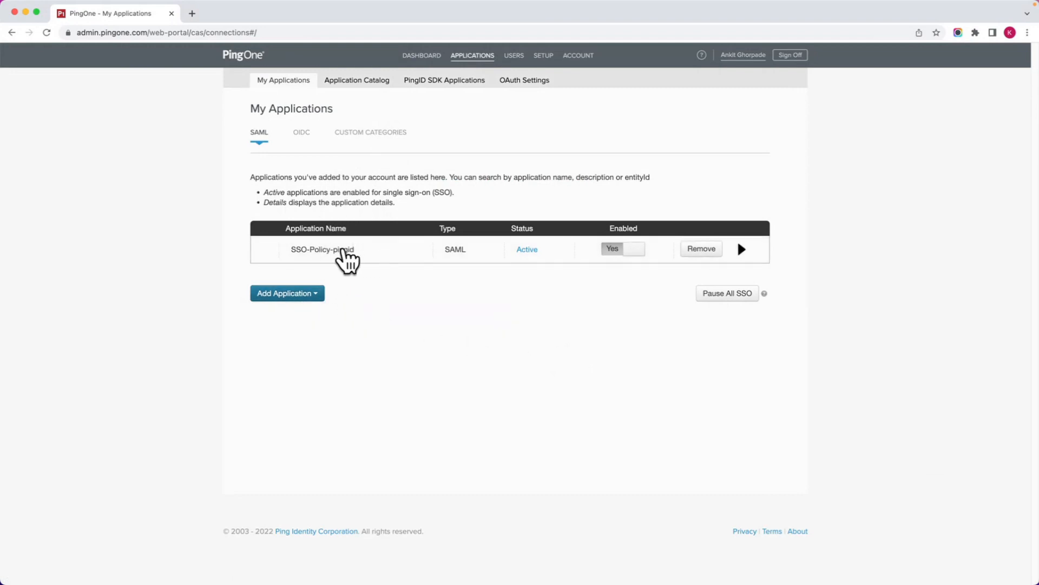
pyautogui.click(342, 249)
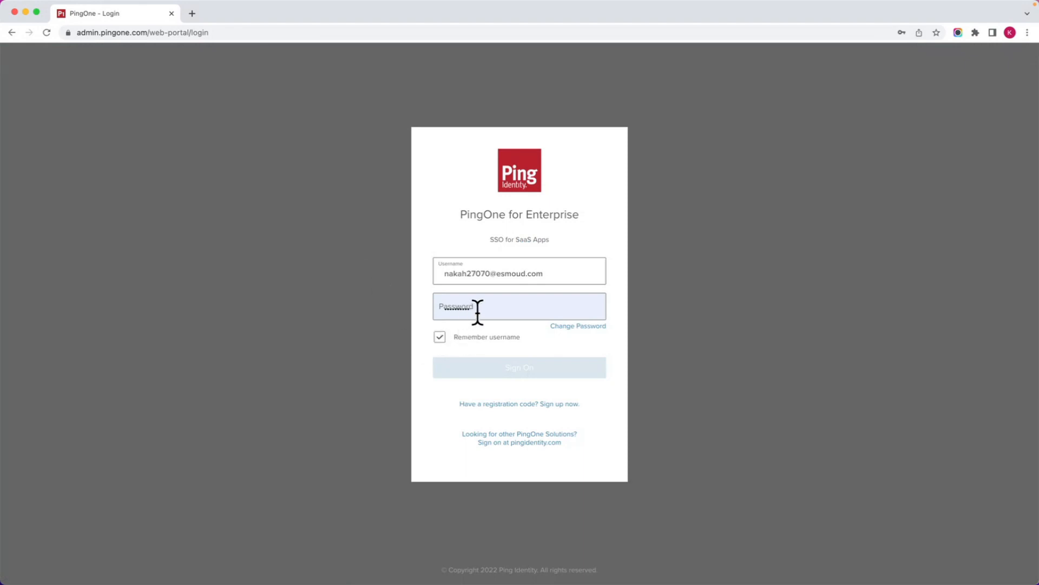
pyautogui.click(475, 308)
pyautogui.click(518, 339)
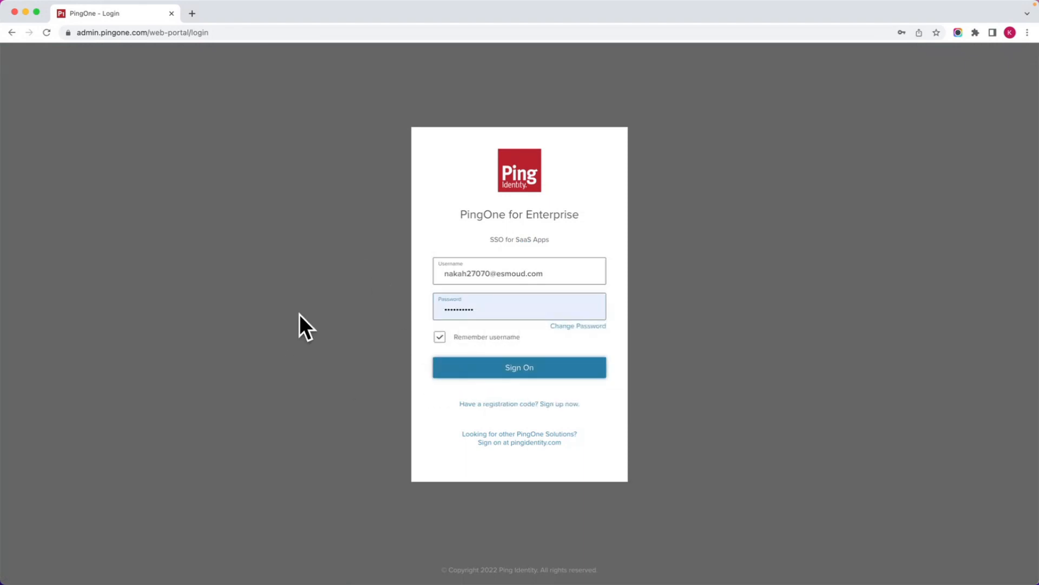
pyautogui.click(449, 373)
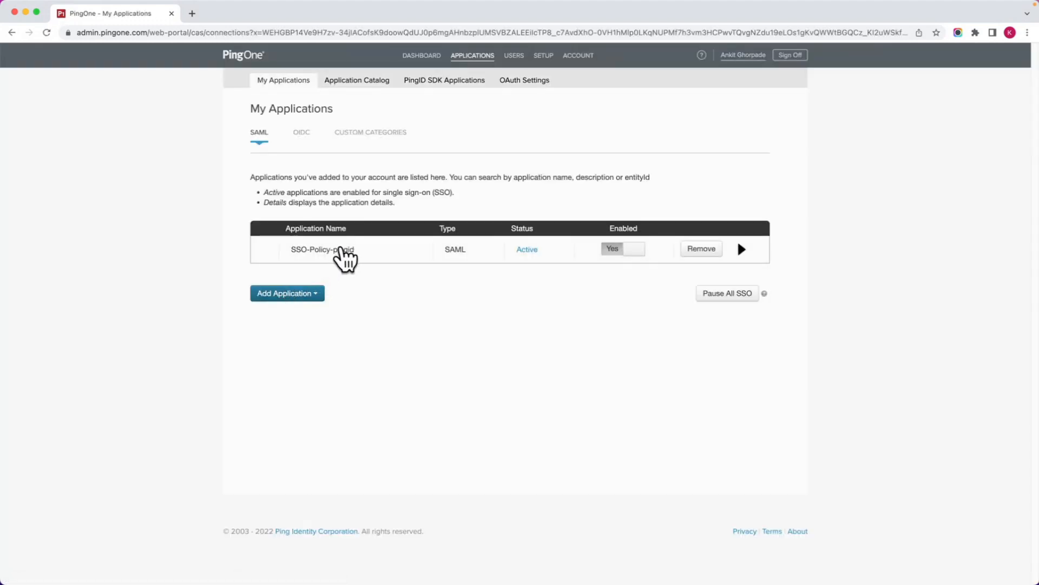
# Expand and review SSO-Policy-pingid's SAML connection details in PingOne, then return to SanerNow.
pyautogui.click(343, 255)
pyautogui.scroll(-3, 365, 277)
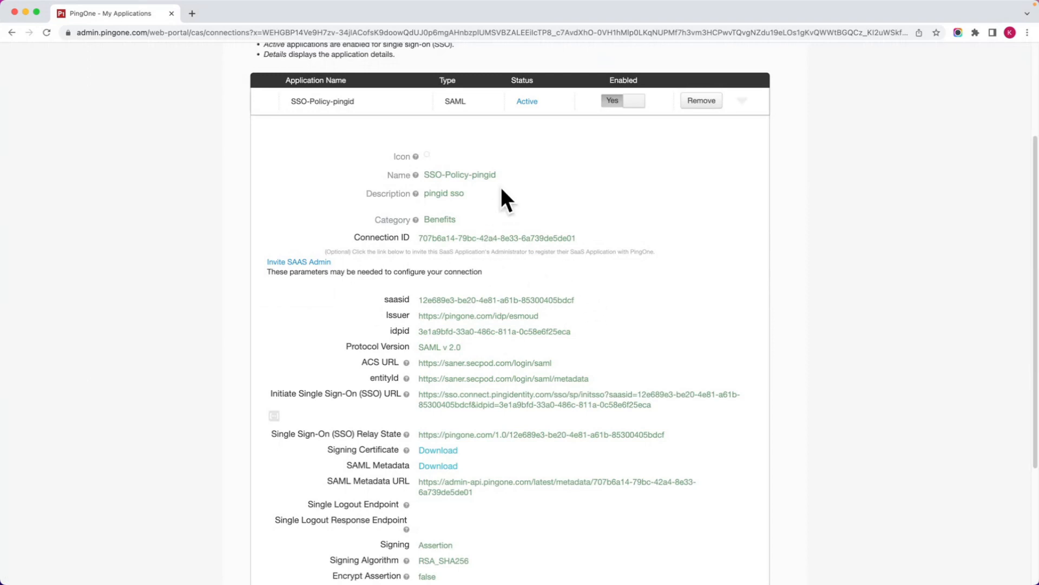
pyautogui.scroll(-2, 533, 401)
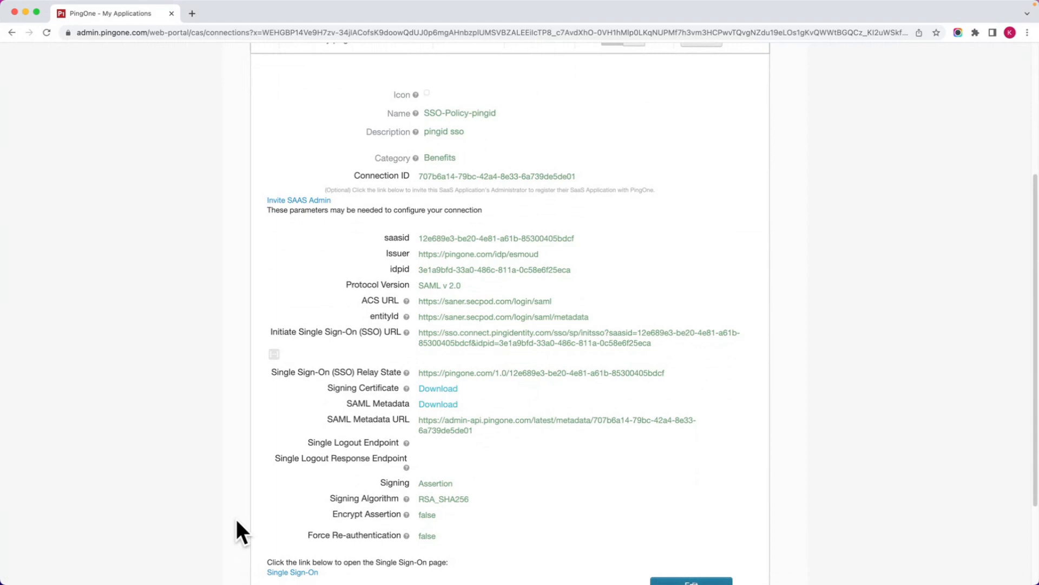
pyautogui.hotkey('alt', 'Tab')
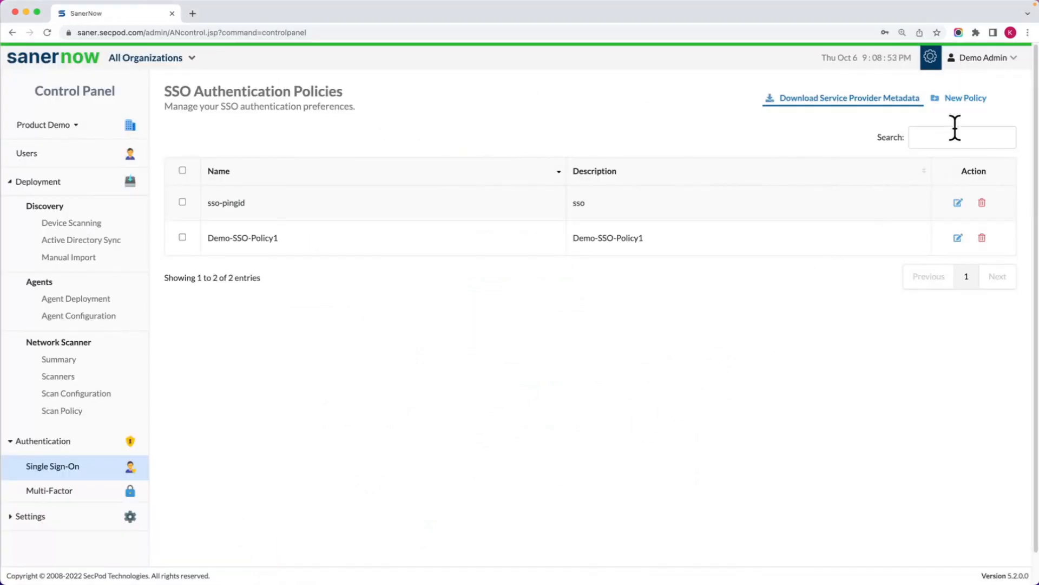
# Start a new SSO policy with Name and Description both set to 'Demo-SSO-Policy1'.
pyautogui.click(962, 101)
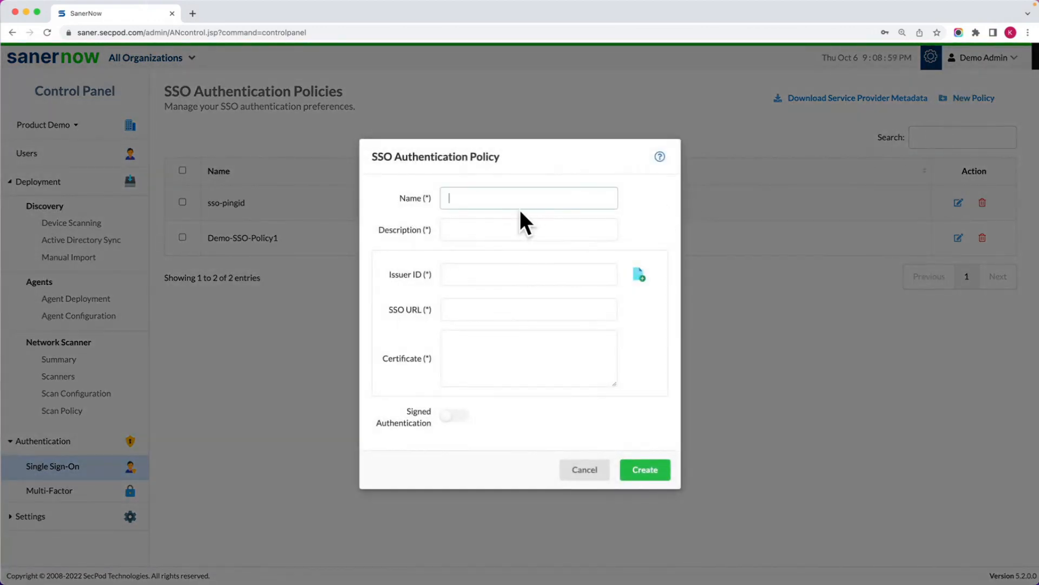
pyautogui.write('Demo-SSO-Policy1')
pyautogui.tripleClick(498, 199)
pyautogui.press('super+c')
pyautogui.click(484, 229)
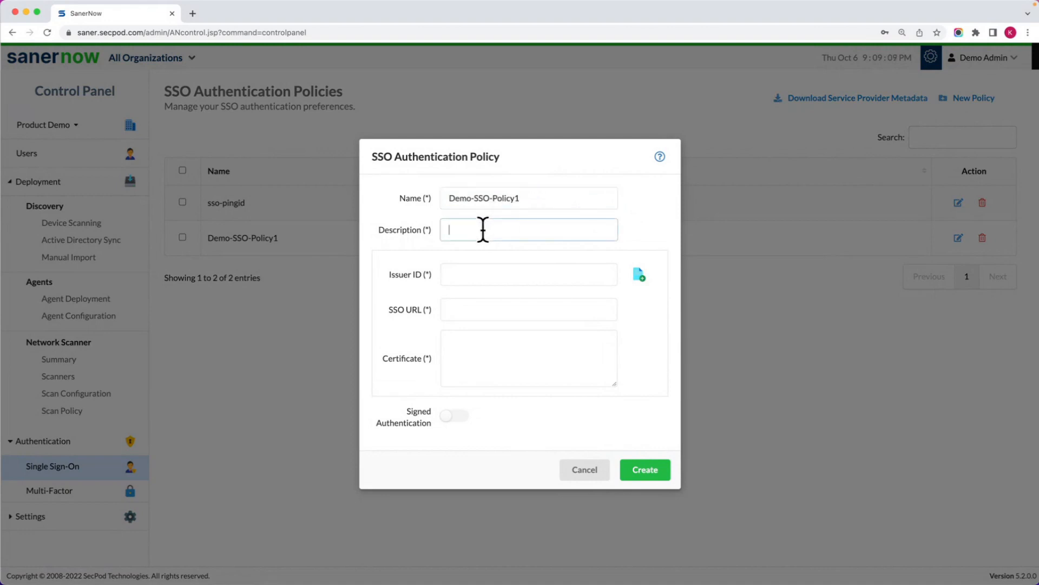
pyautogui.press('super+v')
pyautogui.click(472, 274)
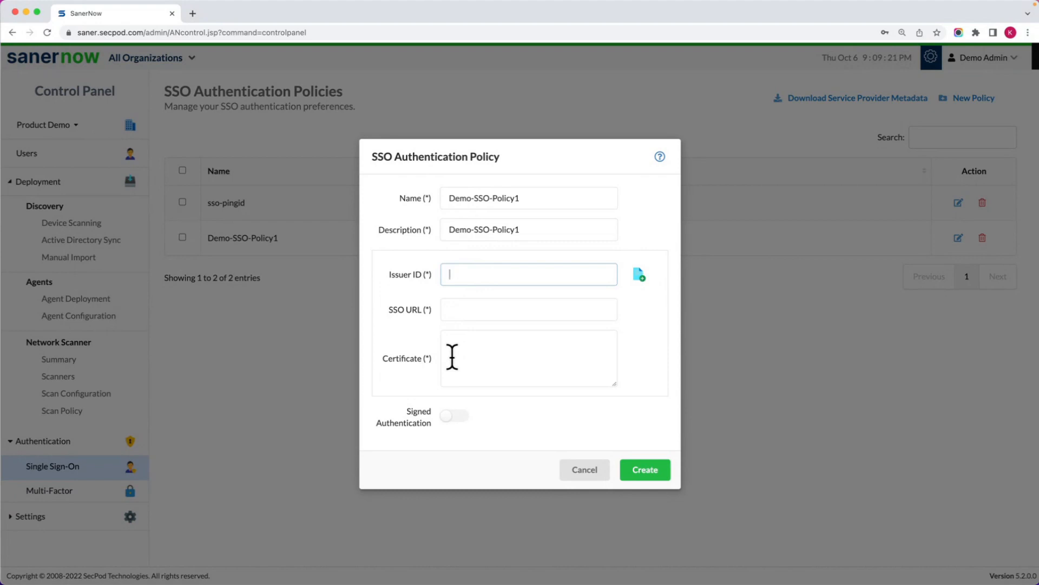
pyautogui.hotkey('alt', 'Tab')
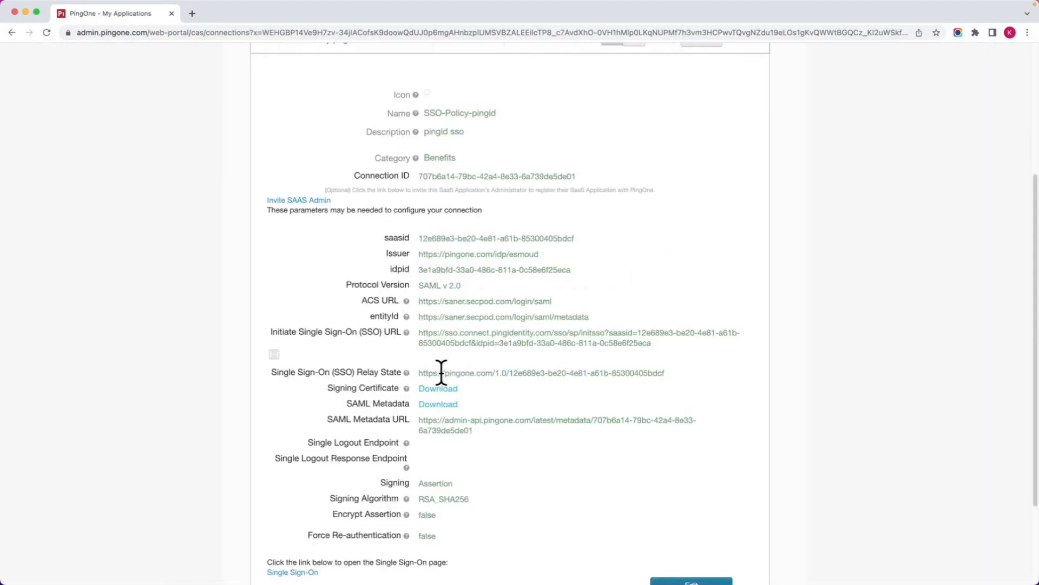
pyautogui.hotkey('alt', 'Tab')
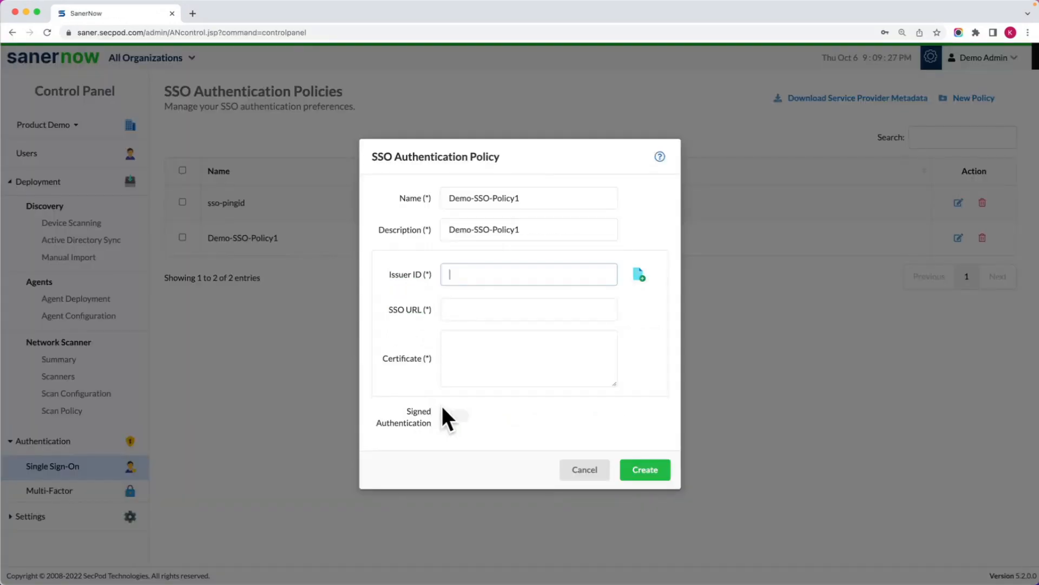
# Import issuer, SSO URL and certificate from the saml2 metadata XML and attempt to create the policy.
pyautogui.click(639, 275)
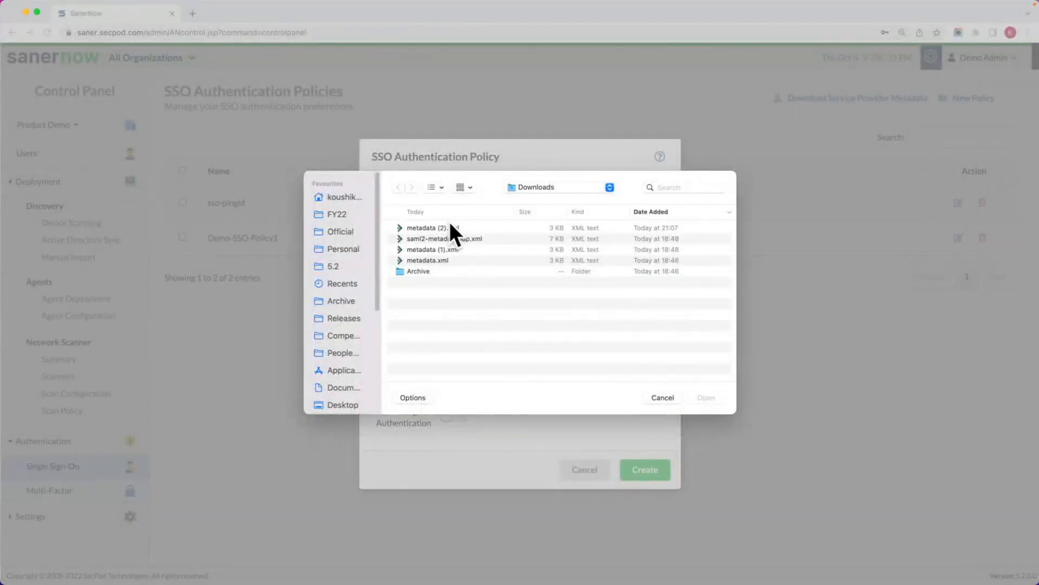
pyautogui.doubleClick(461, 239)
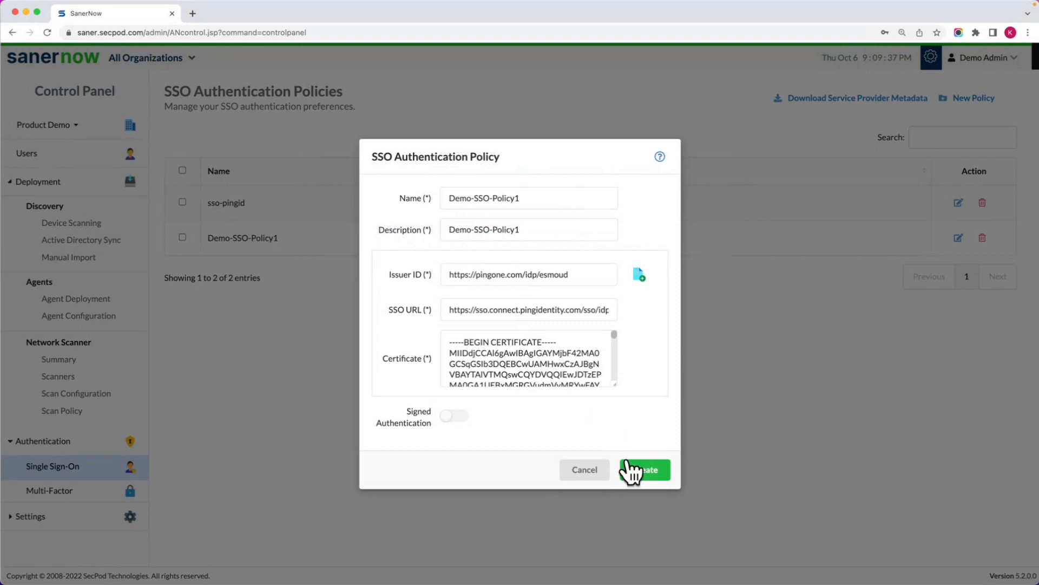
pyautogui.click(635, 475)
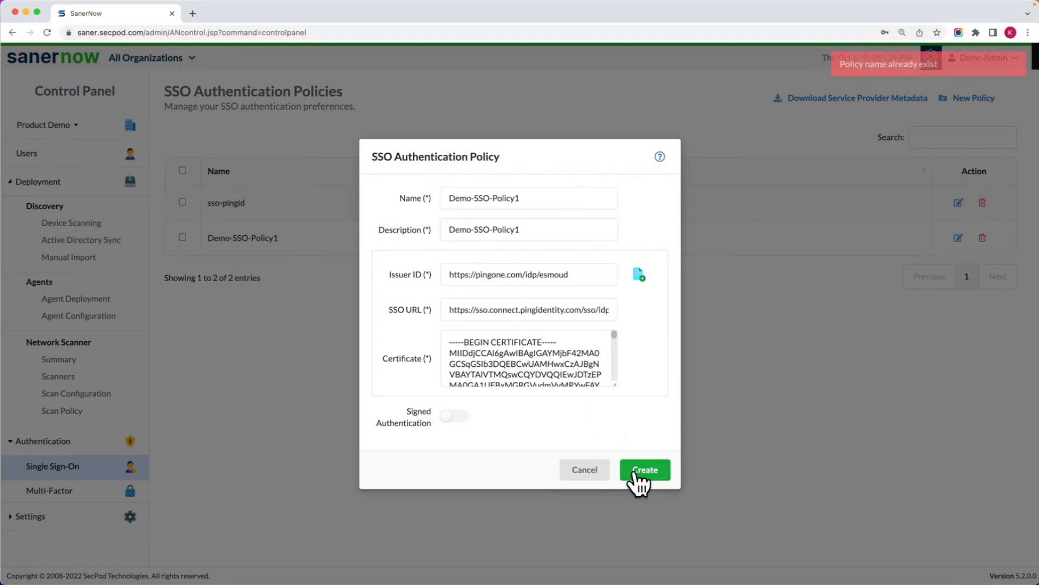
# Change the name and description to 'Demo-SSO-Policy2' and create the policy.
pyautogui.click(531, 196)
pyautogui.press('BackSpace')
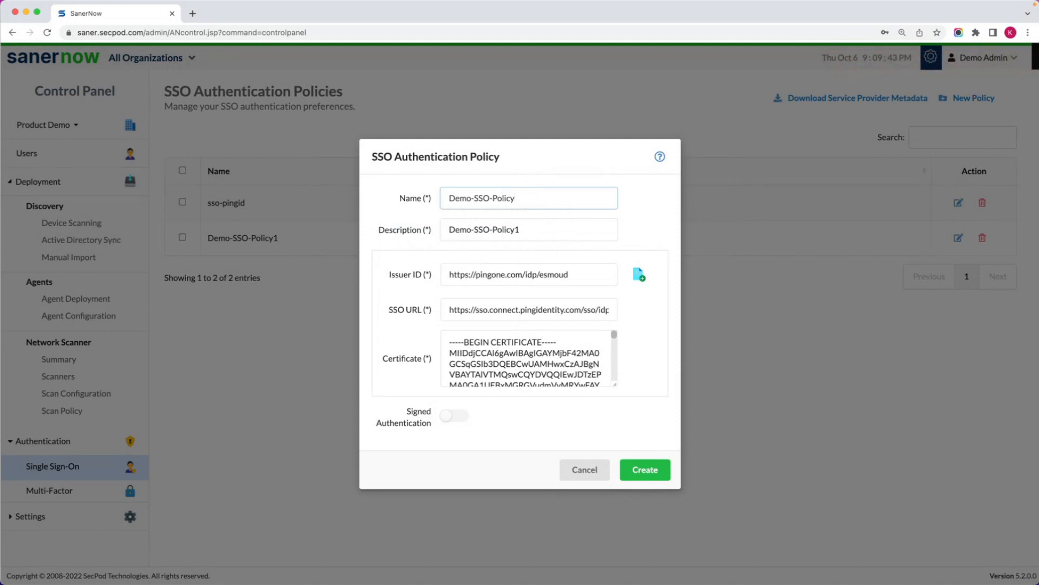
pyautogui.write('2')
pyautogui.click(532, 229)
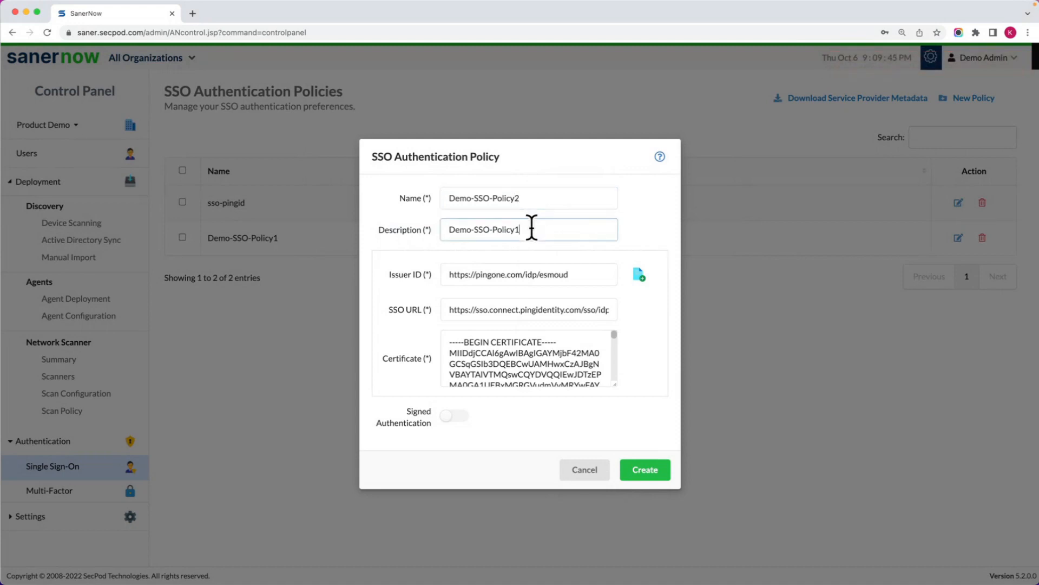
pyautogui.press('BackSpace')
pyautogui.write('2')
pyautogui.click(657, 472)
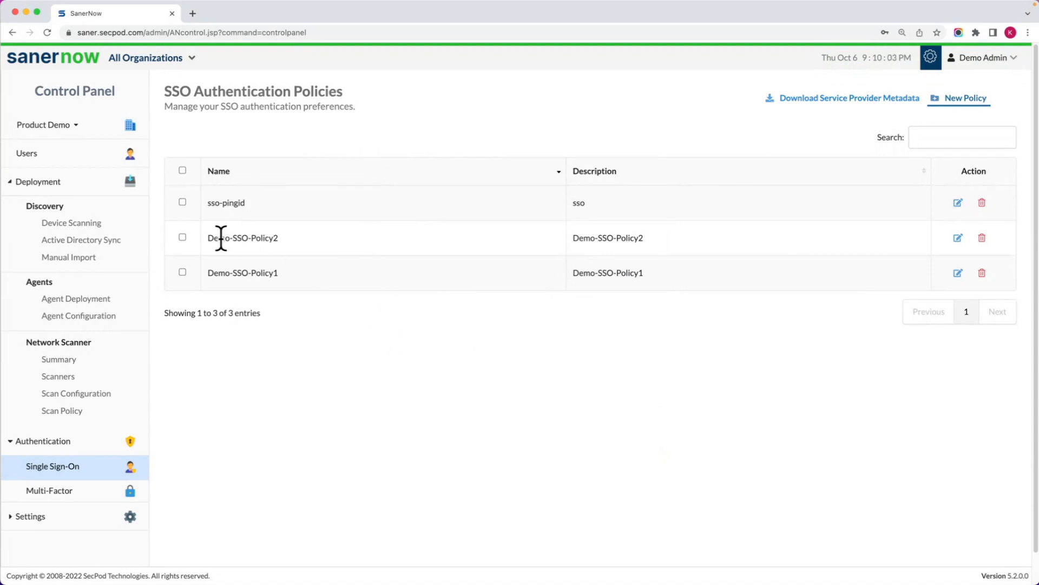
# On the Users page, apply SSO authentication with Demo-SSO-Policy2 to a test user.
pyautogui.click(35, 156)
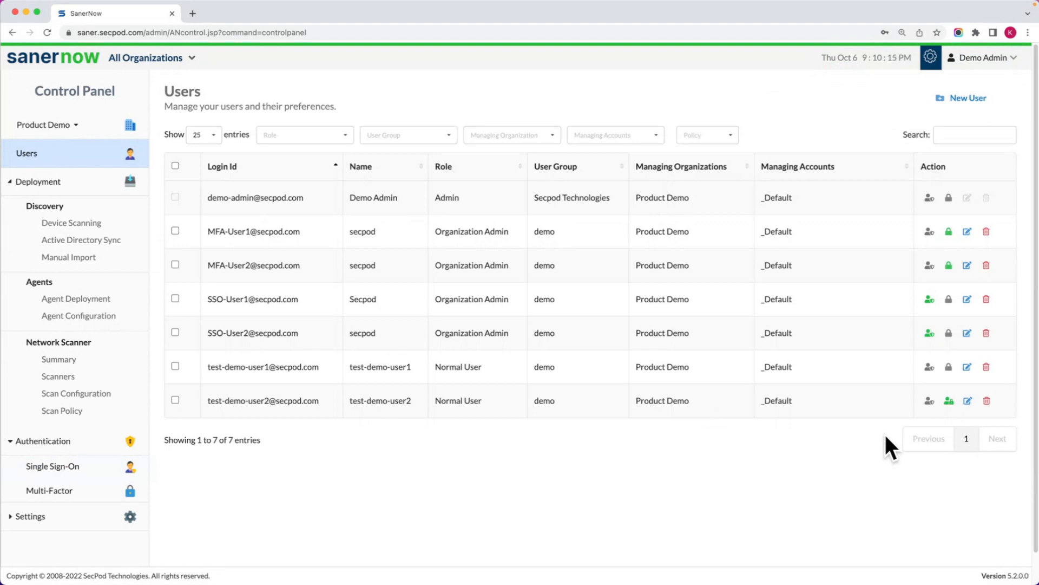
pyautogui.click(930, 367)
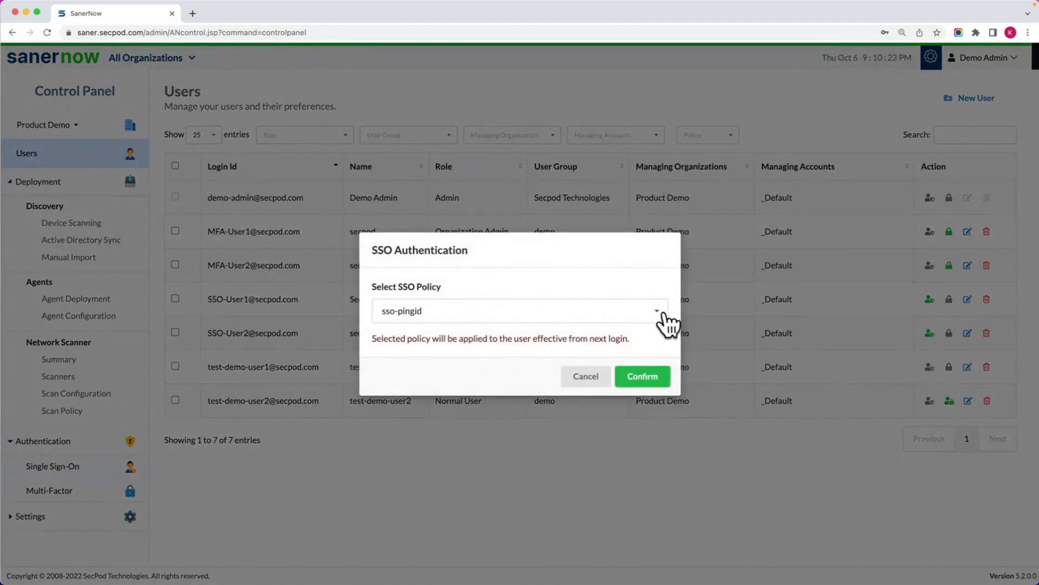
pyautogui.click(658, 312)
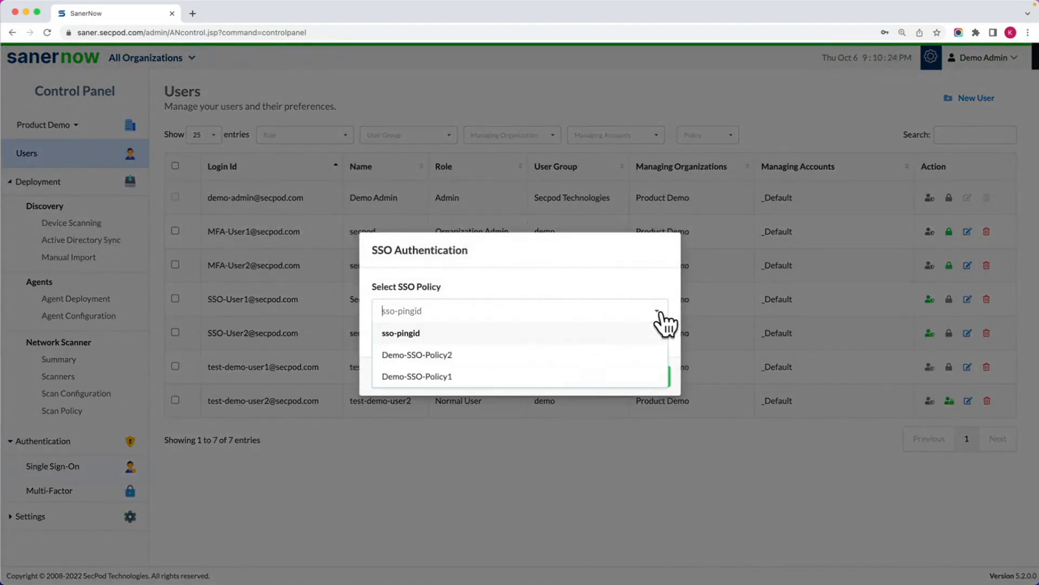
pyautogui.click(433, 357)
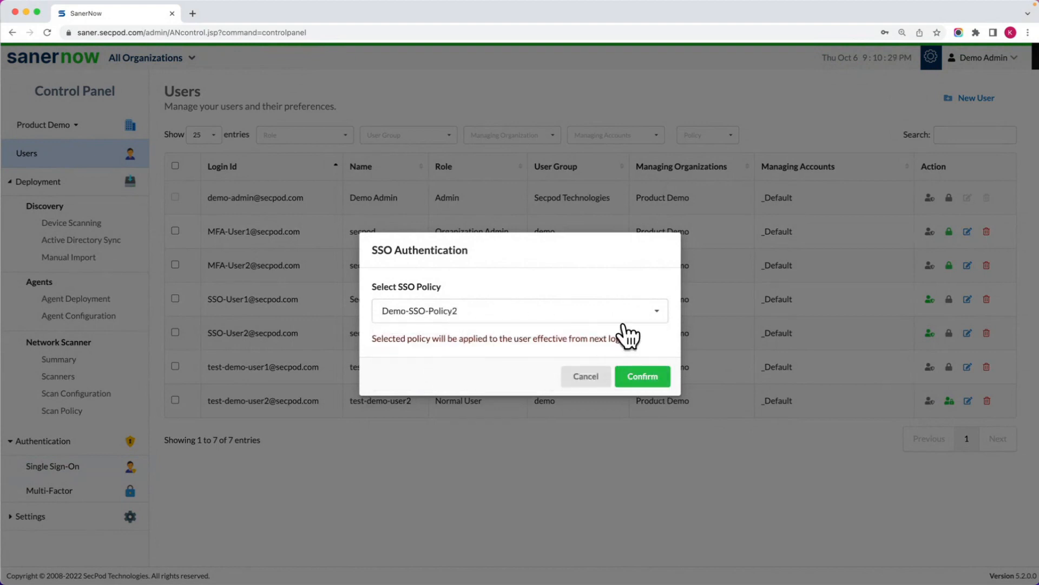
pyautogui.click(643, 377)
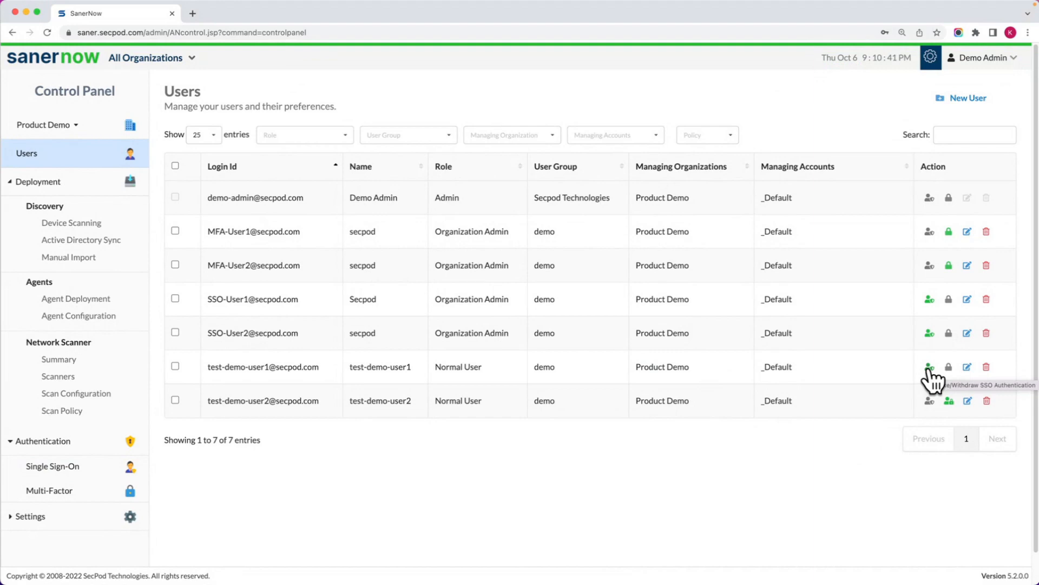
pyautogui.click(929, 367)
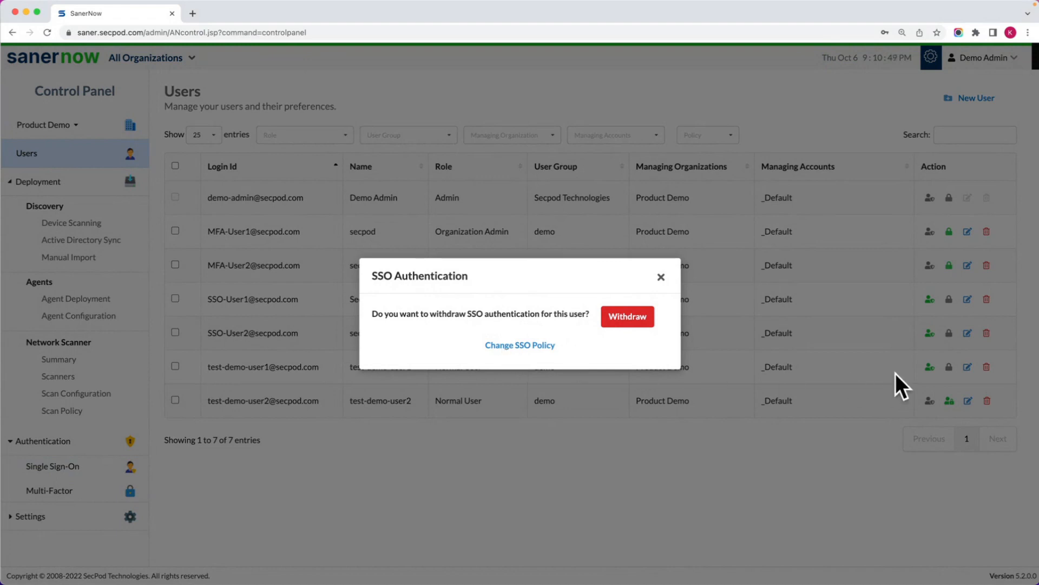
pyautogui.click(661, 277)
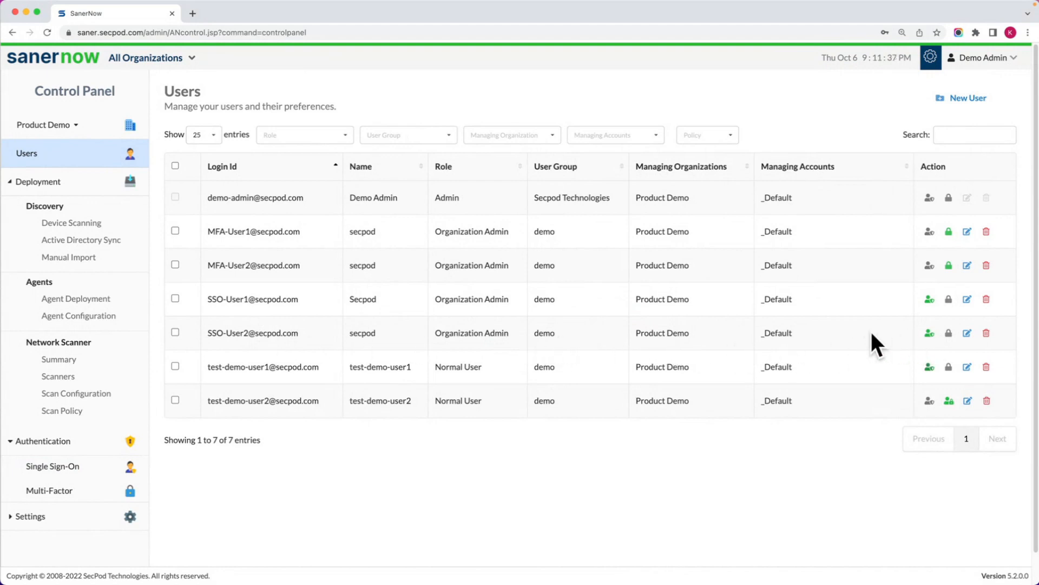
# Log out of Demo Admin and enter the SSO test user's email to reach PingOne sign-on.
pyautogui.click(993, 66)
pyautogui.click(1003, 95)
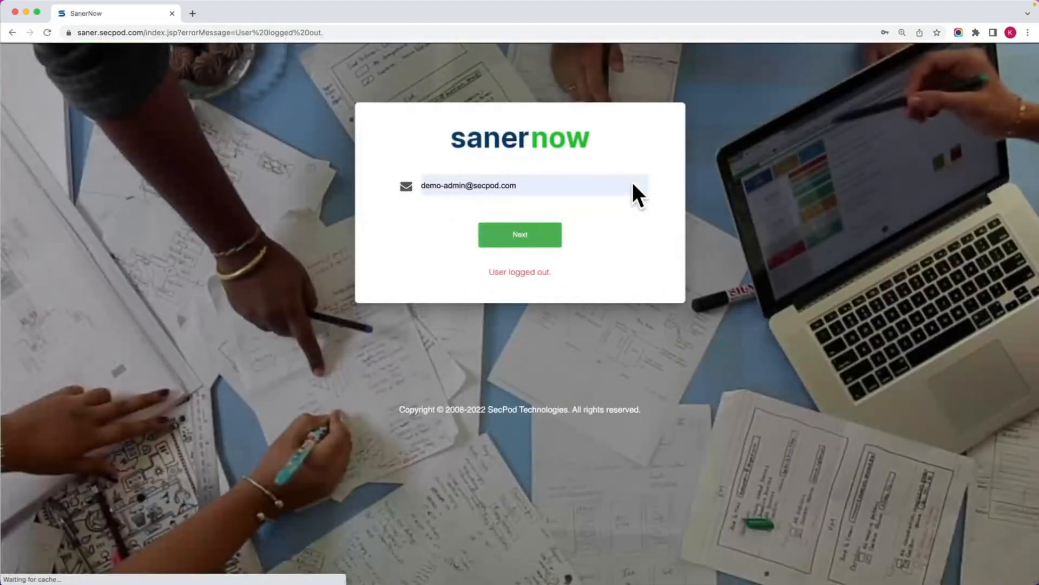
pyautogui.click(531, 189)
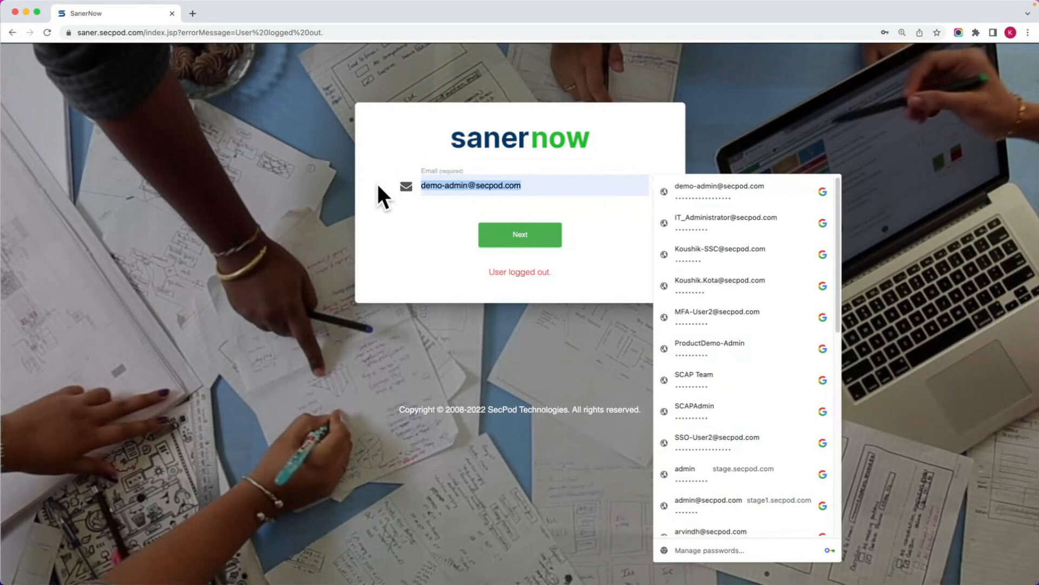
pyautogui.write('SSO-User2')
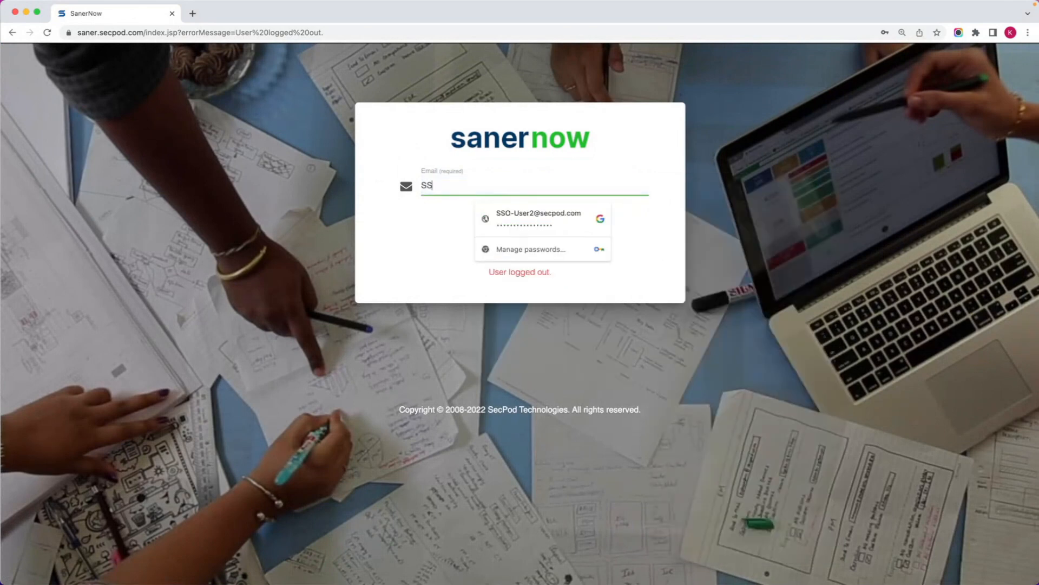
pyautogui.click(535, 218)
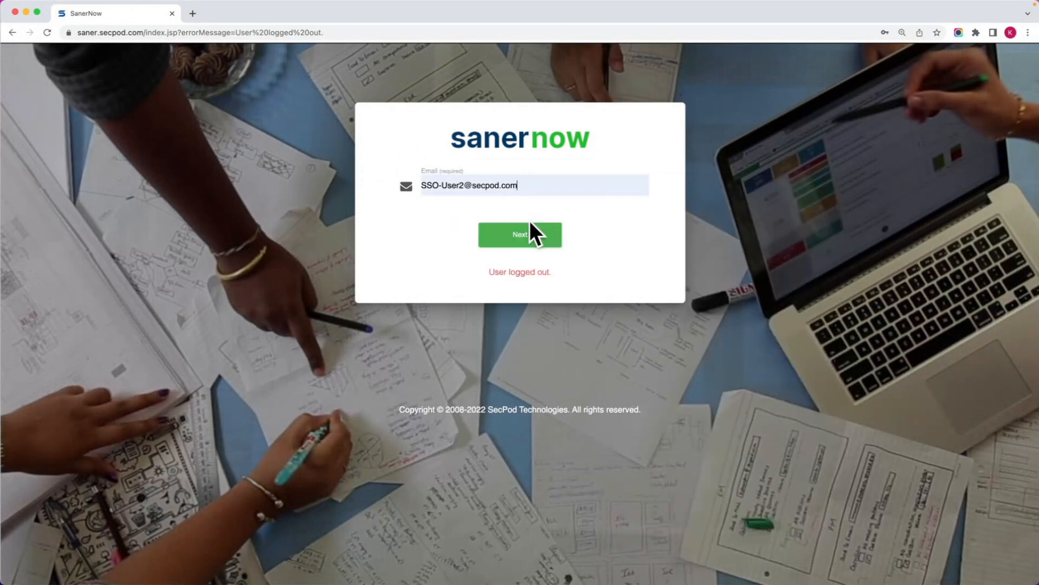
pyautogui.click(504, 240)
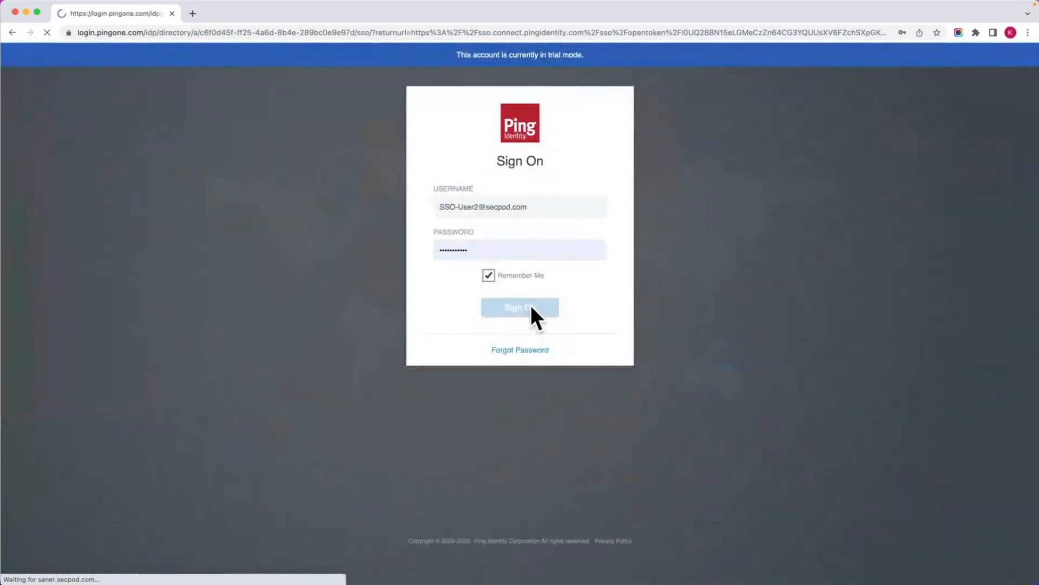
# Sign on in PingOne with the SSO user's saved password, landing on the SanerNow dashboard.
pyautogui.click(479, 250)
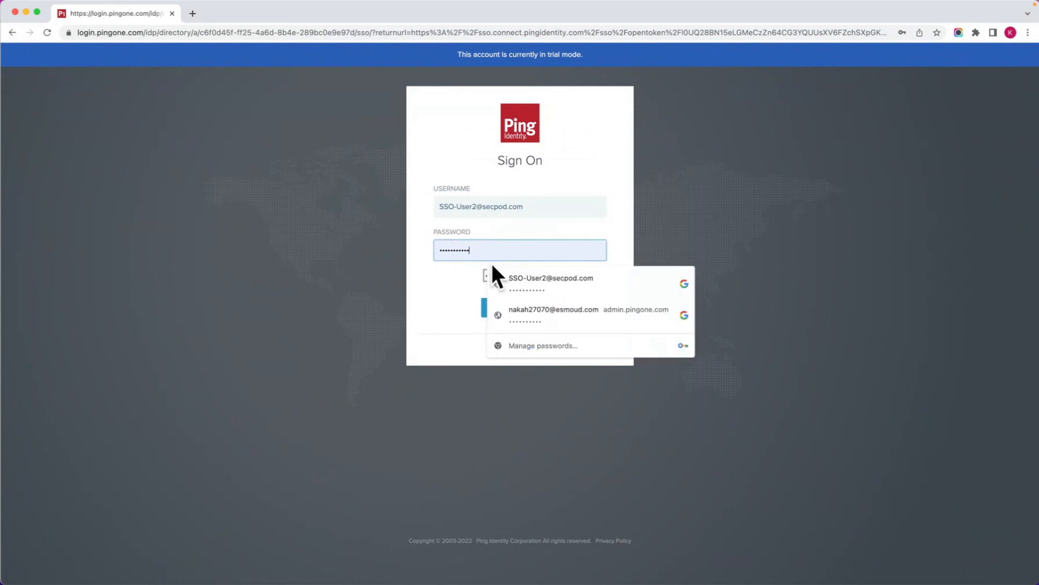
pyautogui.click(506, 271)
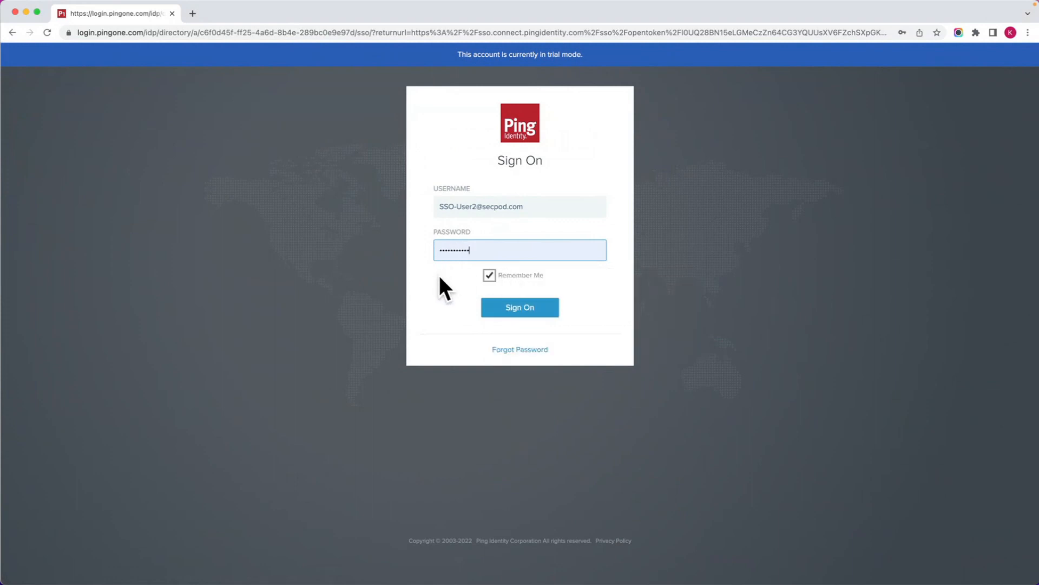
pyautogui.click(519, 311)
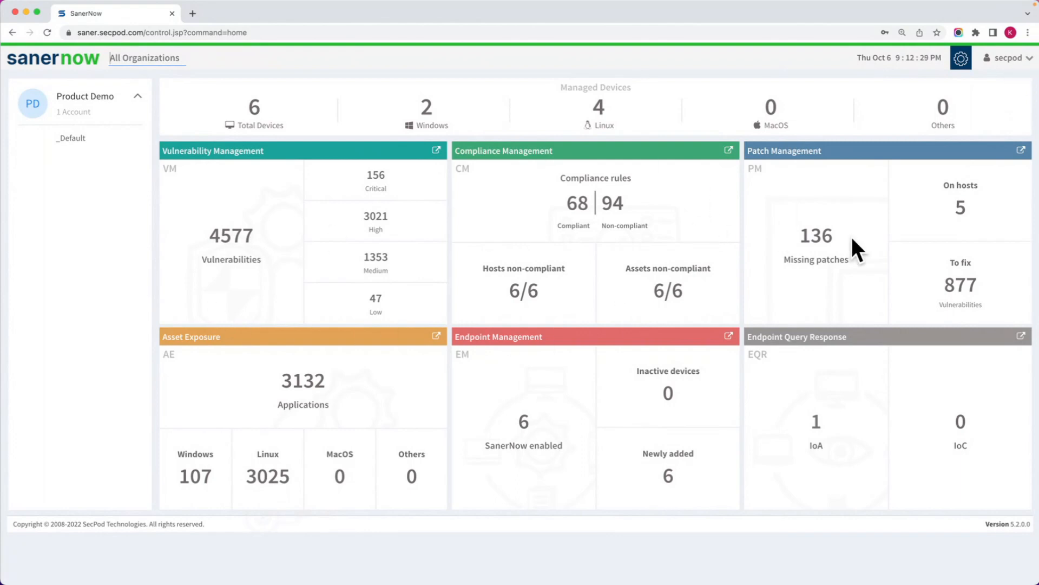
# Log out, re-enter the SSO user's email to land directly on the dashboard, then log out again.
pyautogui.click(1028, 59)
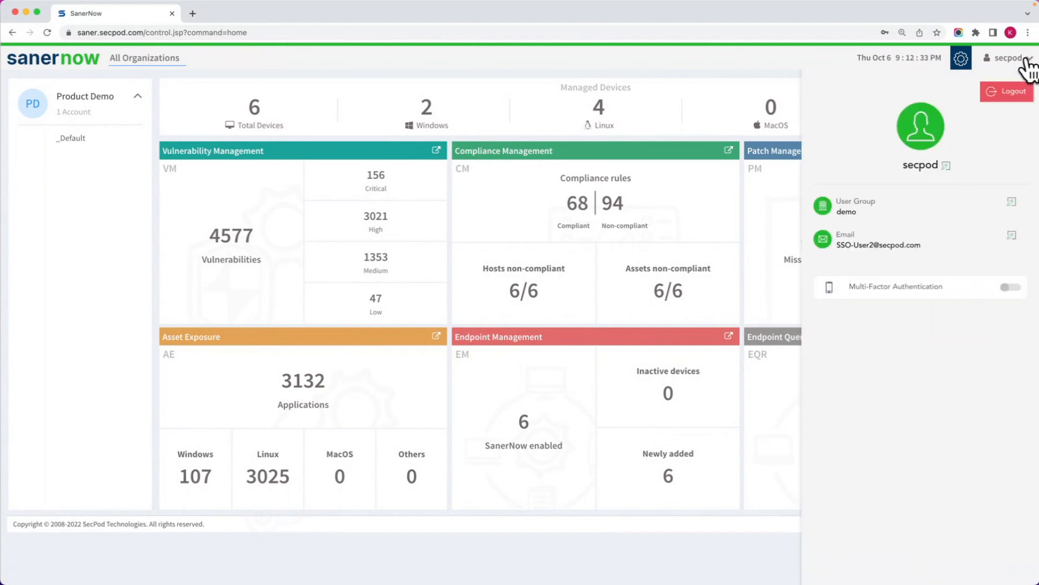
pyautogui.click(1002, 93)
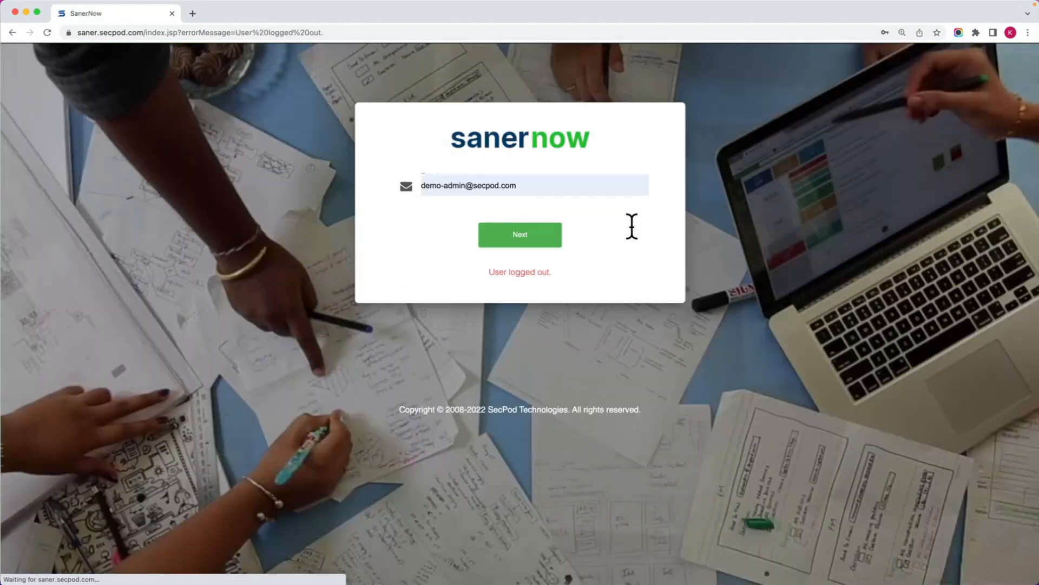
pyautogui.click(535, 185)
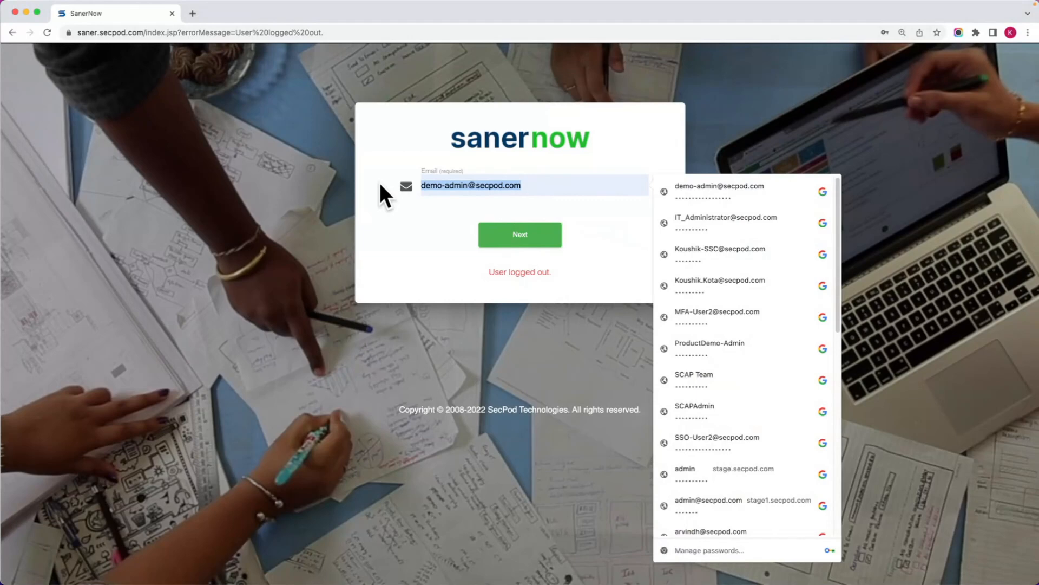
pyautogui.write('SS')
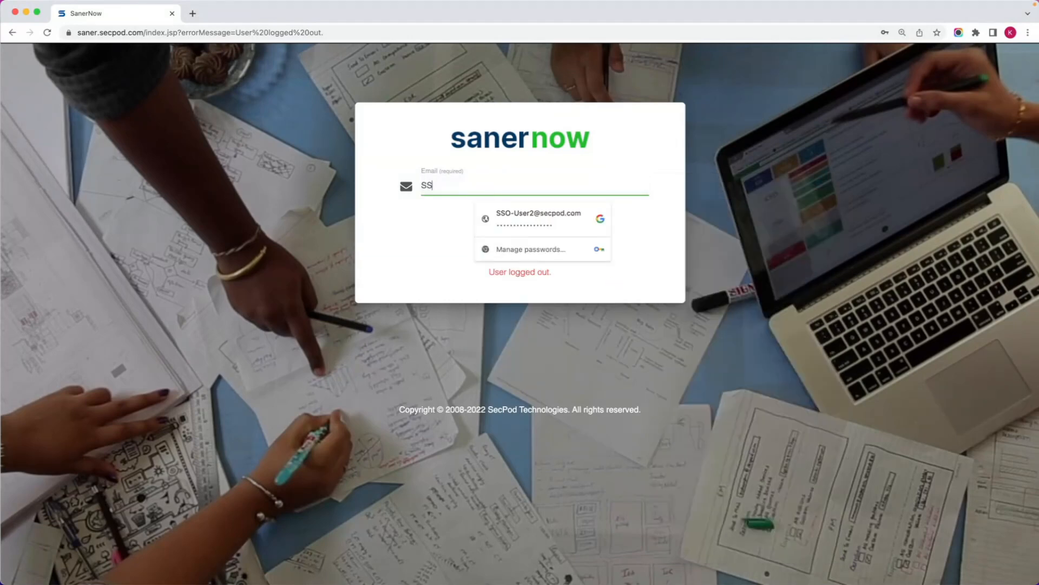
pyautogui.click(526, 212)
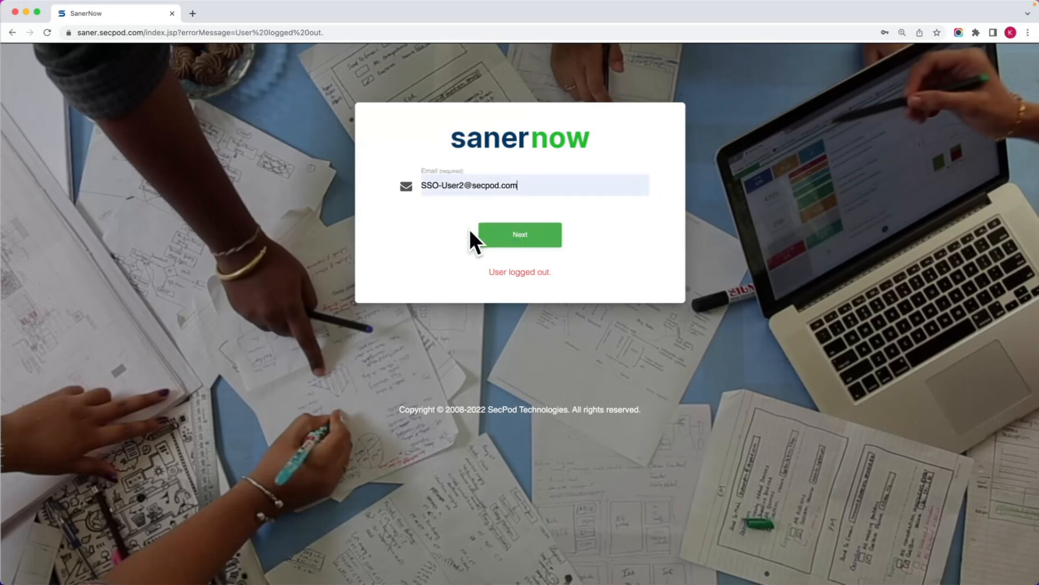
pyautogui.click(509, 236)
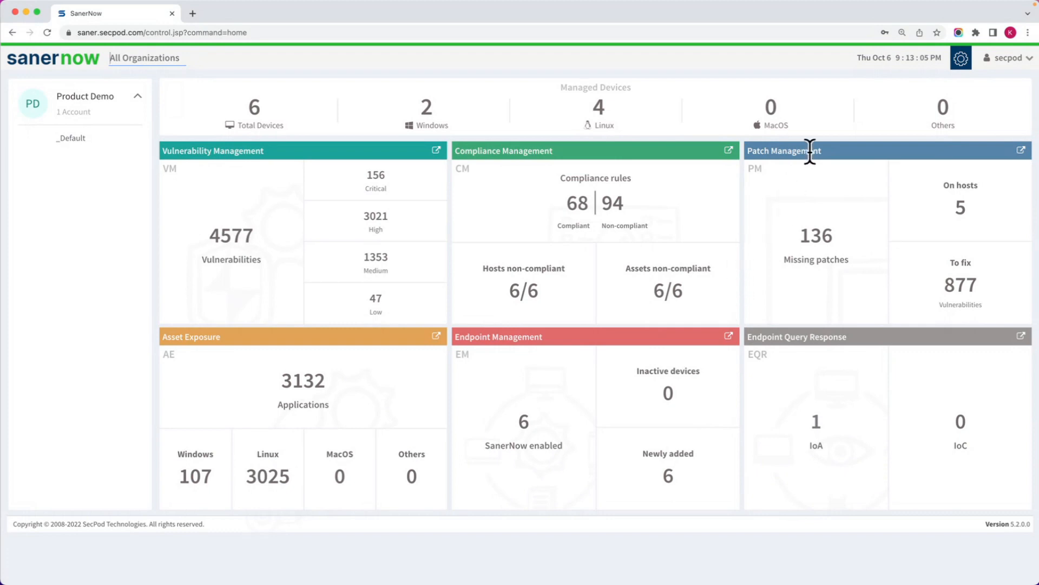
pyautogui.click(1011, 63)
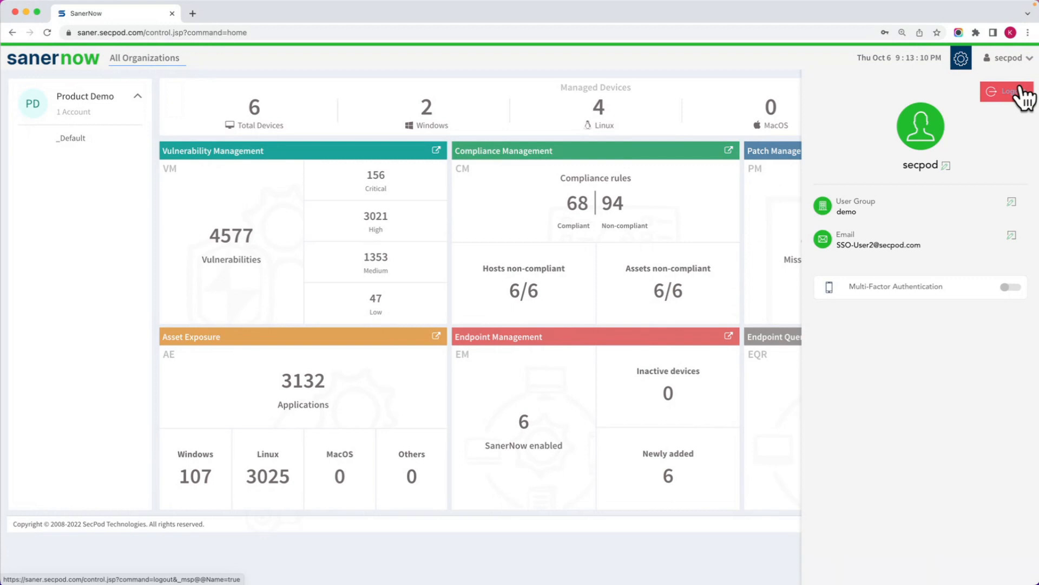
pyautogui.click(1023, 92)
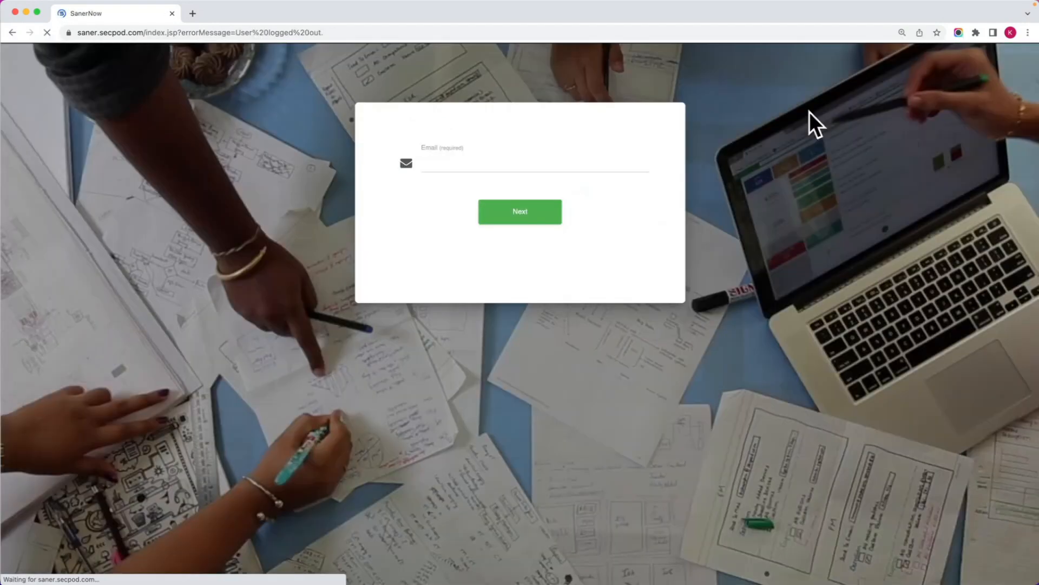
# Sign back in to SanerNow using the saved demo admin login and autofilled password.
pyautogui.click(521, 190)
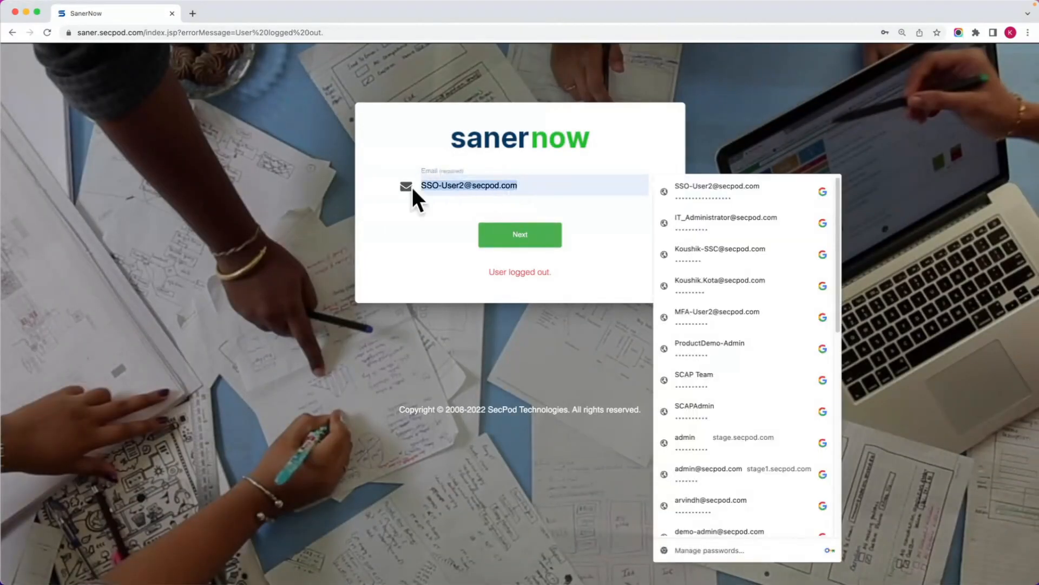
pyautogui.write('demo')
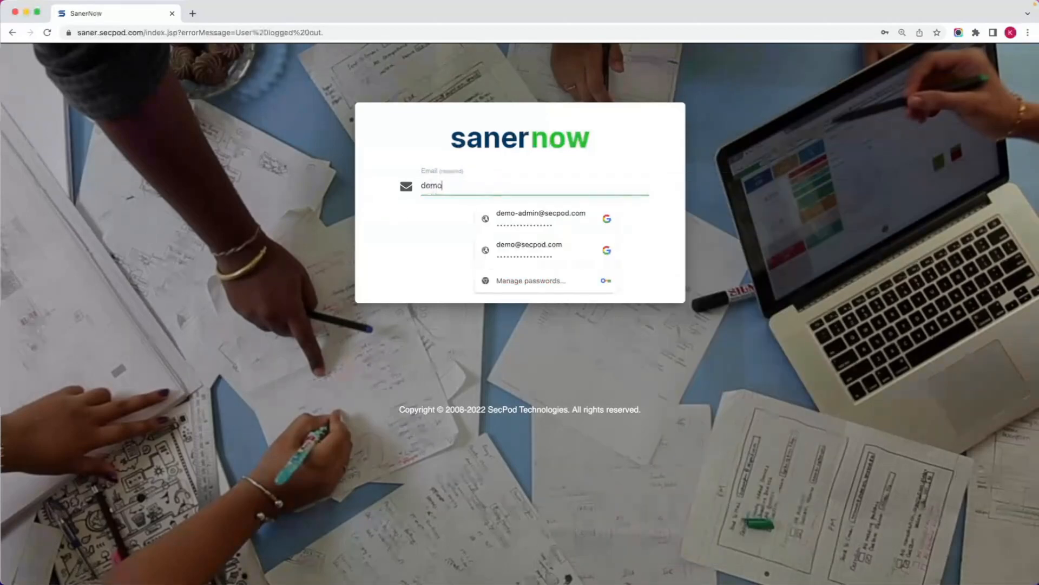
pyautogui.click(540, 219)
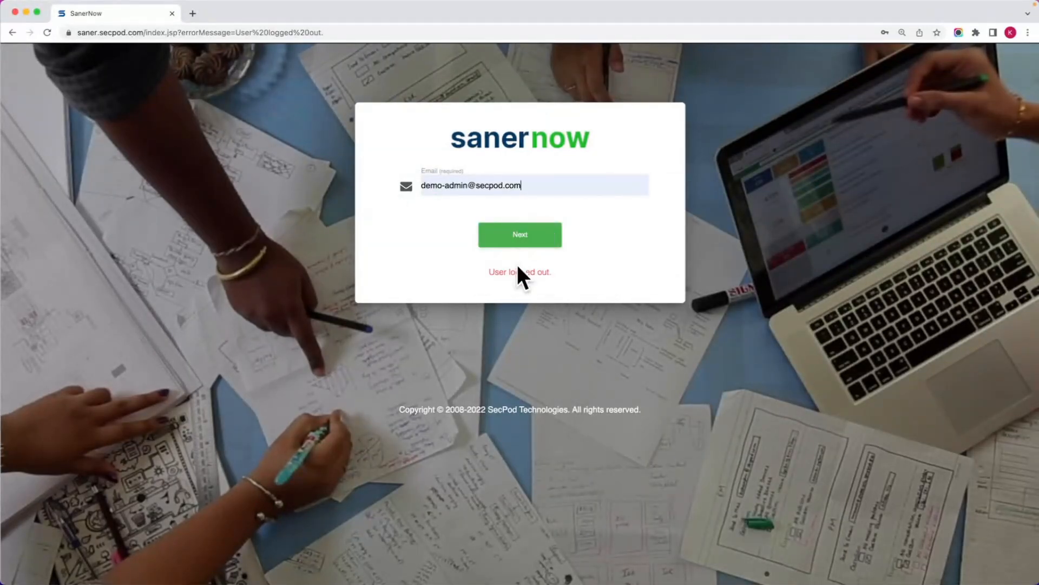
pyautogui.click(530, 240)
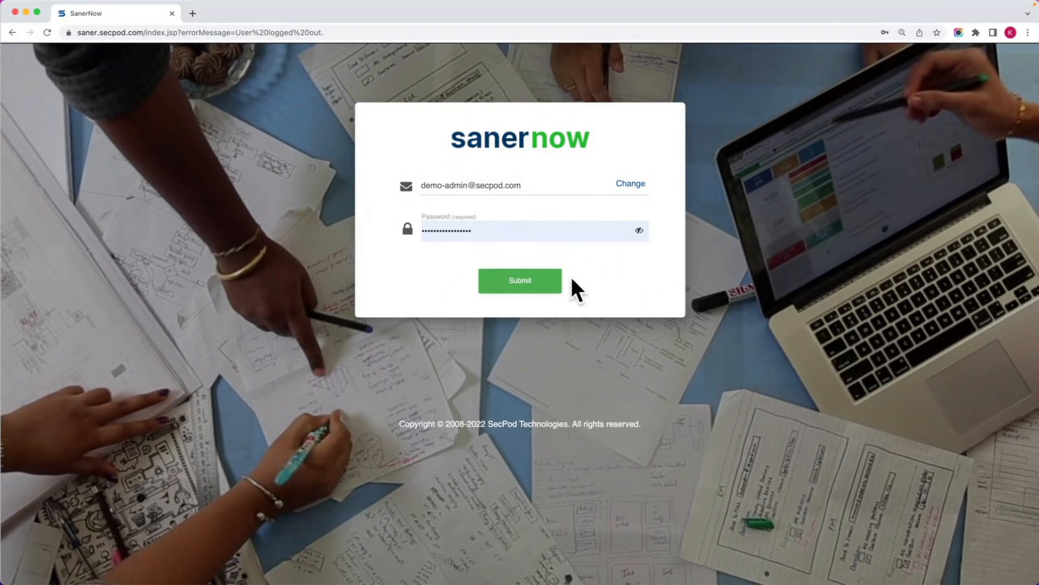
pyautogui.click(539, 282)
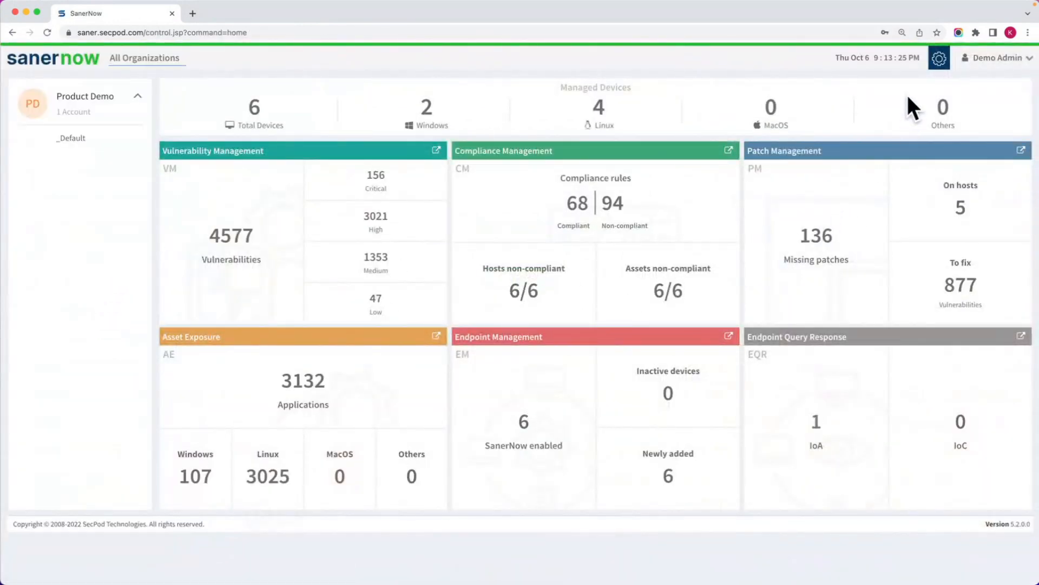
pyautogui.click(940, 58)
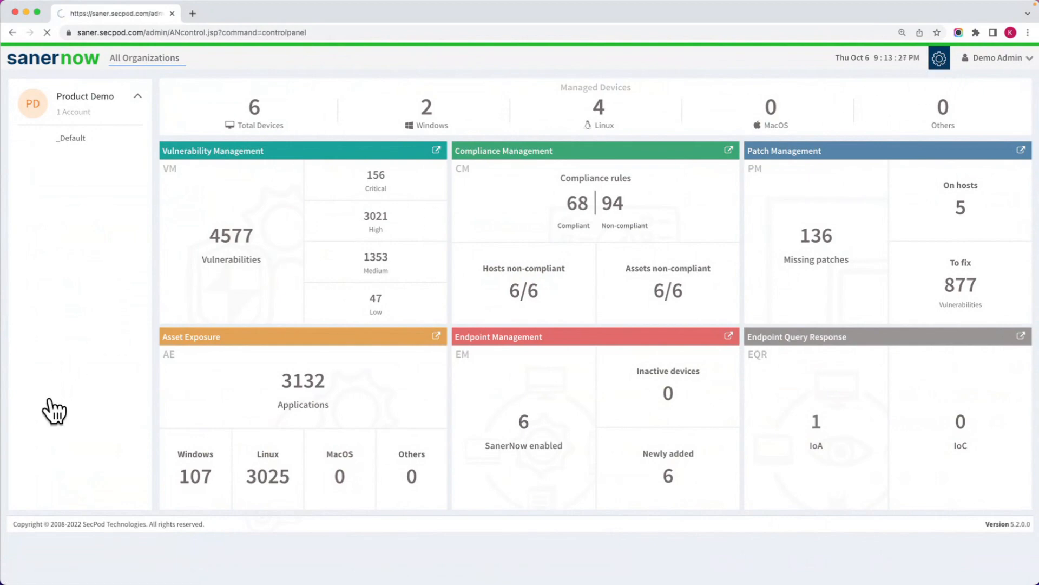
# Go to Authentication > Single Sign-On and open Demo-SSO-Policy2 for editing.
pyautogui.click(59, 466)
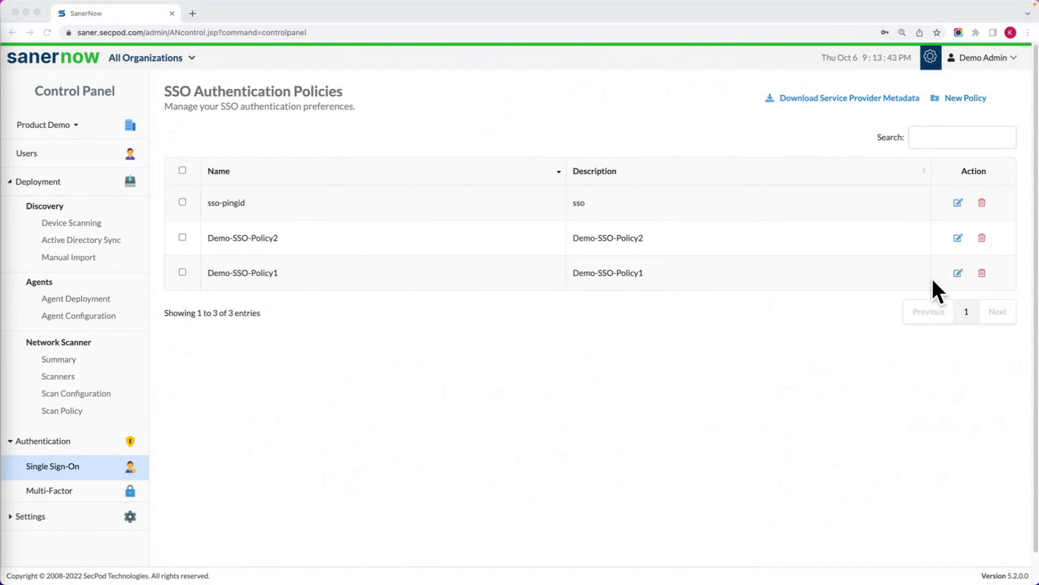
pyautogui.click(959, 239)
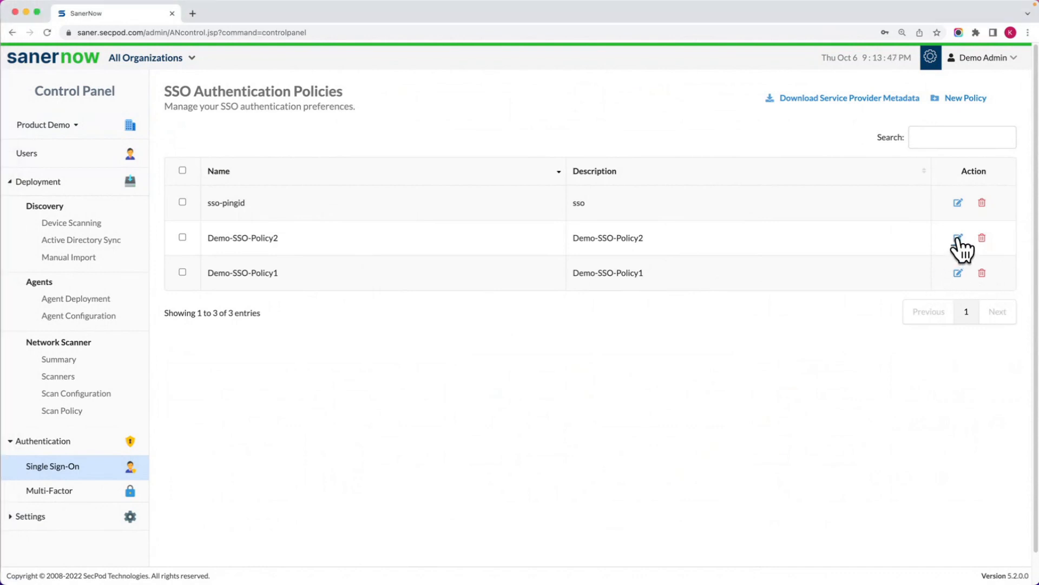
pyautogui.click(958, 238)
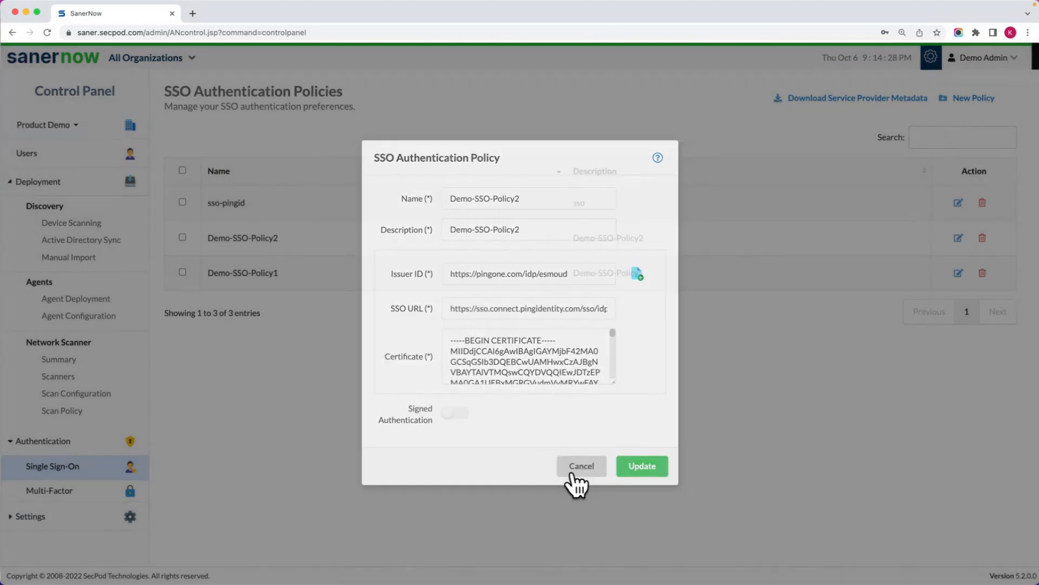
# Cancel out of Demo-SSO-Policy2 unchanged and advance to the Ping ID/Okta/TOTP MFA slide.
pyautogui.click(573, 475)
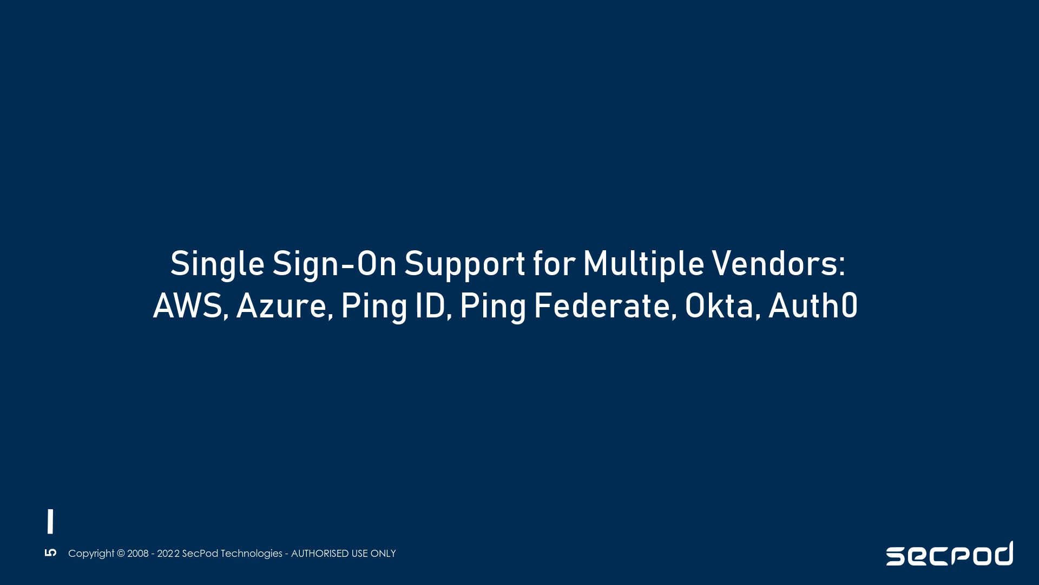
pyautogui.press('Right')
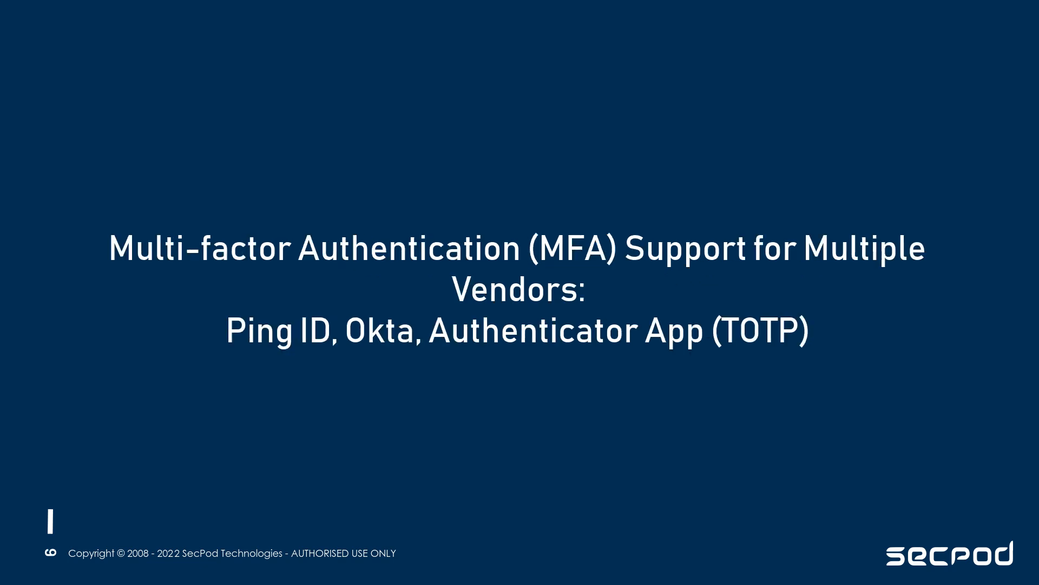
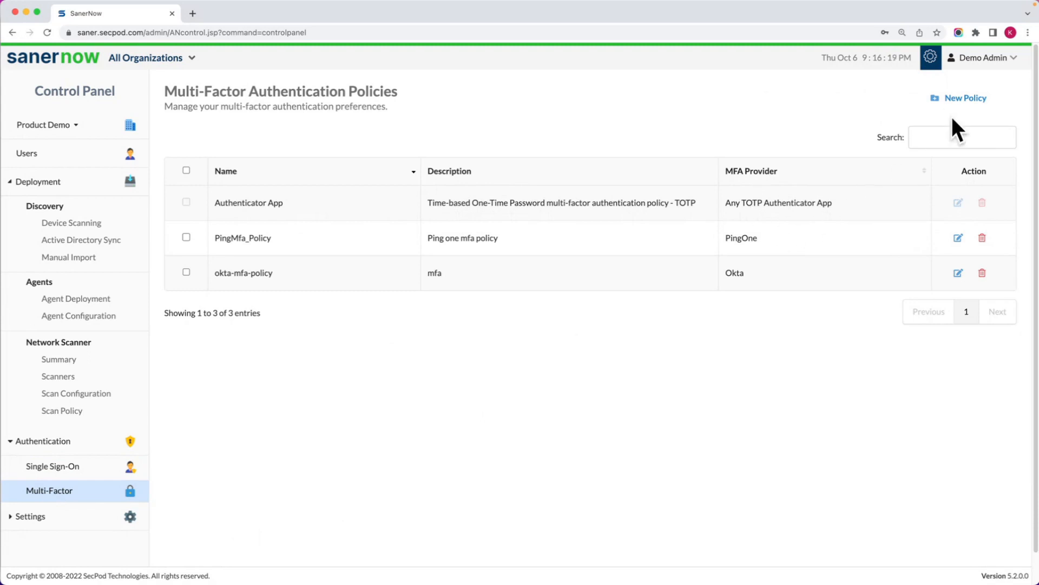
pyautogui.click(967, 98)
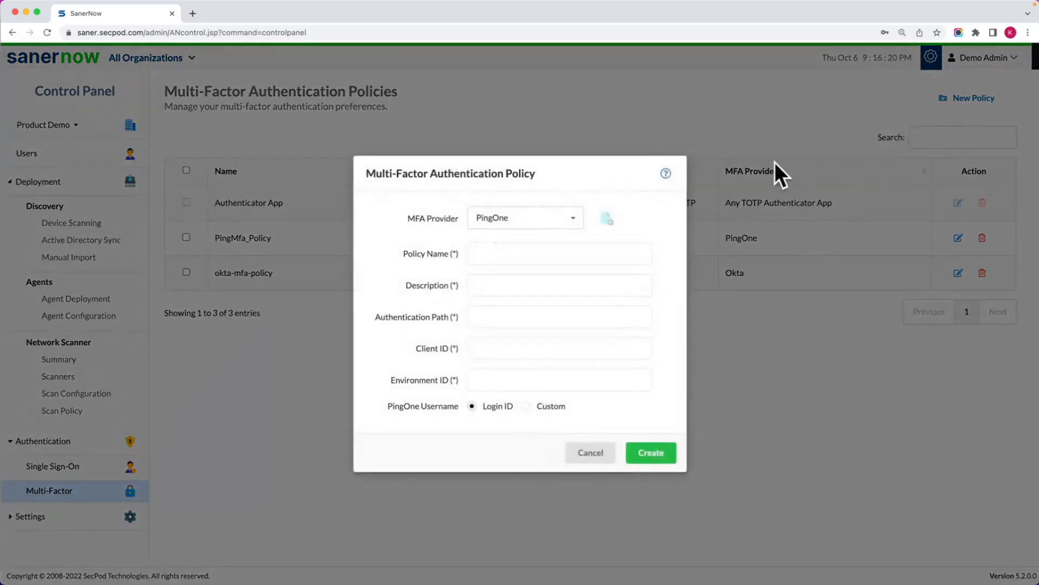
pyautogui.click(552, 221)
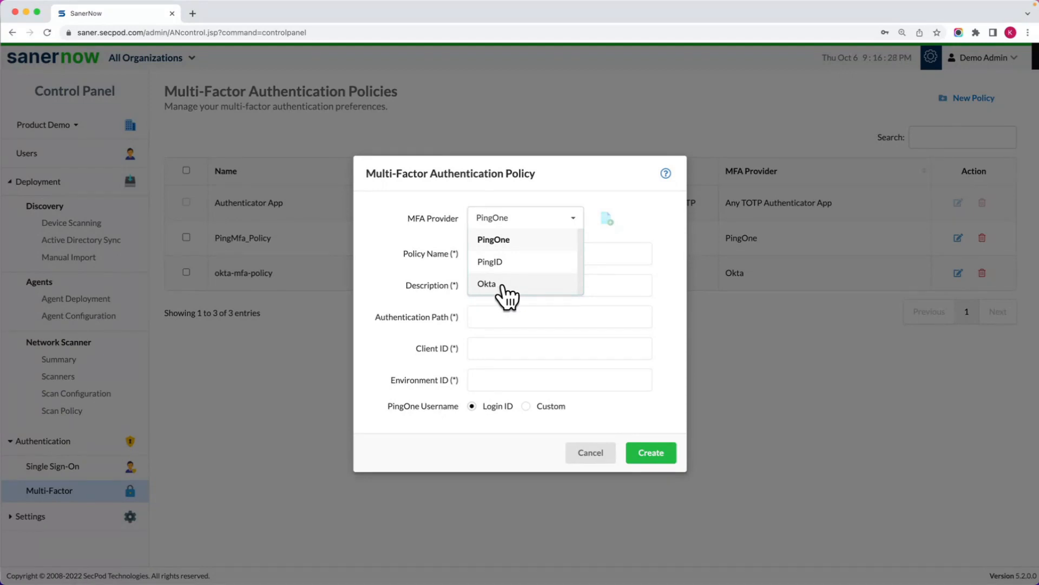
pyautogui.click(507, 263)
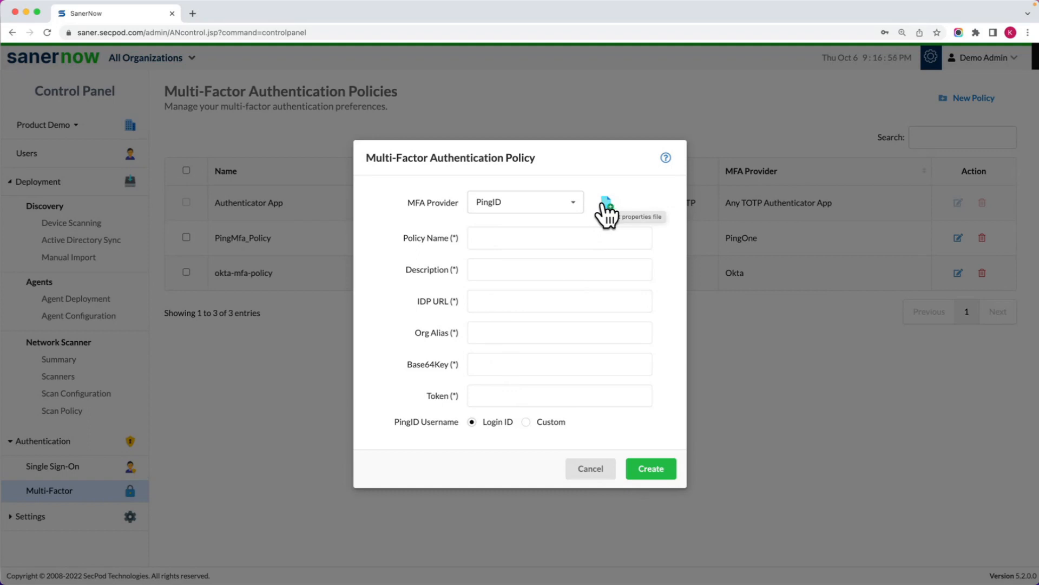
pyautogui.click(588, 470)
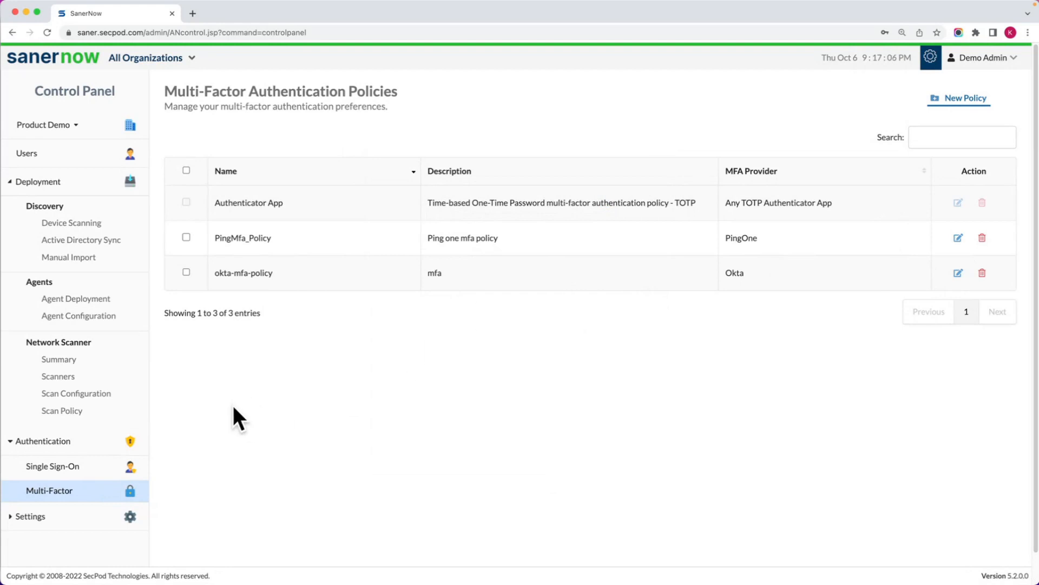
# Open the Users page and check the first test user's MFA policy options, keeping Authenticator App unchanged.
pyautogui.click(47, 161)
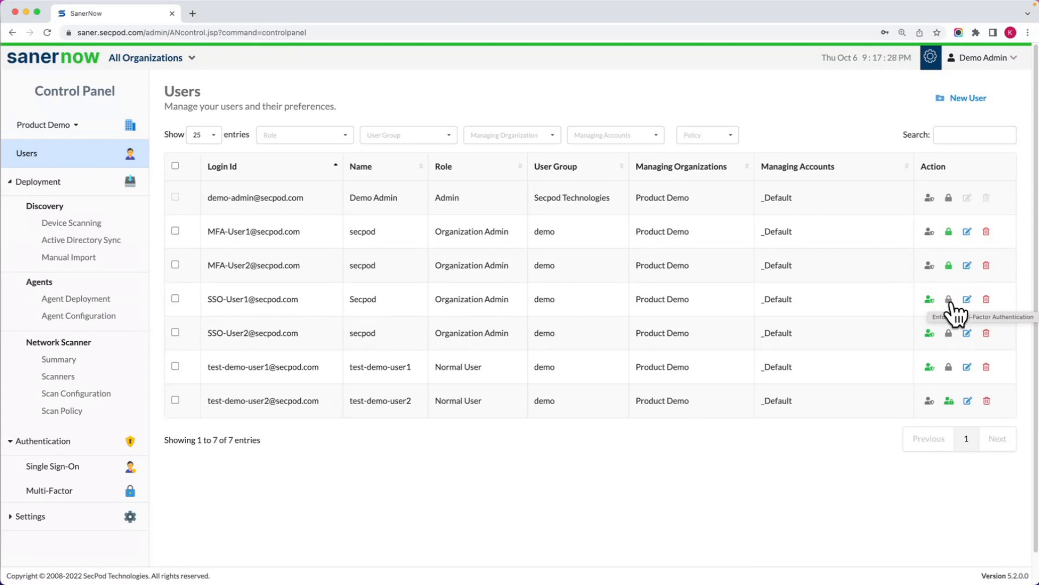
pyautogui.click(949, 367)
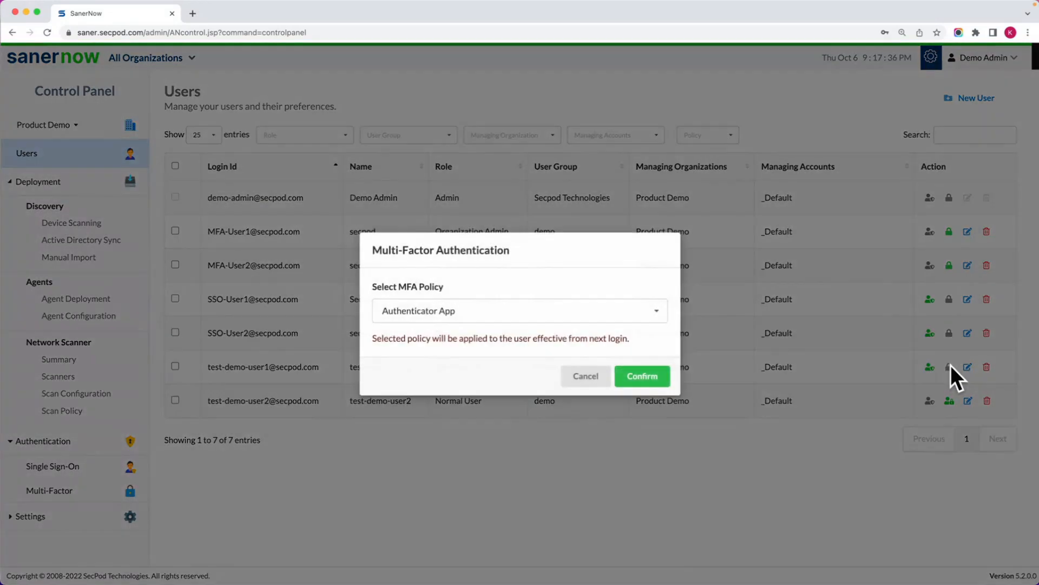
pyautogui.click(661, 319)
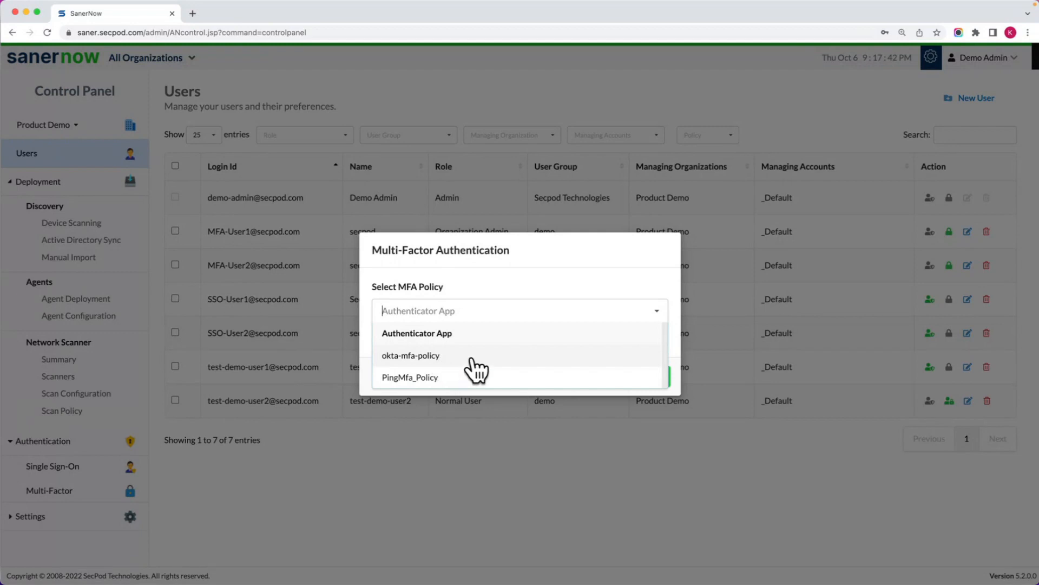
pyautogui.click(648, 254)
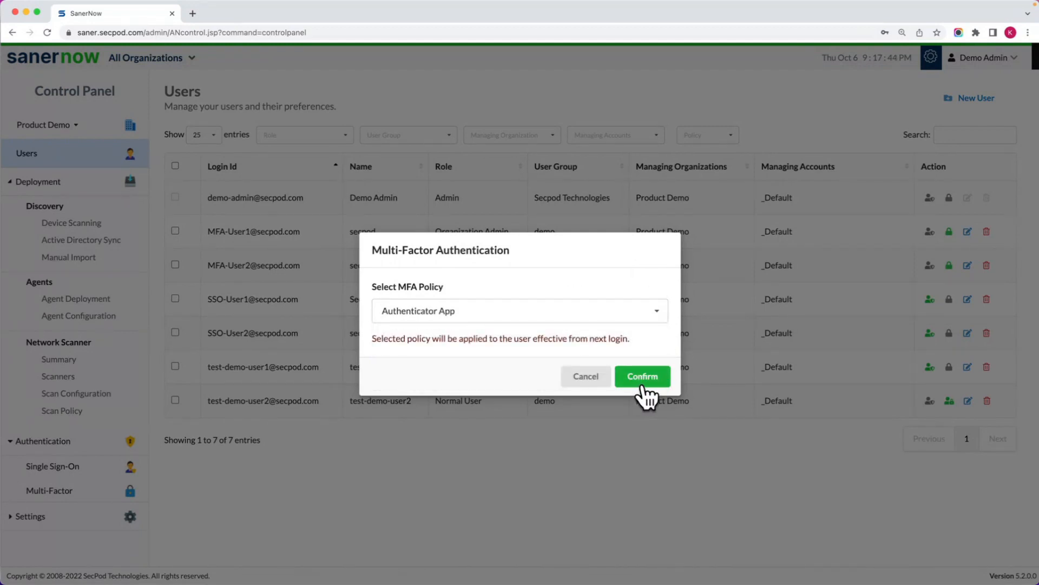
pyautogui.click(586, 379)
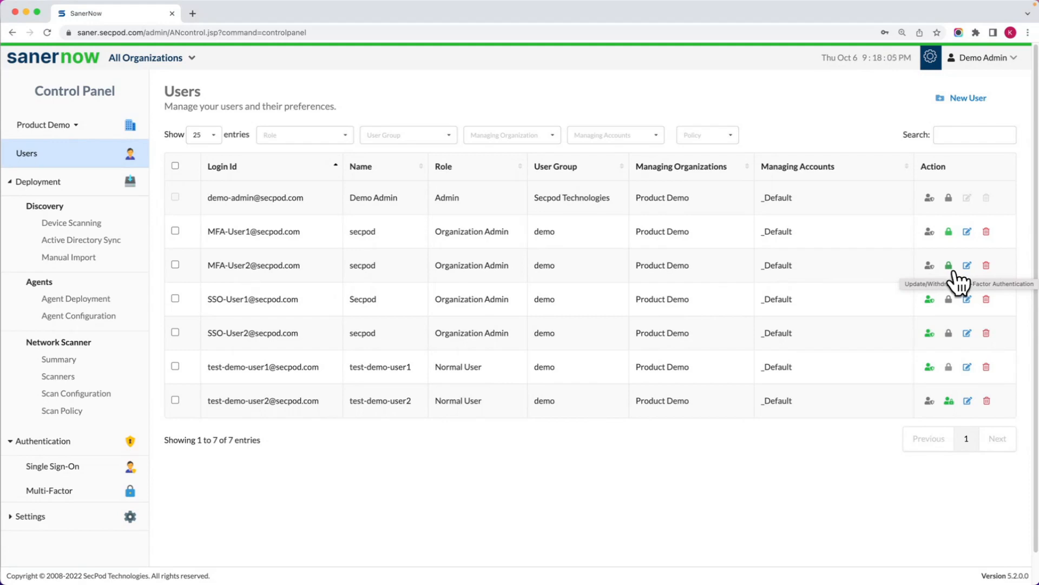
# Log out of Demo Admin and sign in as the MFA test user with the saved email and password.
pyautogui.click(1014, 58)
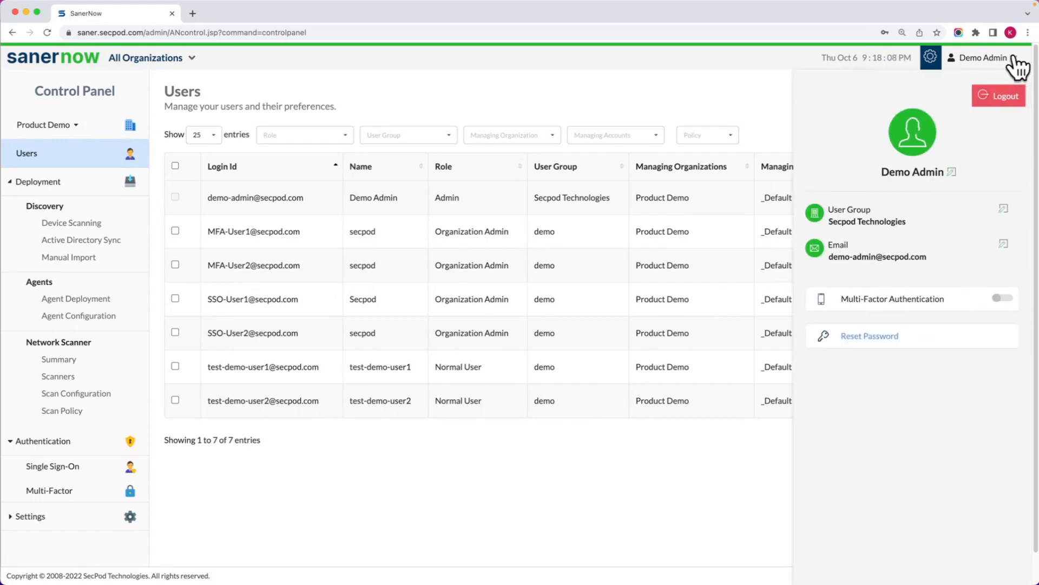
pyautogui.click(1006, 101)
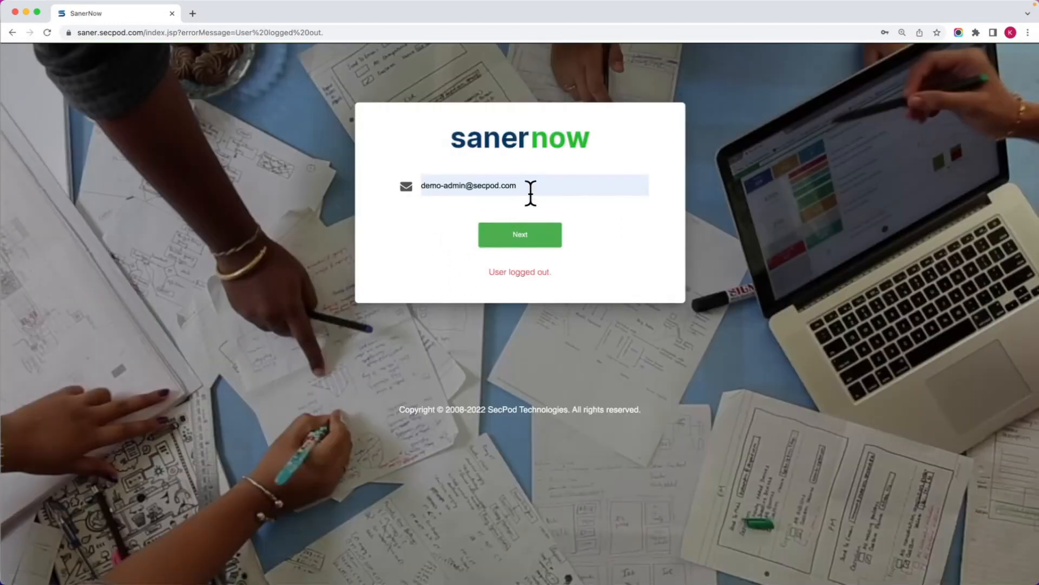
pyautogui.moveTo(539, 186); pyautogui.dragTo(416, 187)
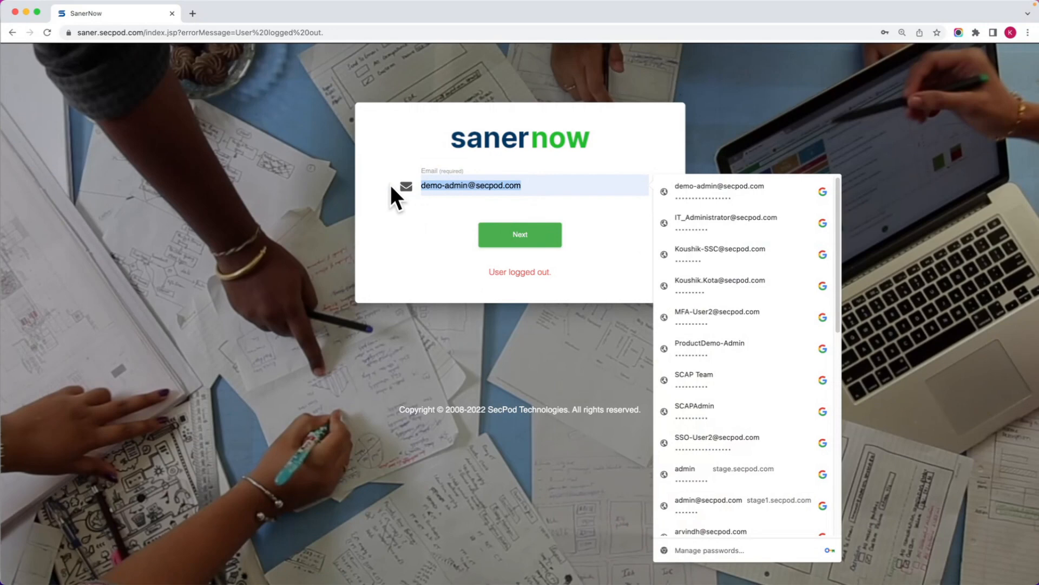
pyautogui.write('MFA-User2')
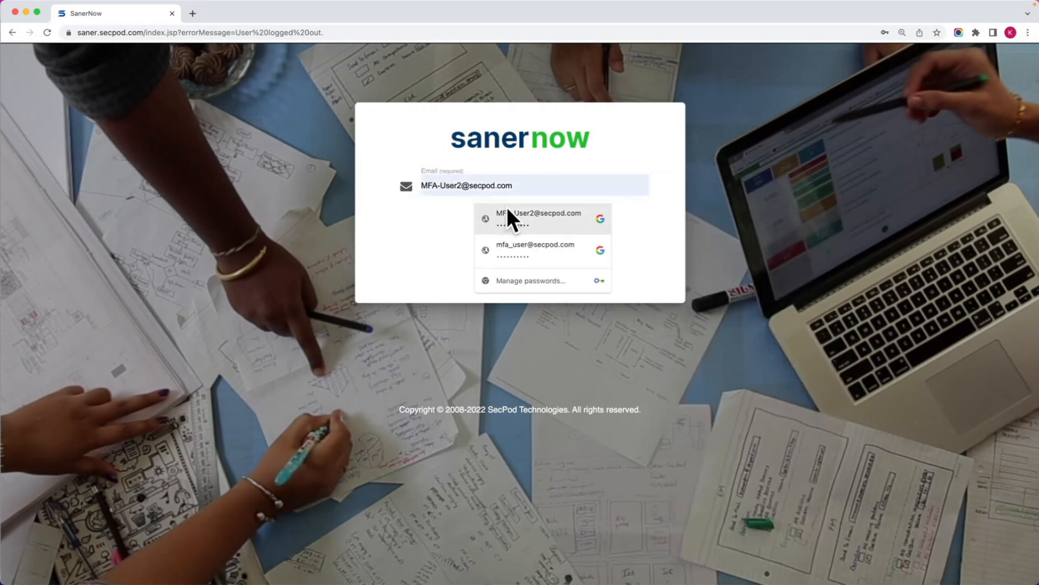
pyautogui.click(507, 213)
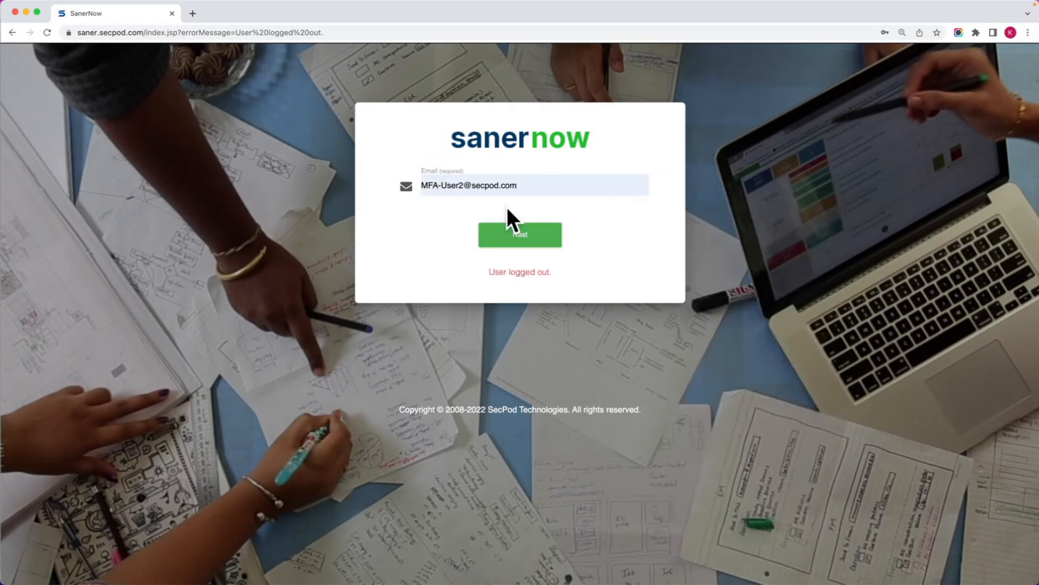
pyautogui.click(512, 238)
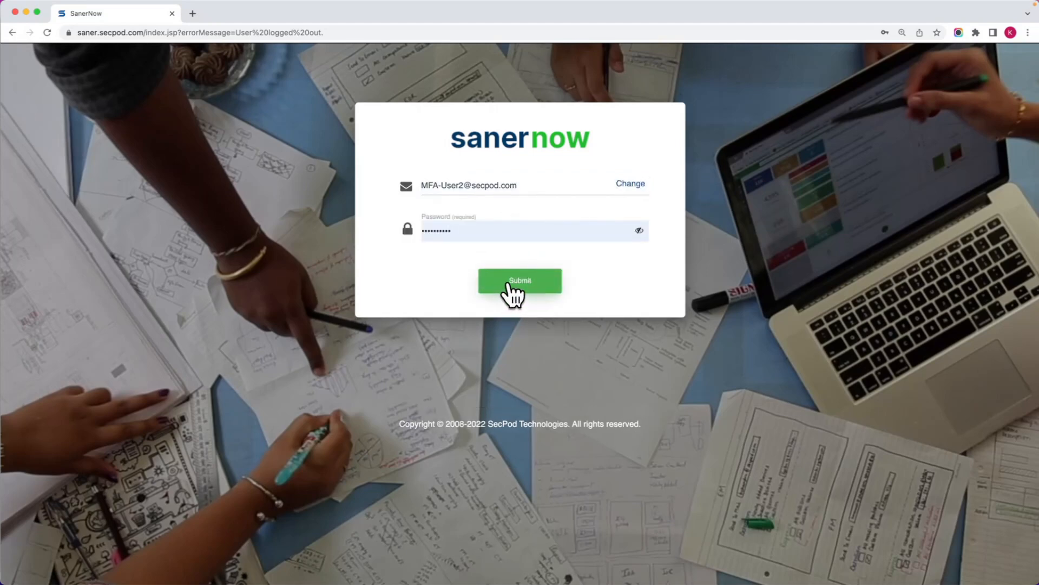
pyautogui.click(509, 284)
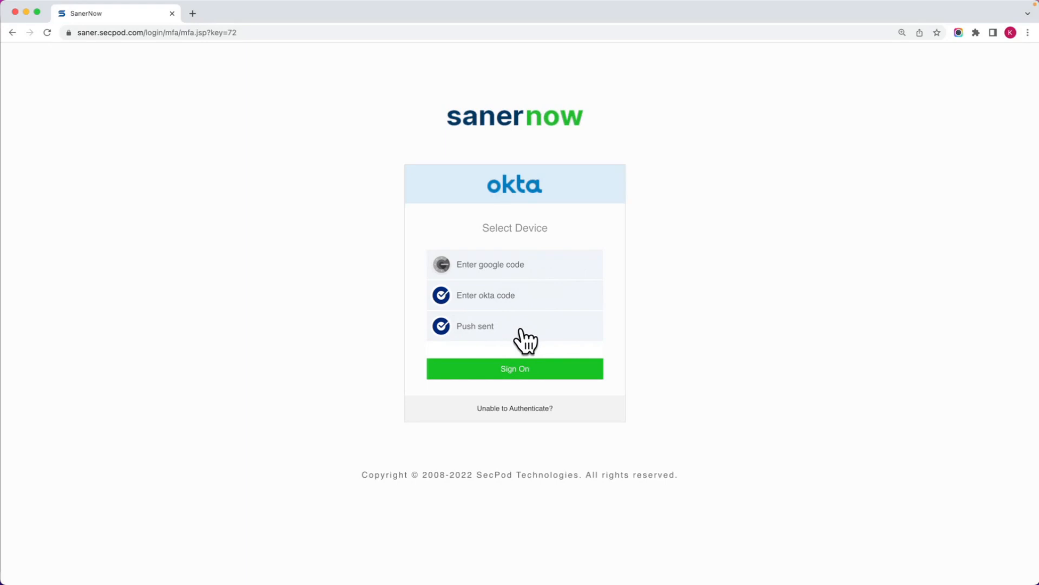
# Choose 'Enter google code' on Okta and verify with the authenticator's one-time code.
pyautogui.click(516, 263)
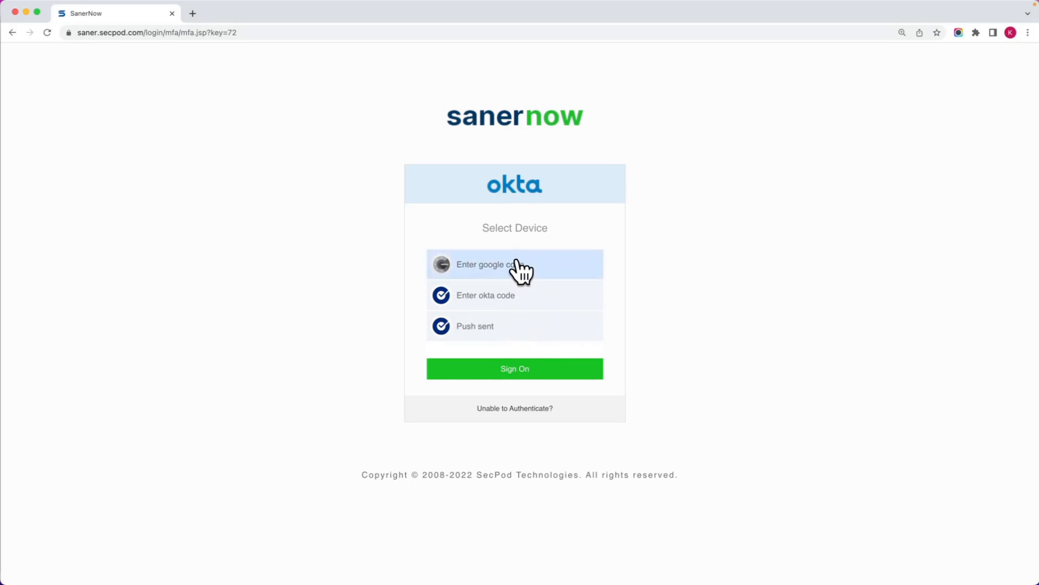
pyautogui.click(515, 369)
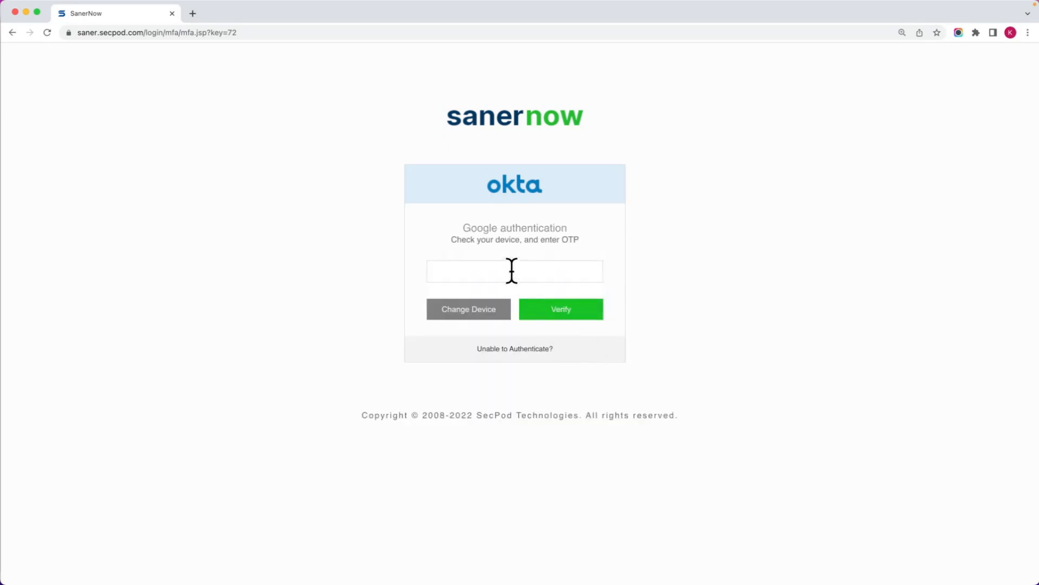
pyautogui.click(511, 270)
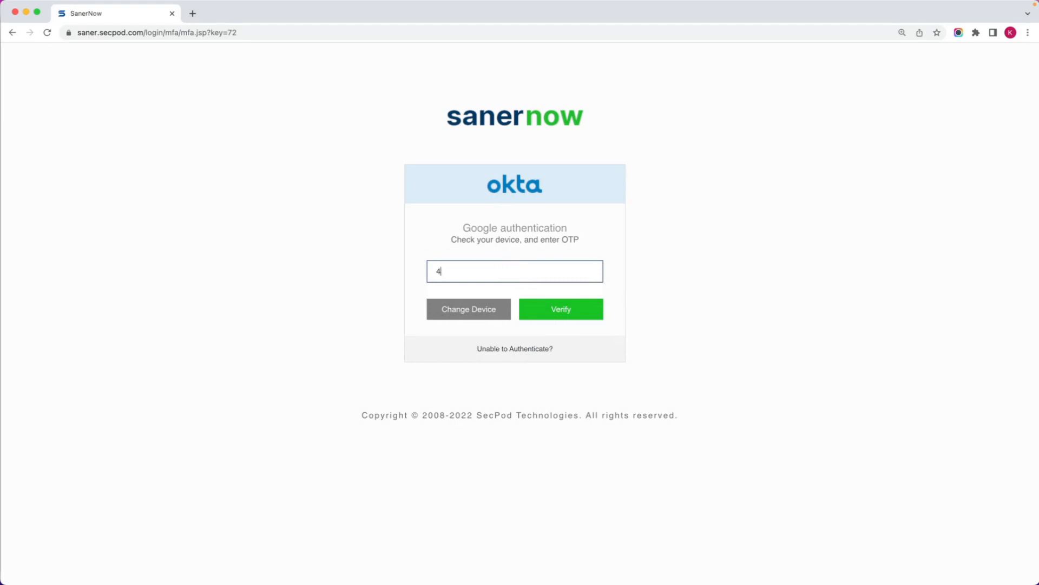
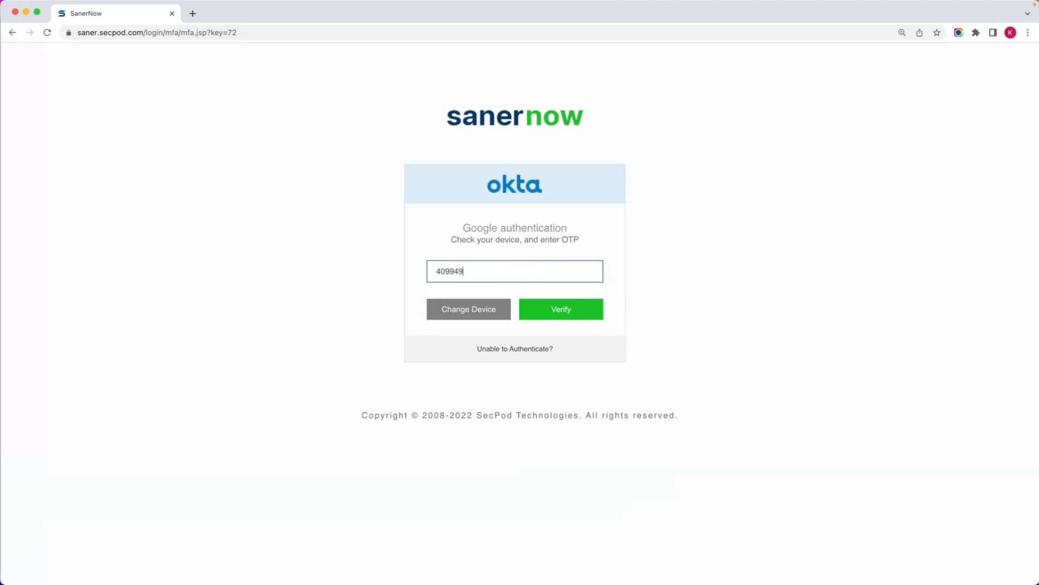
pyautogui.click(576, 313)
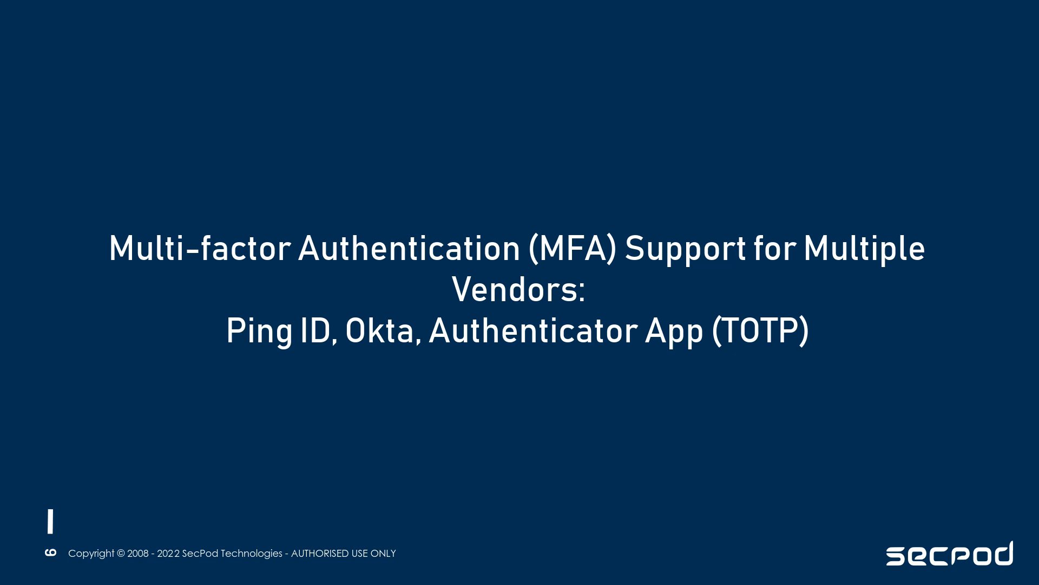
# Advance the slideshow to the 'Exclude Vulnerabilities & Patches from Reporting' slide.
pyautogui.press('Right')
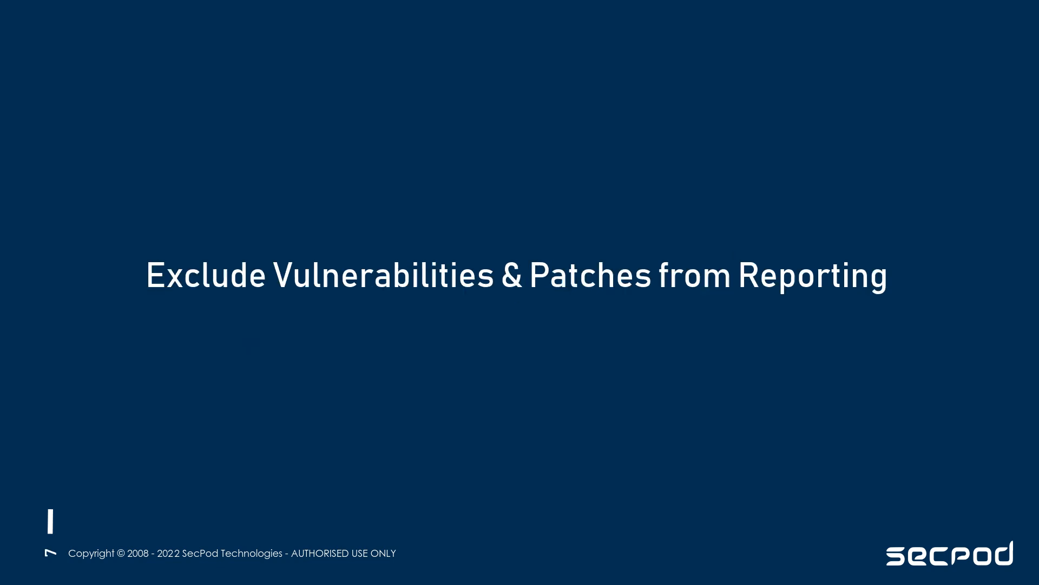
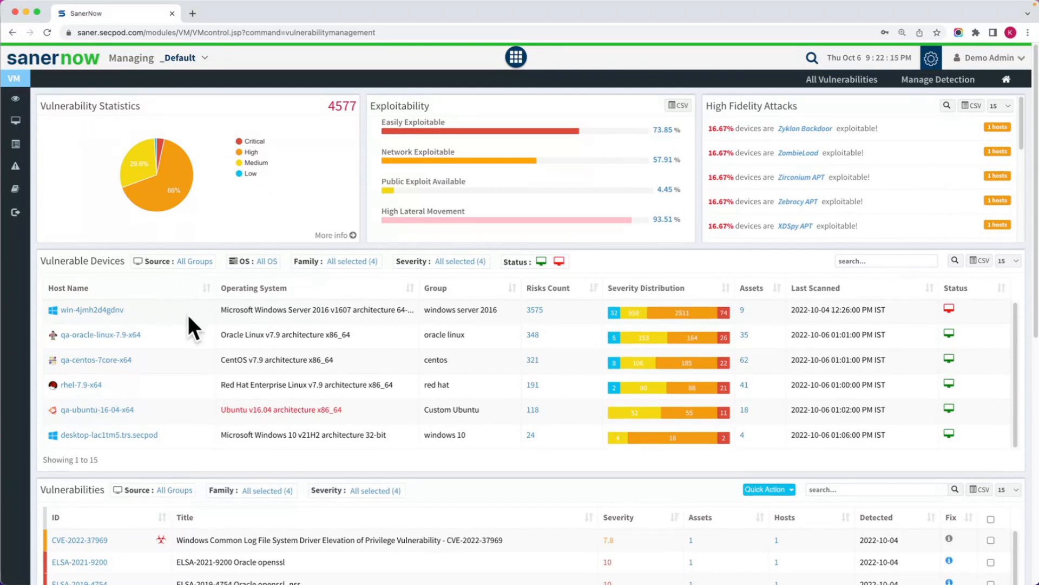
# Scroll down the Vulnerability Management dashboard, which shows 4577 total vulnerabilities.
pyautogui.scroll(-1, 186, 313)
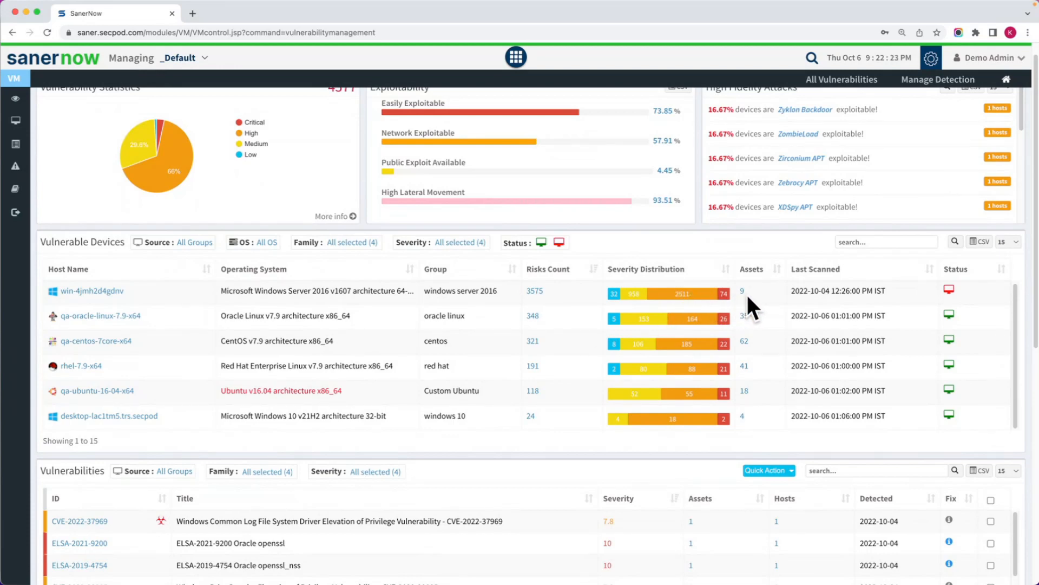
# Scroll to the Vulnerabilities table and tick CVE-2022-40960.
pyautogui.scroll(-4, 747, 295)
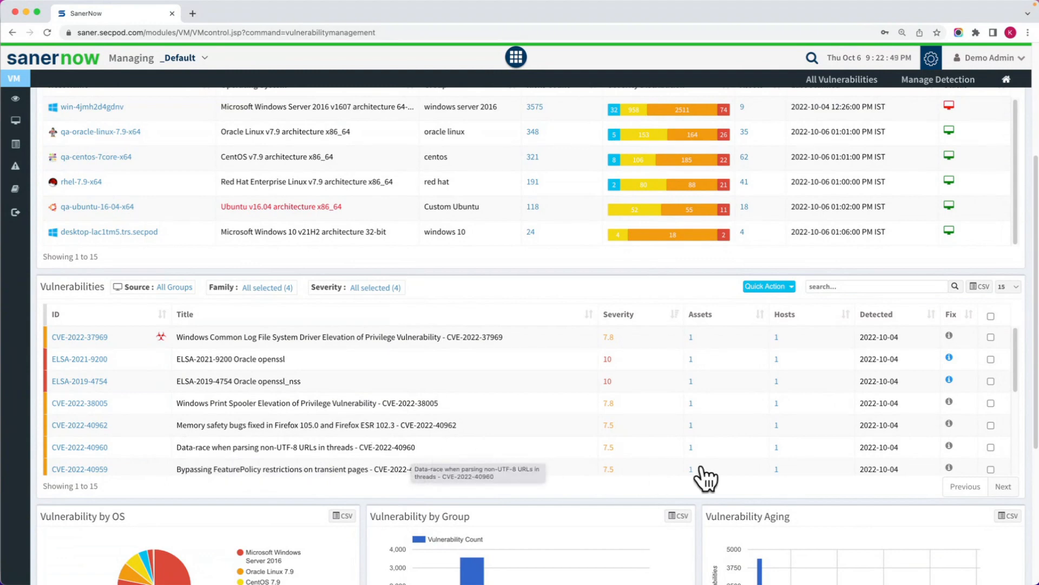
pyautogui.click(991, 447)
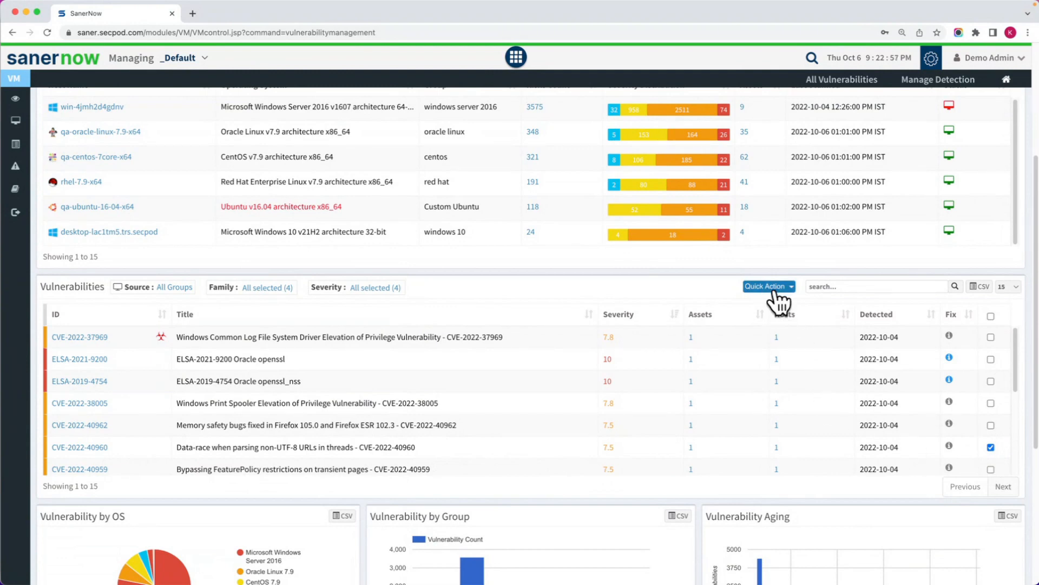
# Exclude CVE-2022-40960 with name and description 'exclude policy 3' and reason Risk Accepted.
pyautogui.click(790, 287)
pyautogui.click(766, 304)
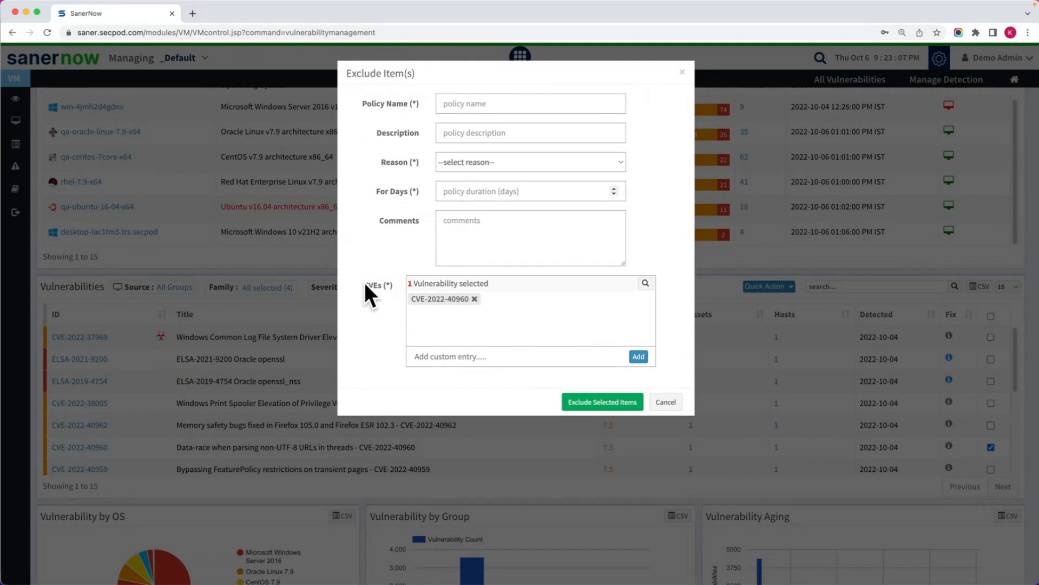
pyautogui.click(481, 102)
pyautogui.write('exclude polic')
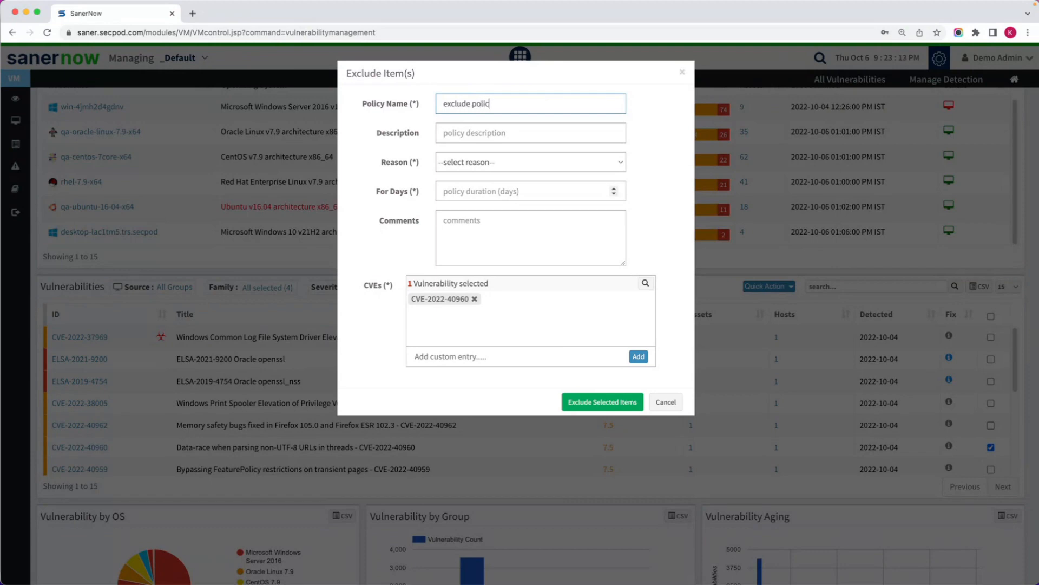
pyautogui.write('y 3')
pyautogui.click(489, 132)
pyautogui.write('exclude policy 3')
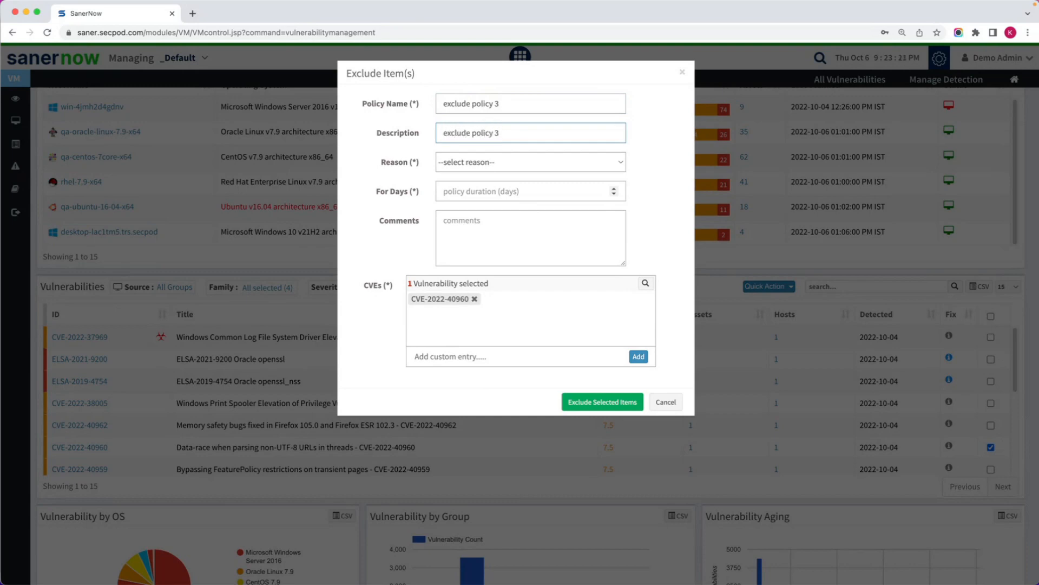
pyautogui.click(491, 172)
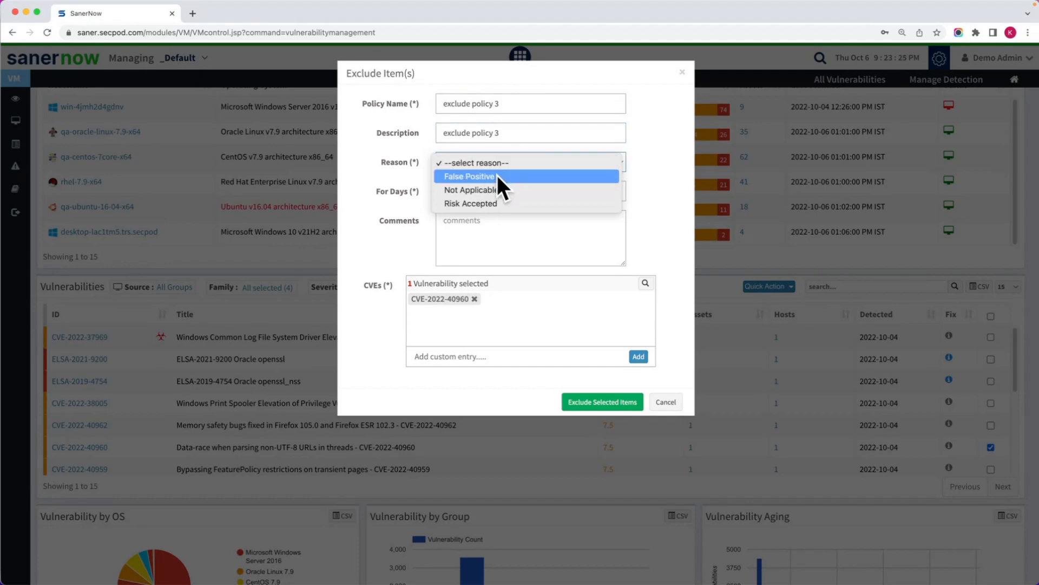
pyautogui.click(500, 203)
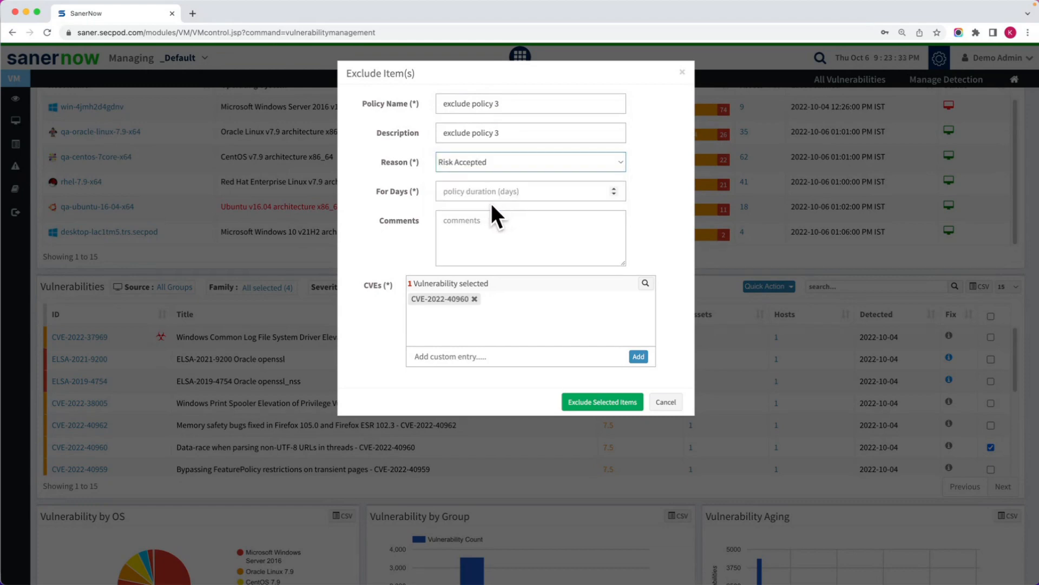
# Set the exclusion to 30 days with comment 'excluding CVE 2022 40960' and create it.
pyautogui.click(479, 191)
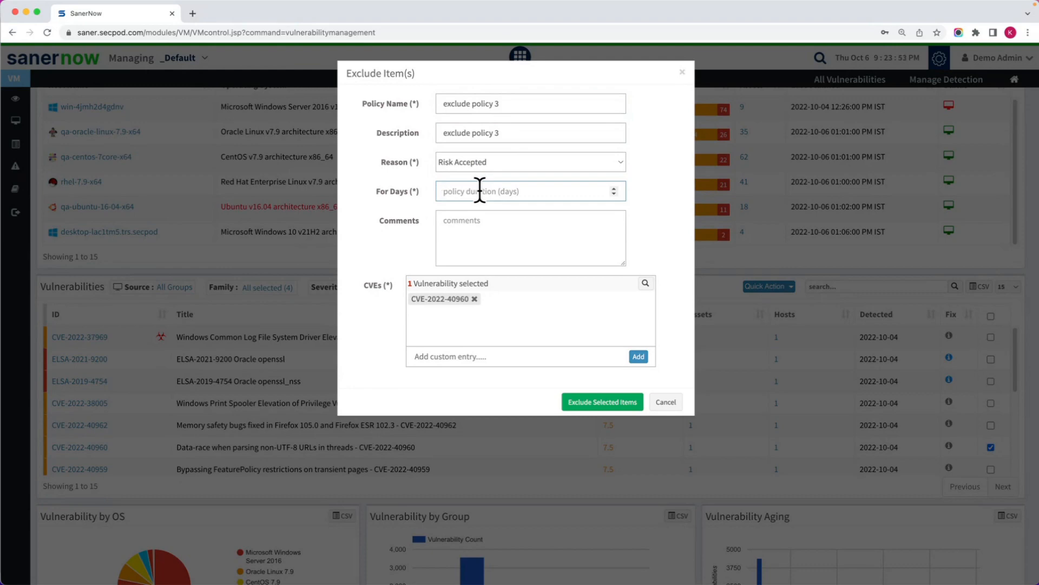
pyautogui.write('30')
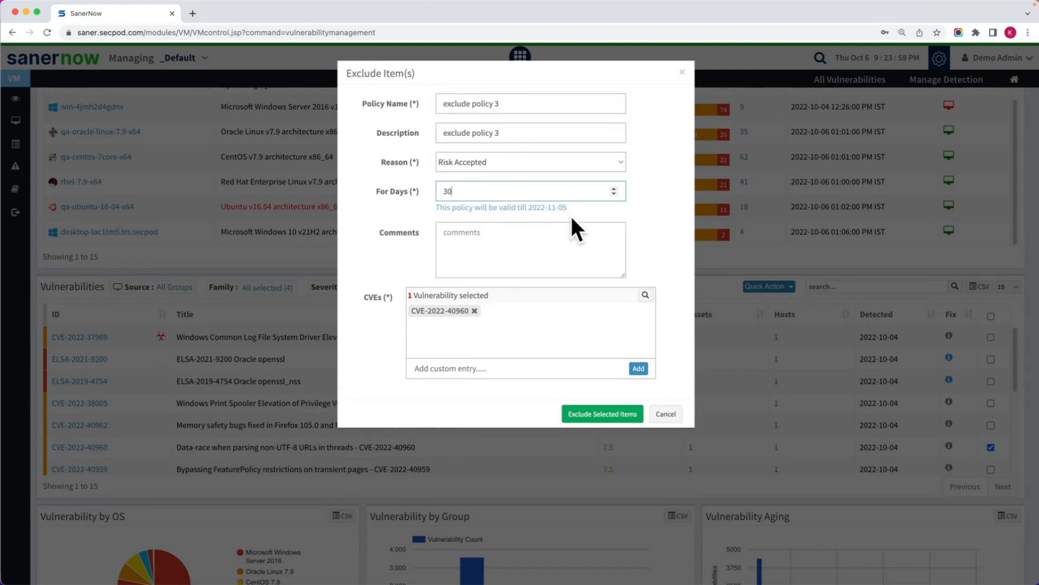
pyautogui.click(517, 254)
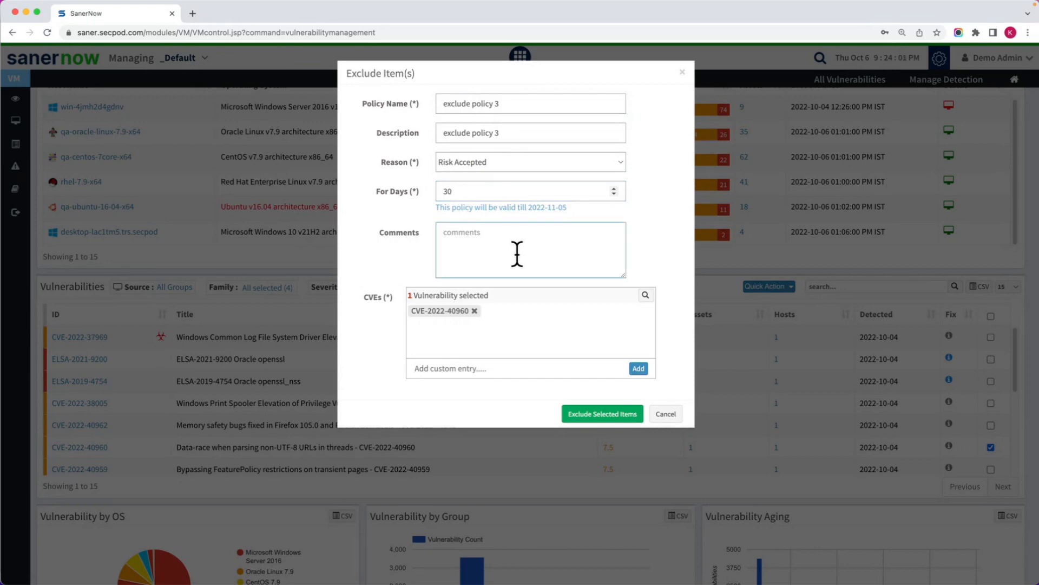
pyautogui.write('excluding CVE 2022 40960')
pyautogui.click(429, 370)
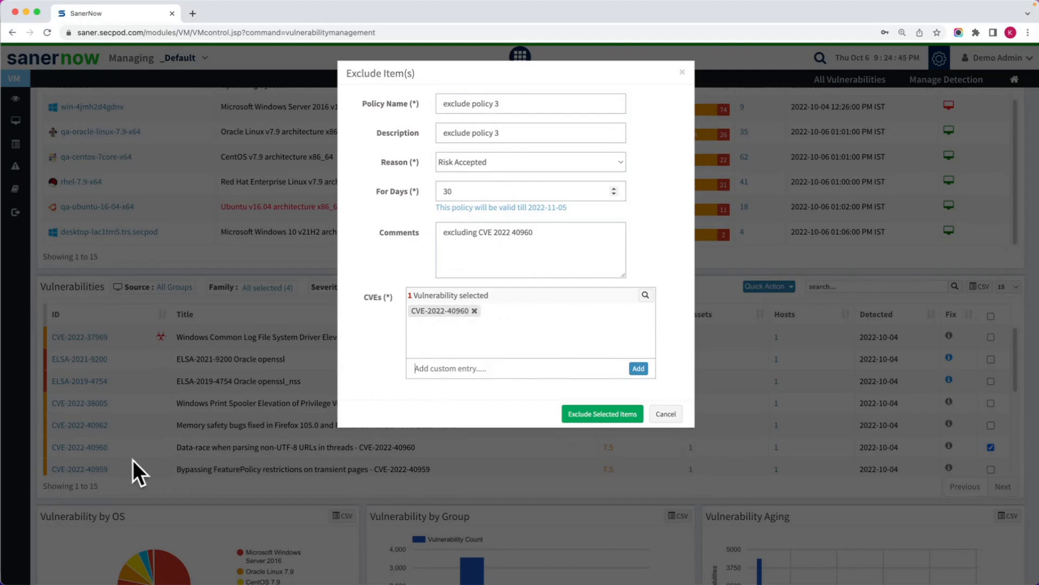
pyautogui.click(620, 416)
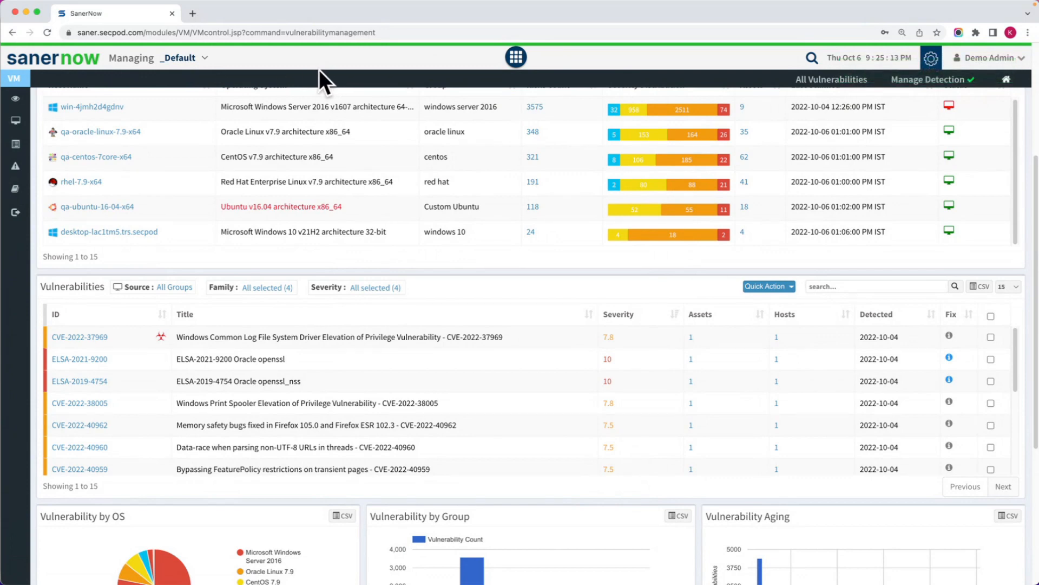
# Review the excluded policies list and check which vulnerability Exclude Policy 1 covers.
pyautogui.click(929, 81)
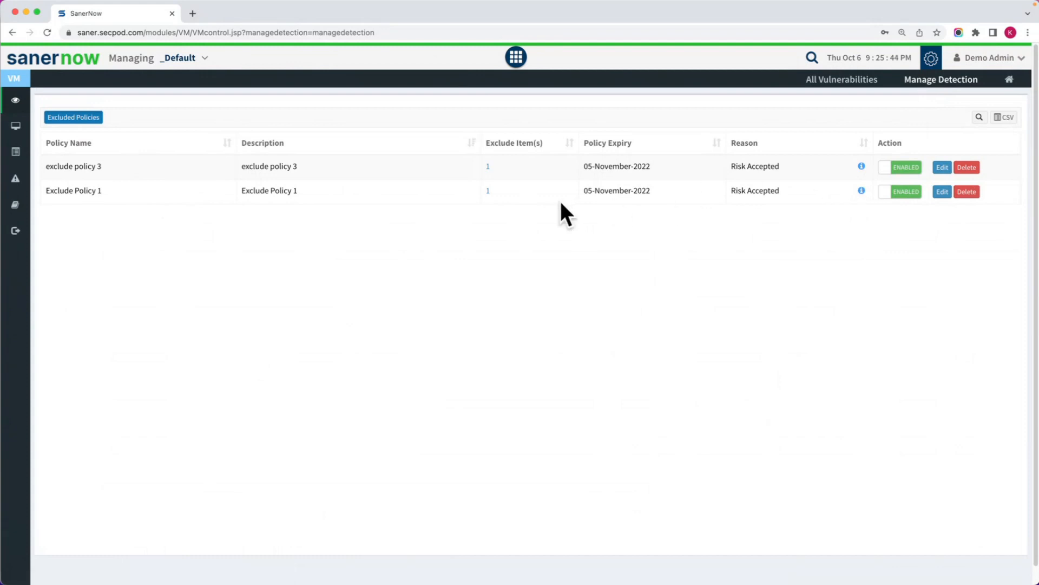
pyautogui.click(487, 192)
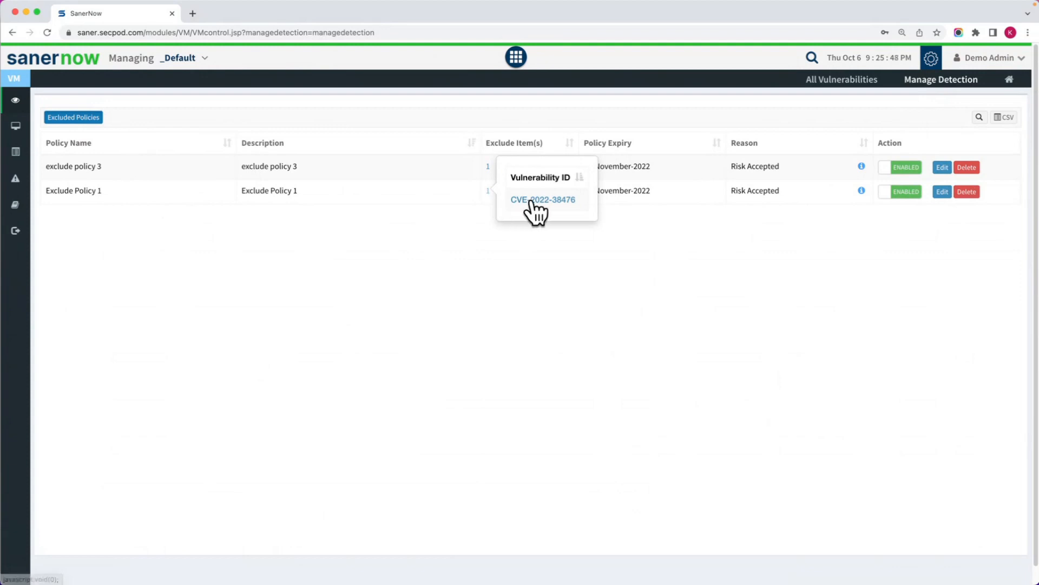
pyautogui.click(555, 267)
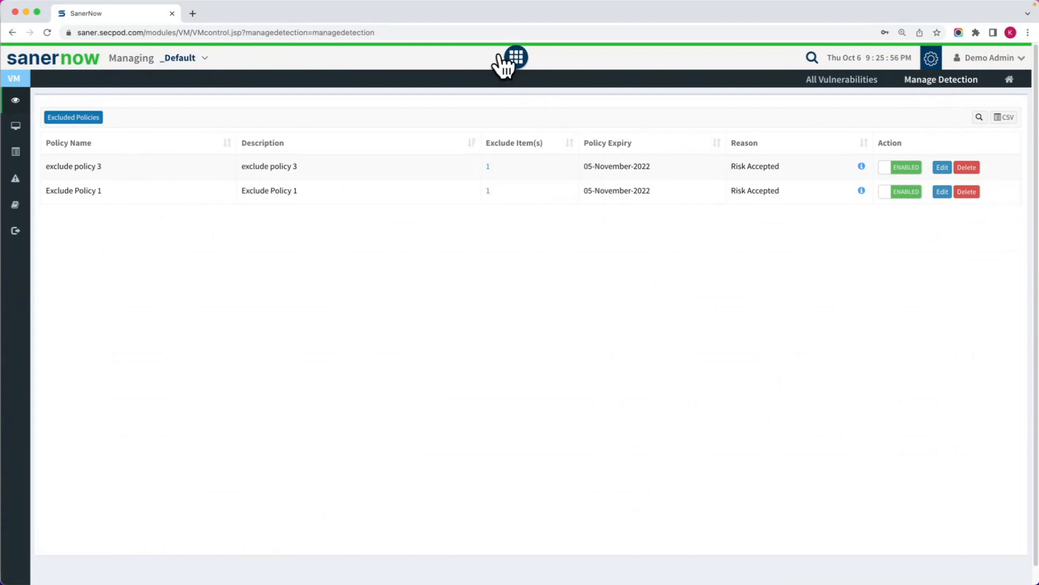
pyautogui.click(506, 59)
# Reload the VM dashboard and scroll through its charts, top assets and remediation panels.
pyautogui.click(454, 156)
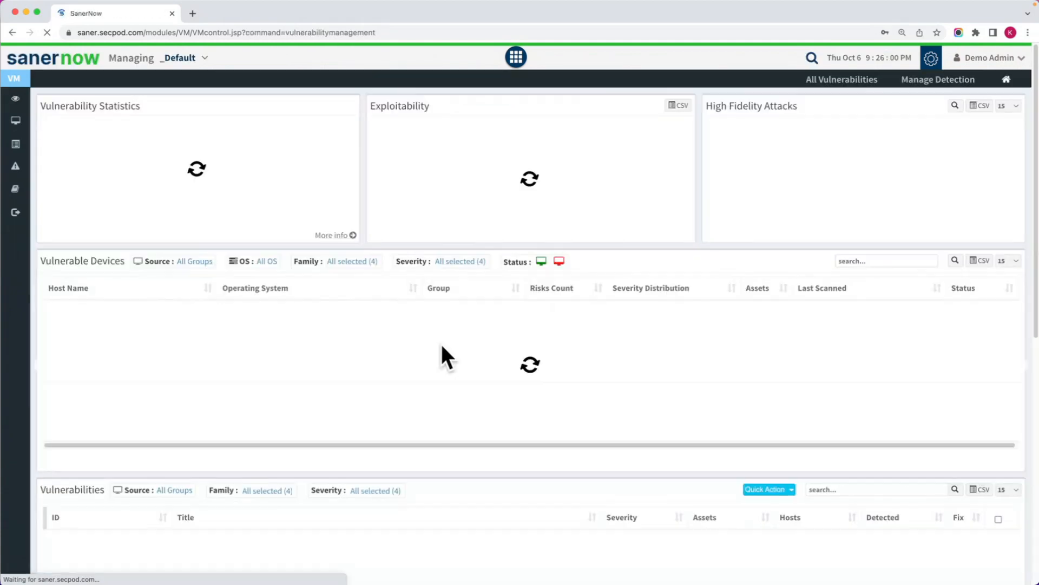
pyautogui.scroll(-10, 593, 392)
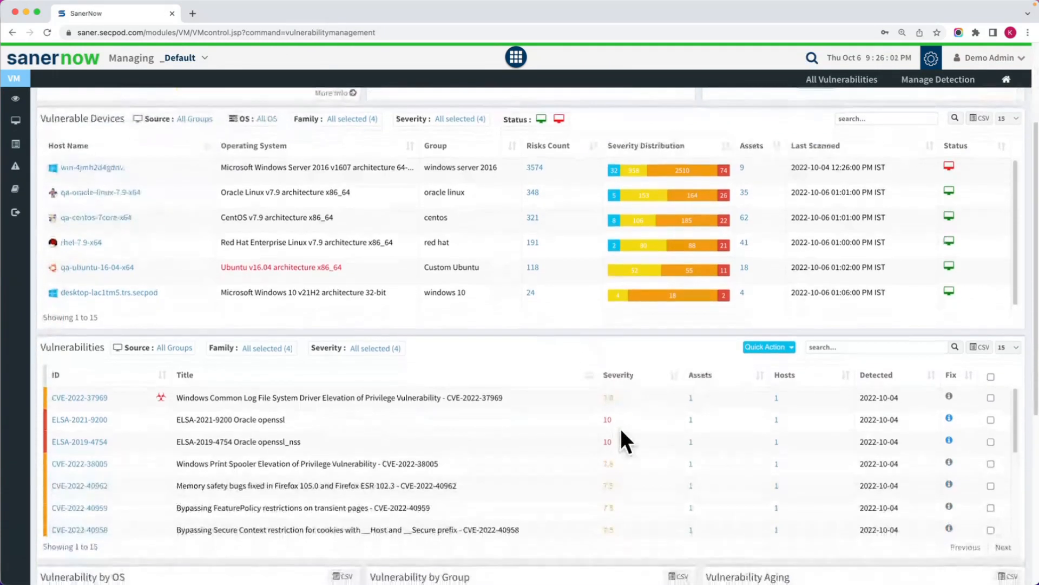
pyautogui.scroll(-2, 786, 454)
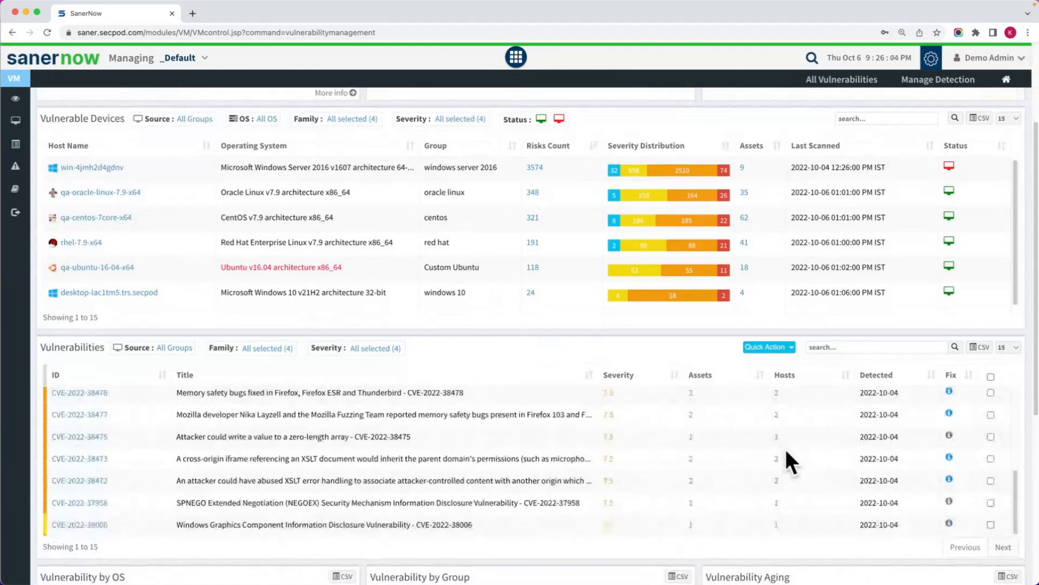
pyautogui.scroll(-4, 786, 453)
pyautogui.scroll(-8, 786, 451)
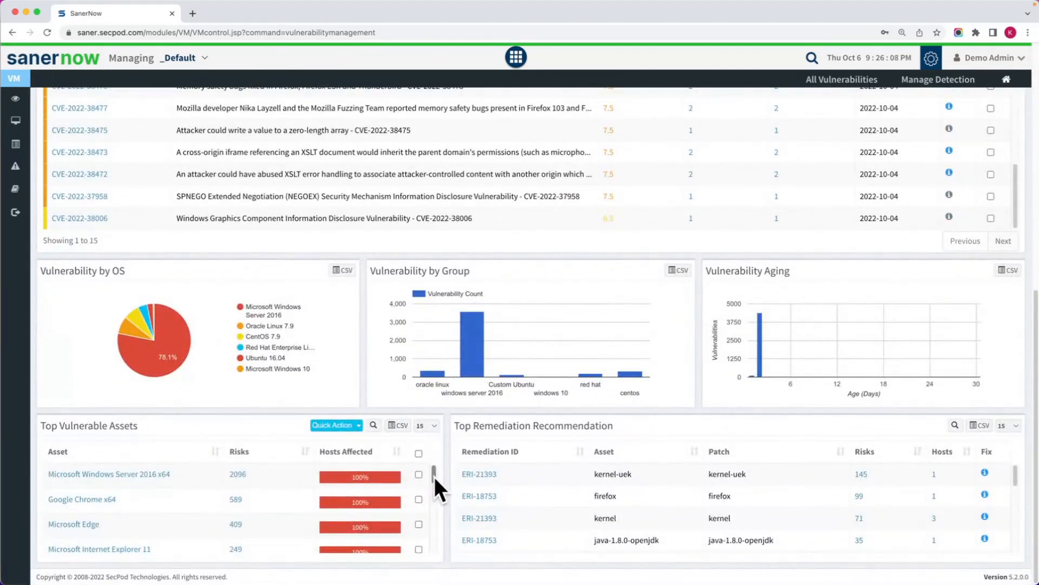
pyautogui.moveTo(432, 473); pyautogui.dragTo(431, 479)
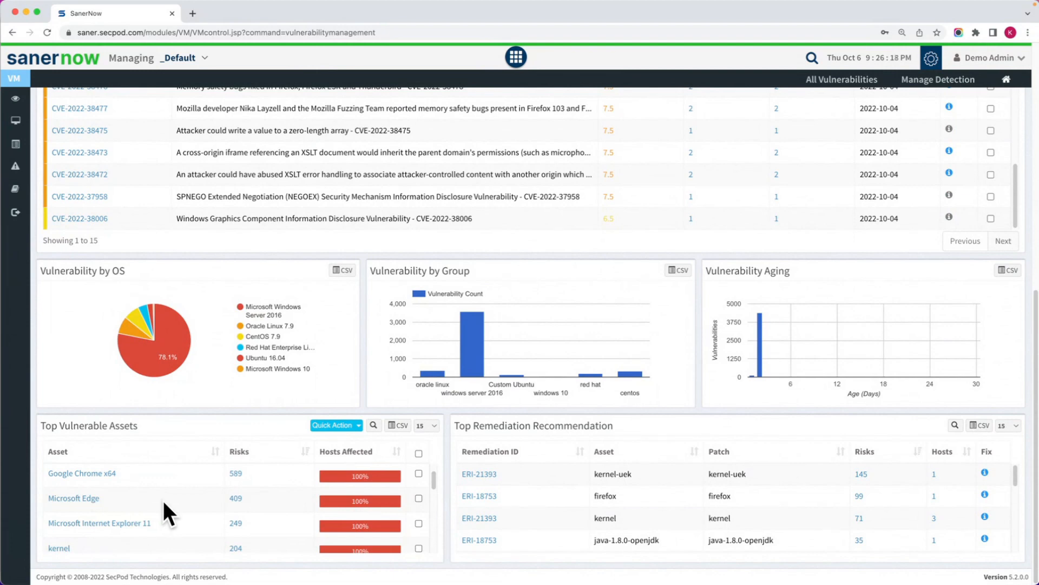
pyautogui.scroll(-5, 166, 512)
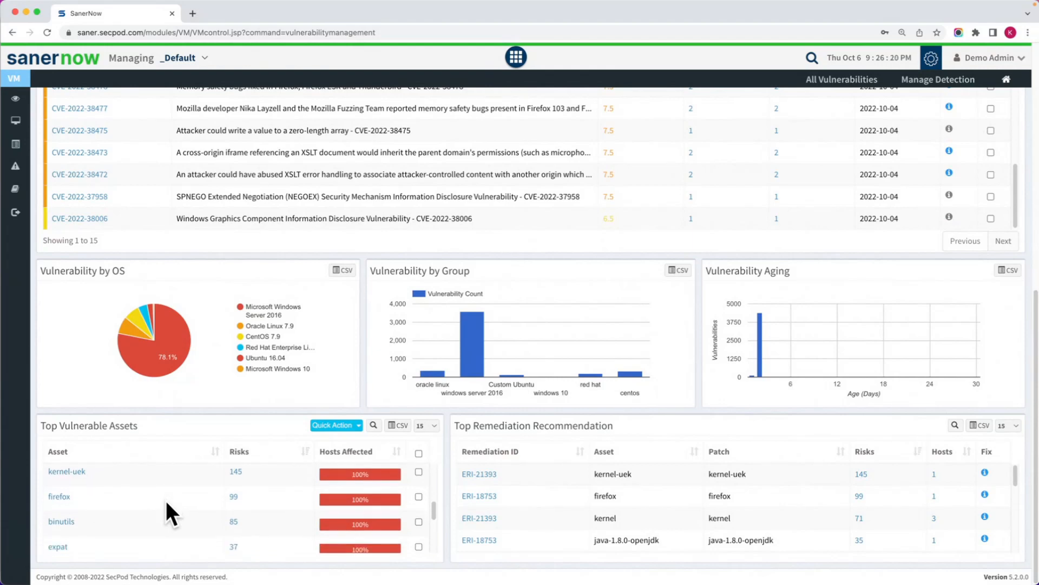
pyautogui.scroll(-1, 166, 503)
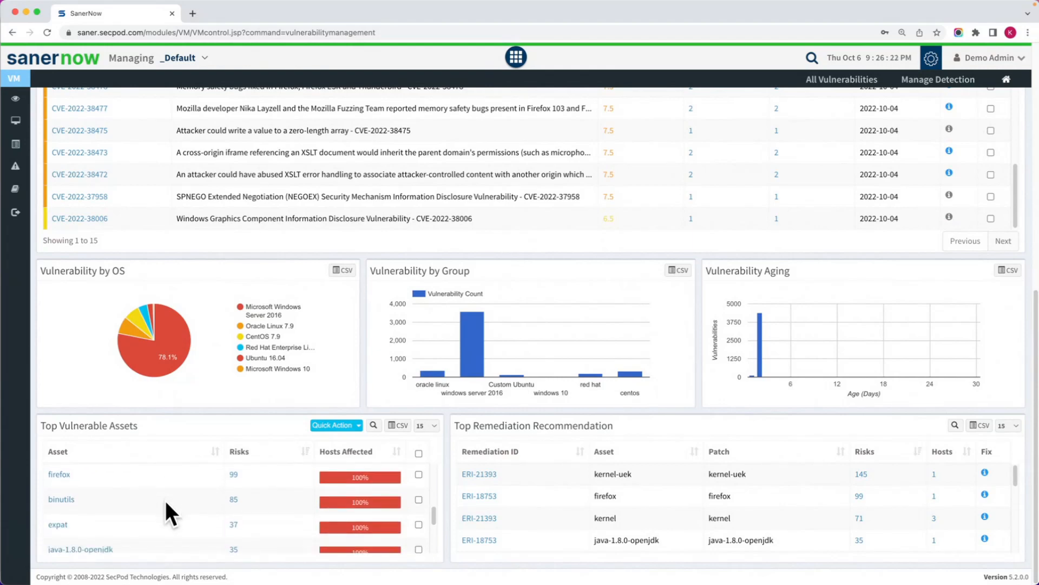
# Tick java-1.8.0-openjdk in Top Vulnerable Assets, preview its Exclude form, then cancel.
pyautogui.scroll(-2, 136, 499)
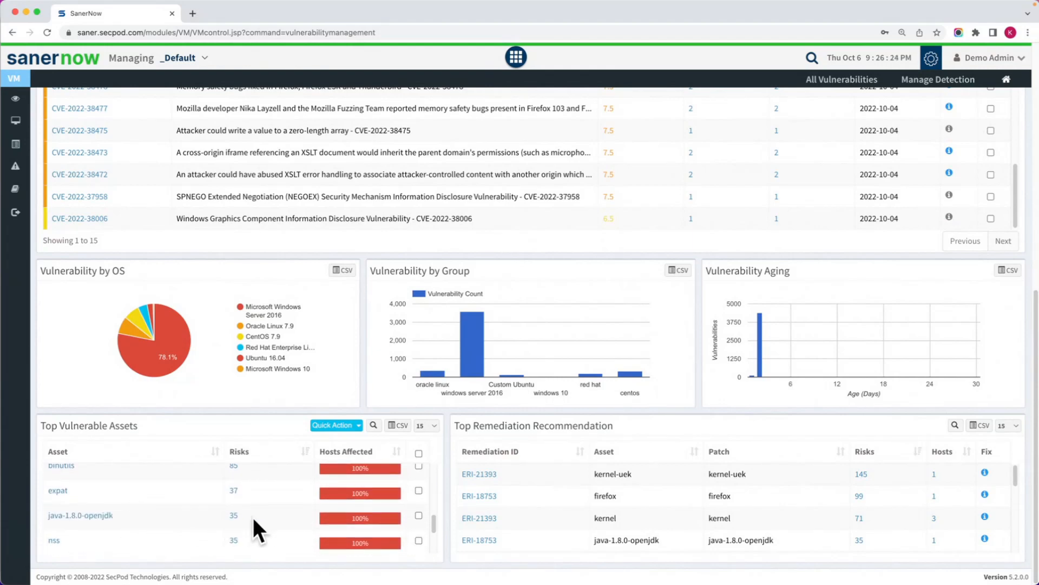
pyautogui.click(419, 516)
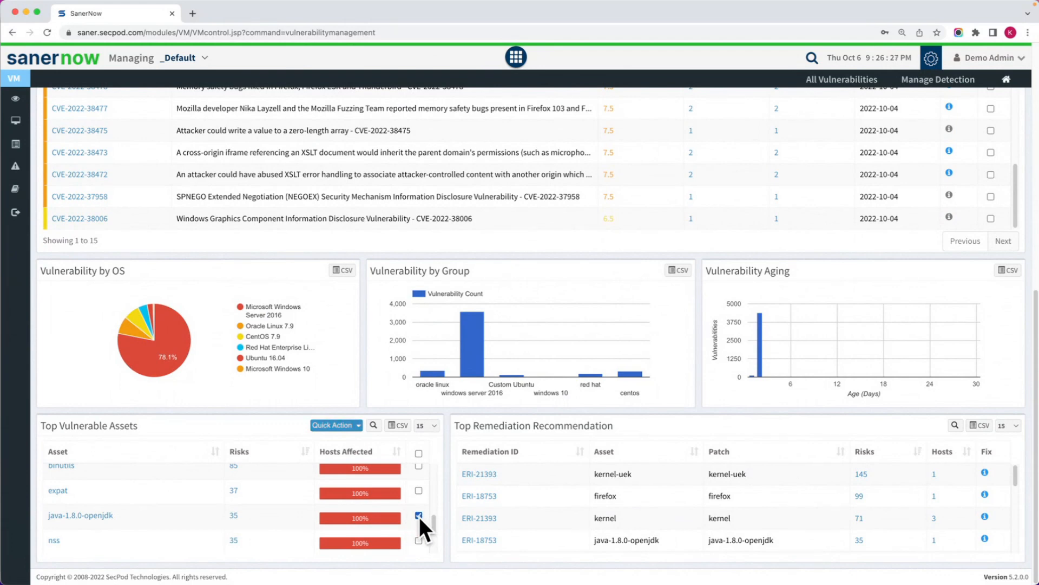
pyautogui.click(350, 427)
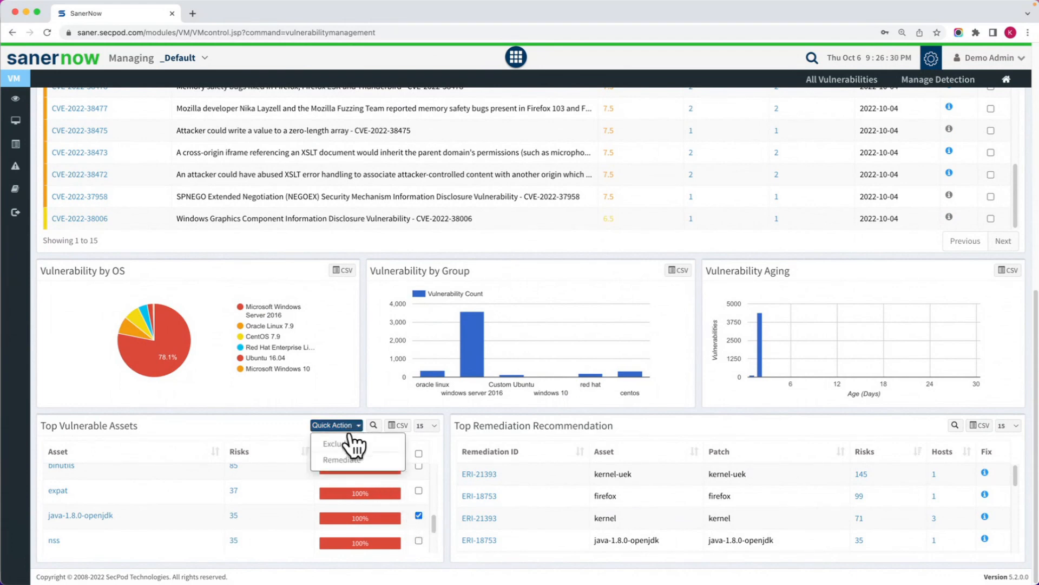
pyautogui.click(349, 444)
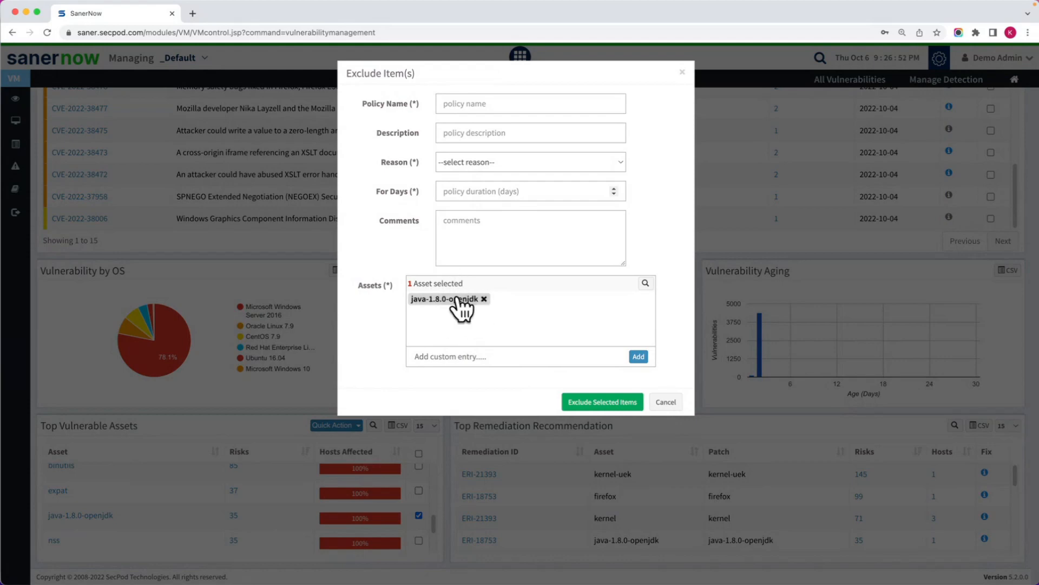
pyautogui.click(666, 403)
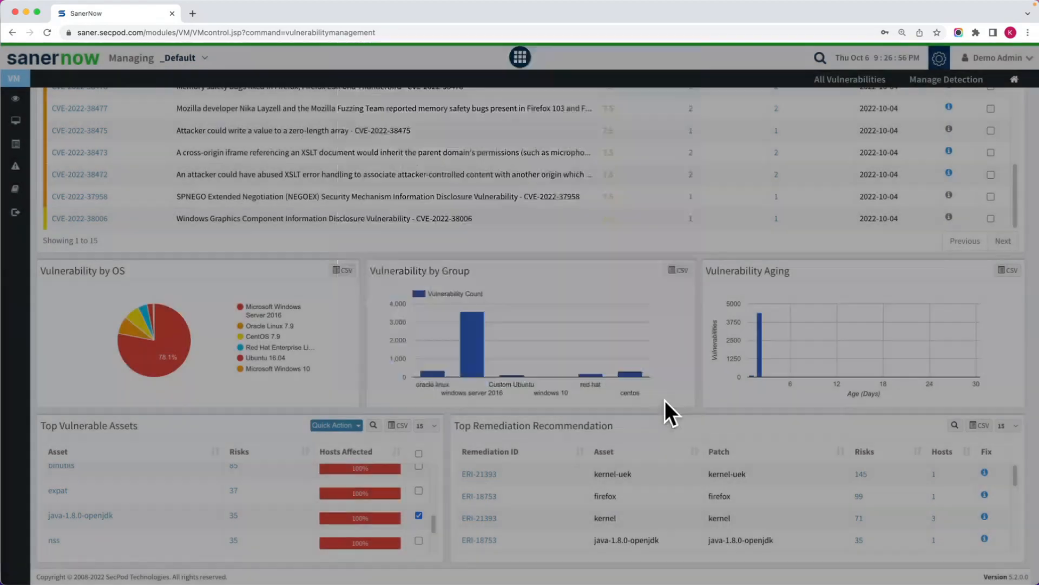
# Scroll back to the top of the VM dashboard, now showing 4576 total vulnerabilities.
pyautogui.scroll(8, 259, 334)
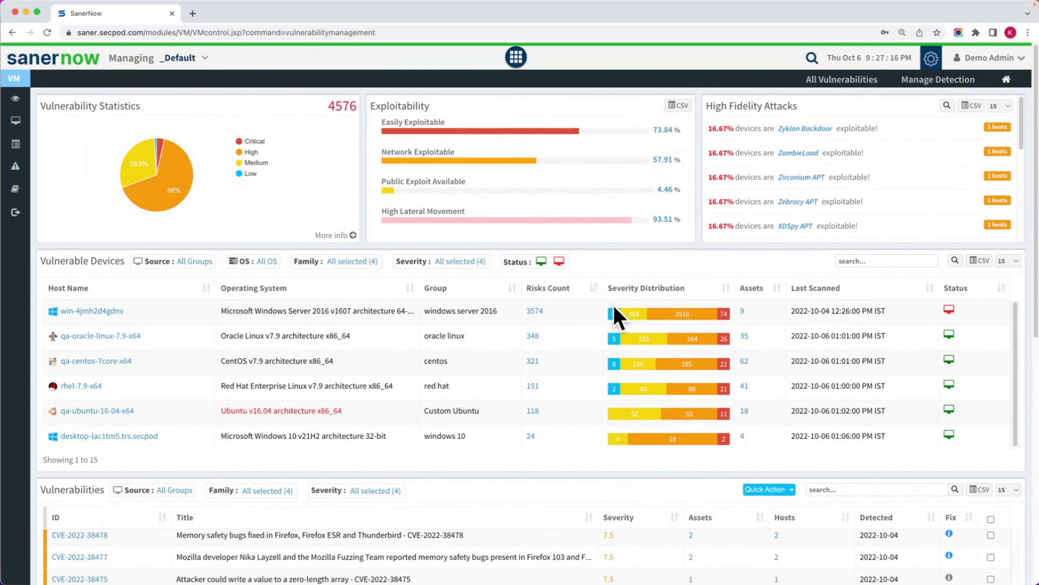
# Switch to the Patch Management module and open its Missing Patches list.
pyautogui.click(517, 56)
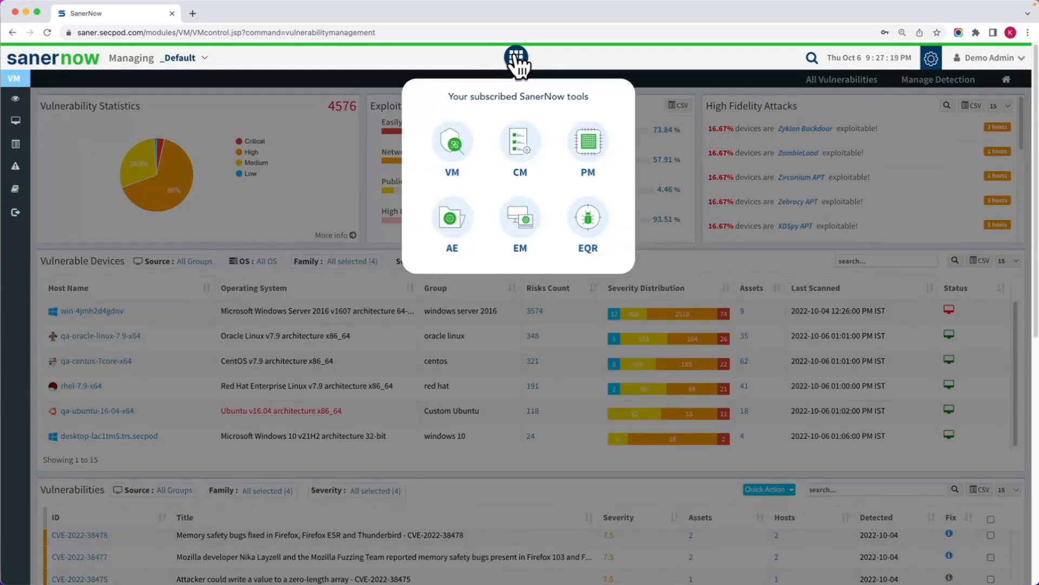
pyautogui.click(588, 153)
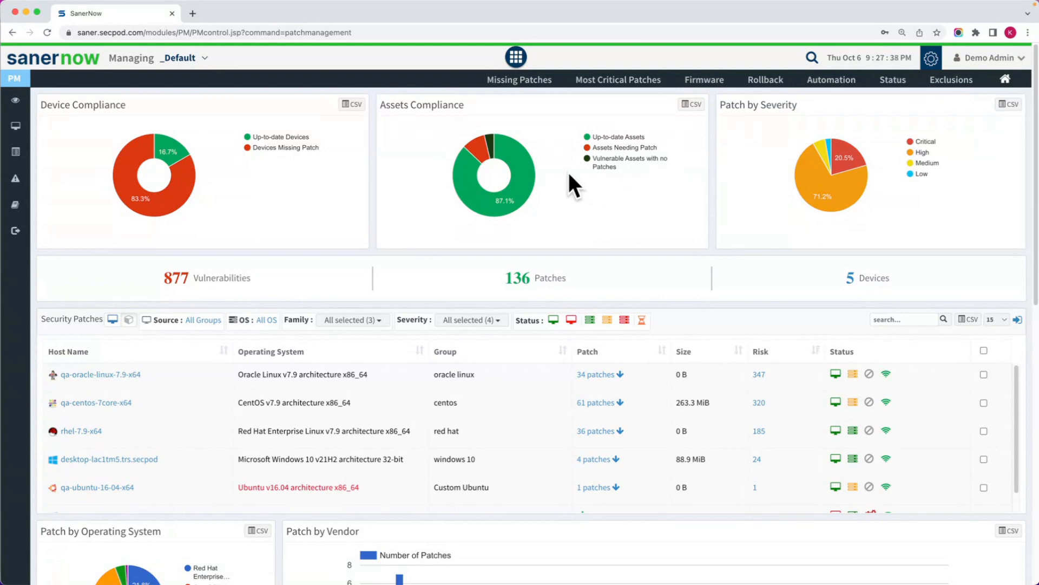
pyautogui.click(516, 57)
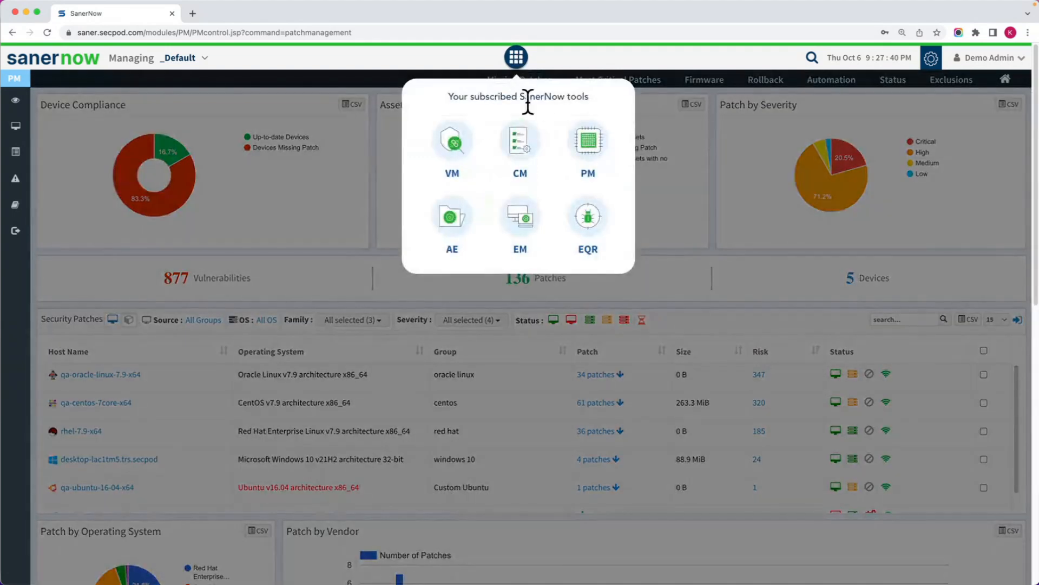
pyautogui.click(634, 60)
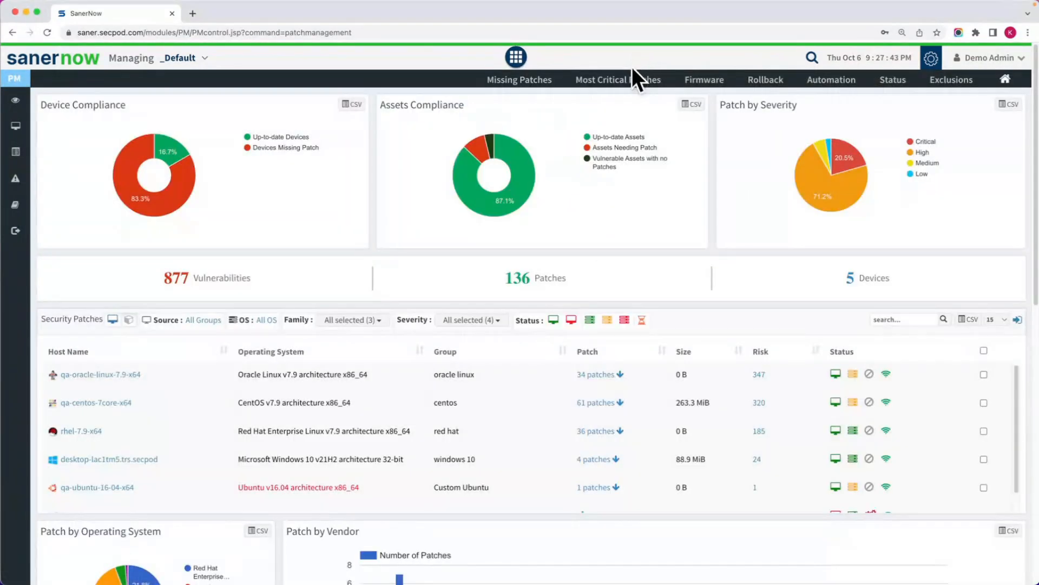
pyautogui.click(522, 82)
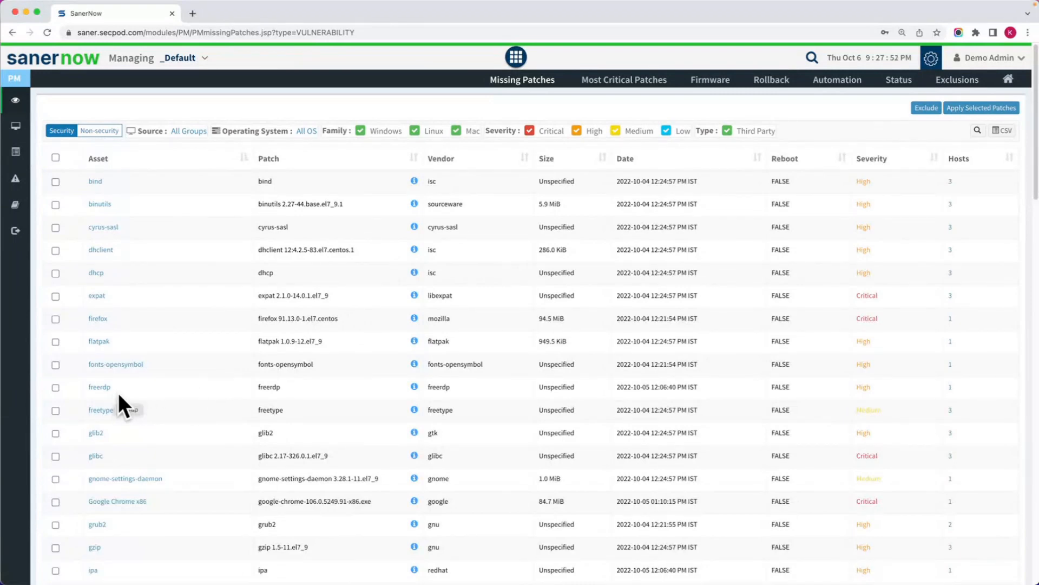
# Tick the glibc patch and review its exclusion reasons and days field, cancelling without saving.
pyautogui.click(56, 456)
pyautogui.click(926, 109)
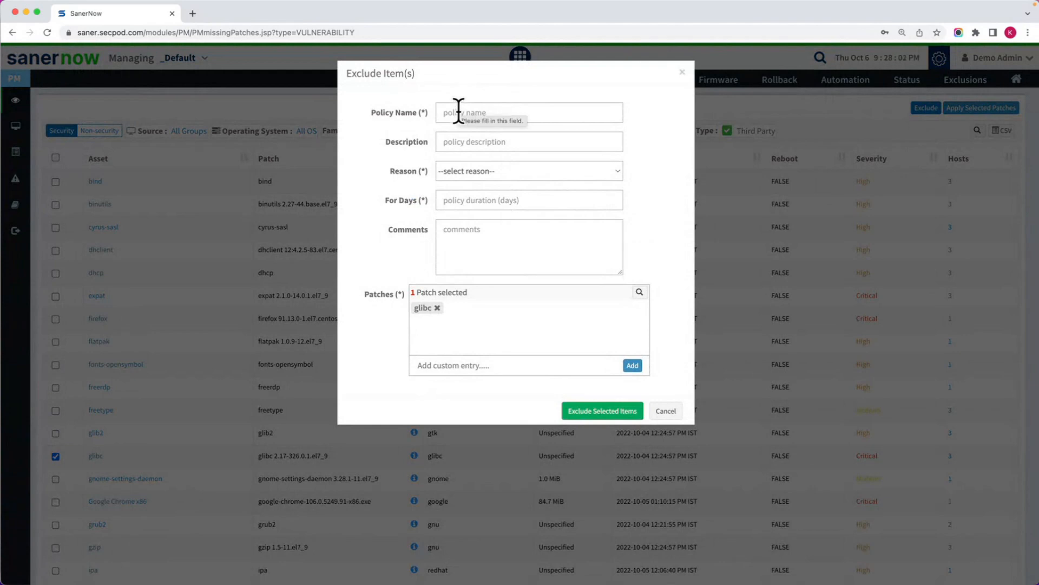
pyautogui.click(464, 173)
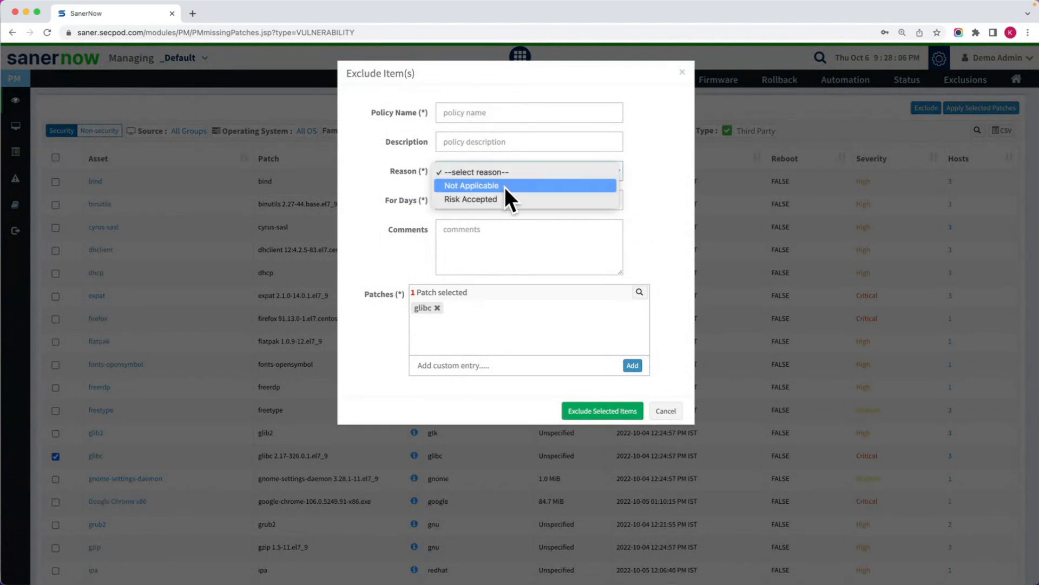
pyautogui.click(665, 183)
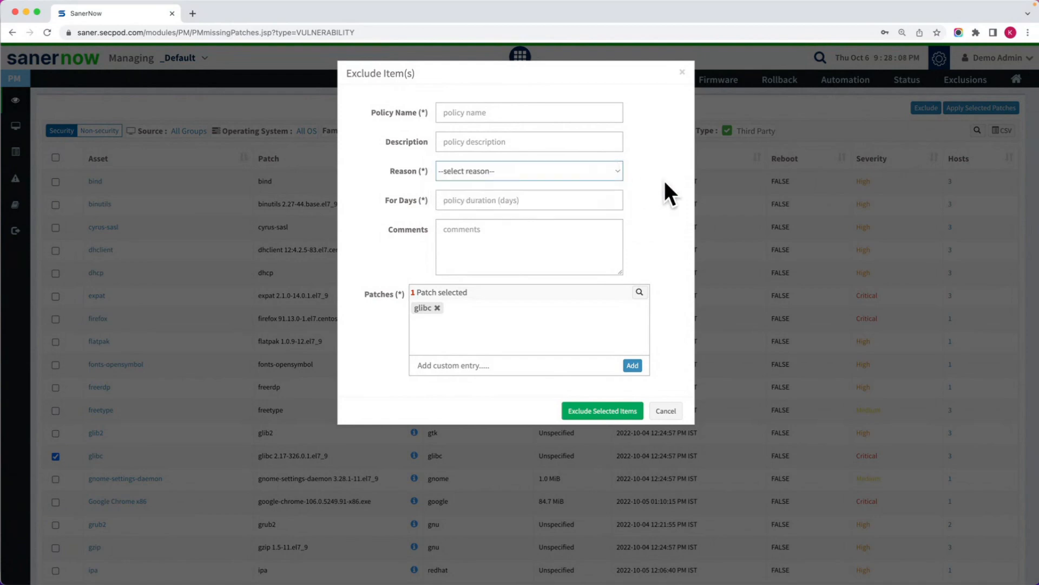
pyautogui.click(506, 201)
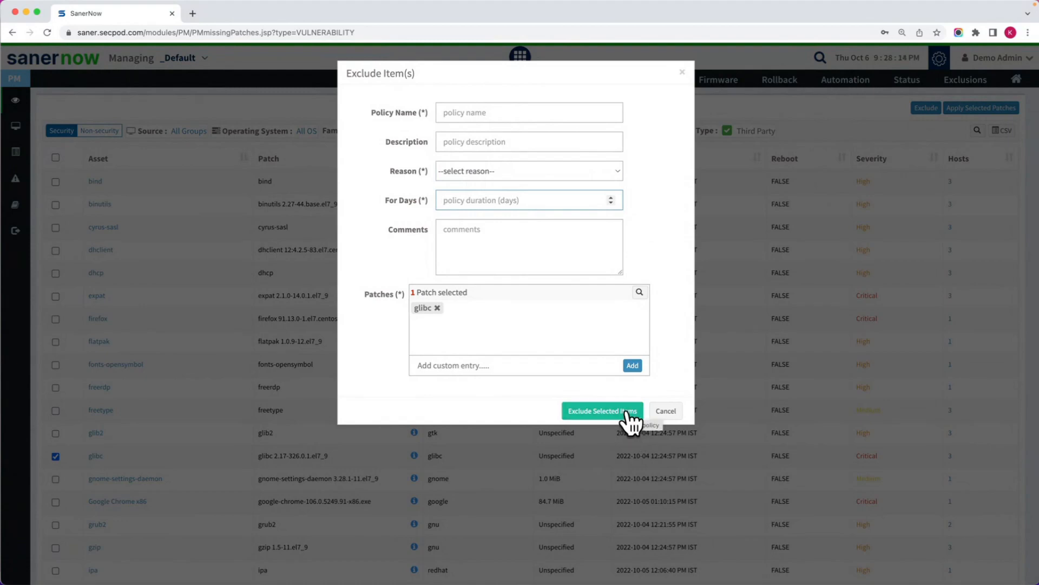
pyautogui.click(663, 413)
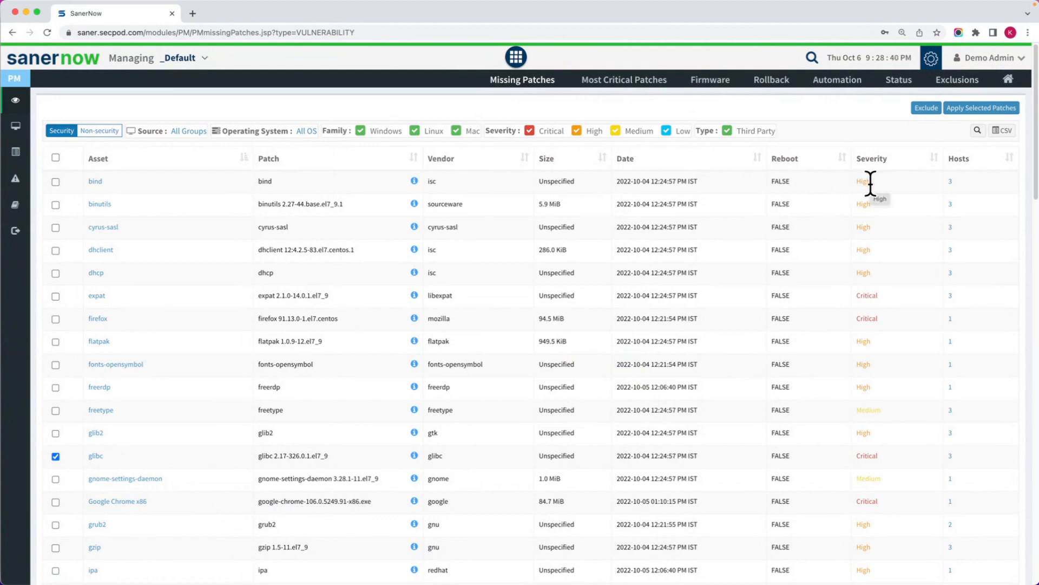
# Review the Risk Accepted curl Patch Exclusion Policy's settings in Exclusions, then cancel without changes.
pyautogui.click(957, 83)
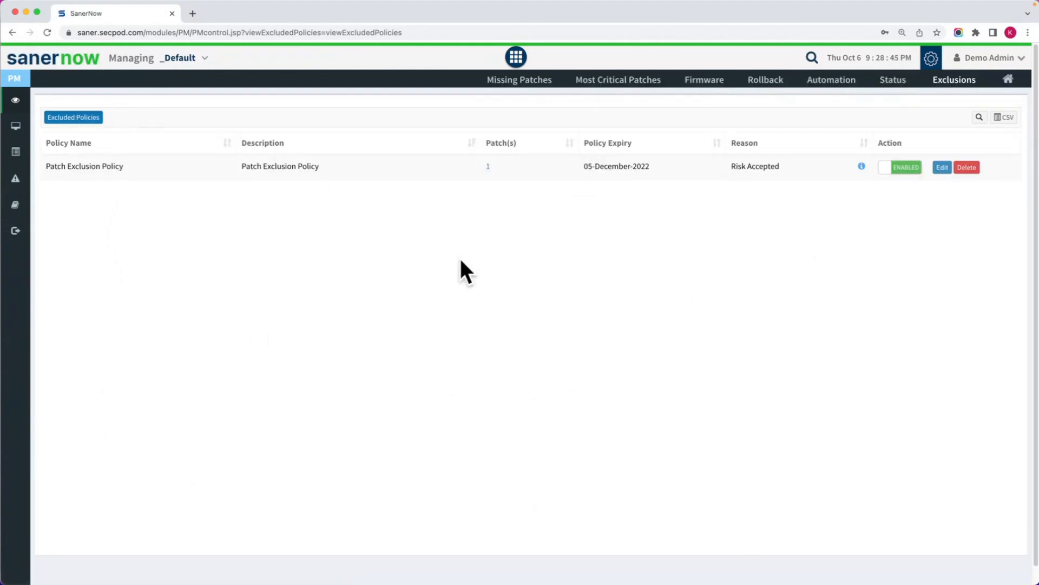
pyautogui.click(943, 167)
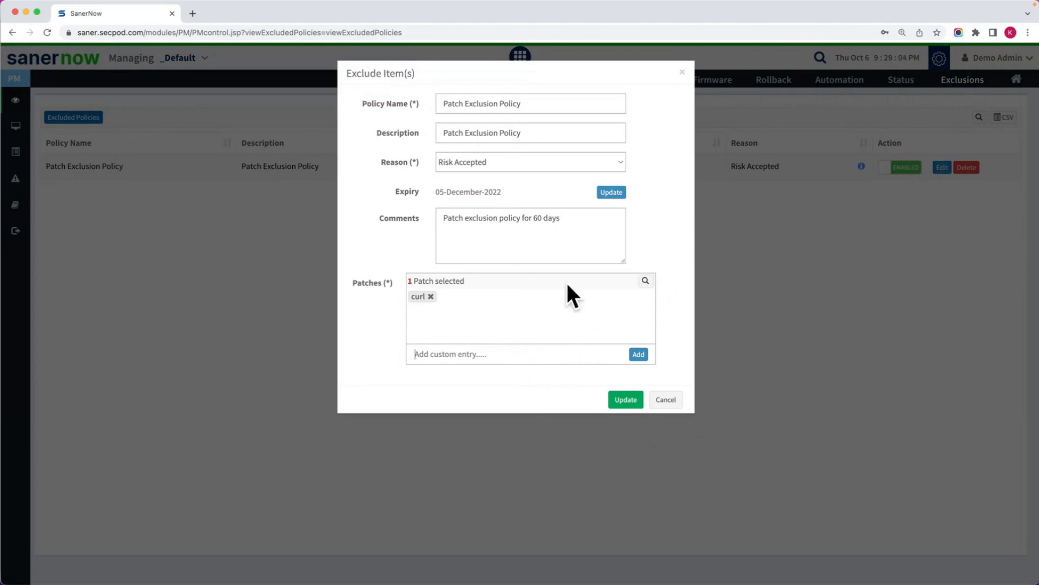
pyautogui.click(665, 403)
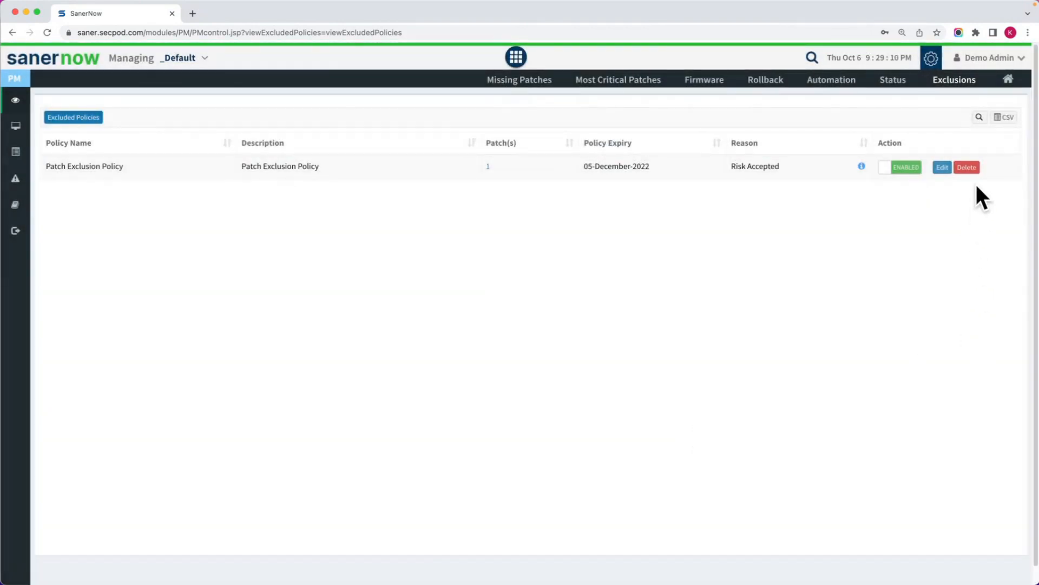
# Back out of deleting the Patch Exclusion Policy and switch it from Enabled to Disabled.
pyautogui.click(966, 167)
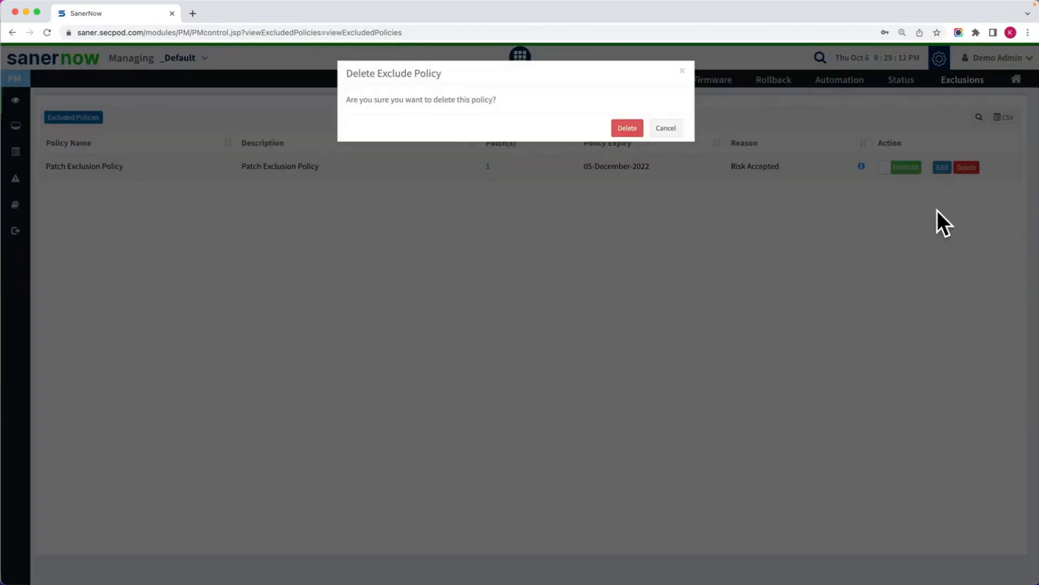
pyautogui.click(675, 129)
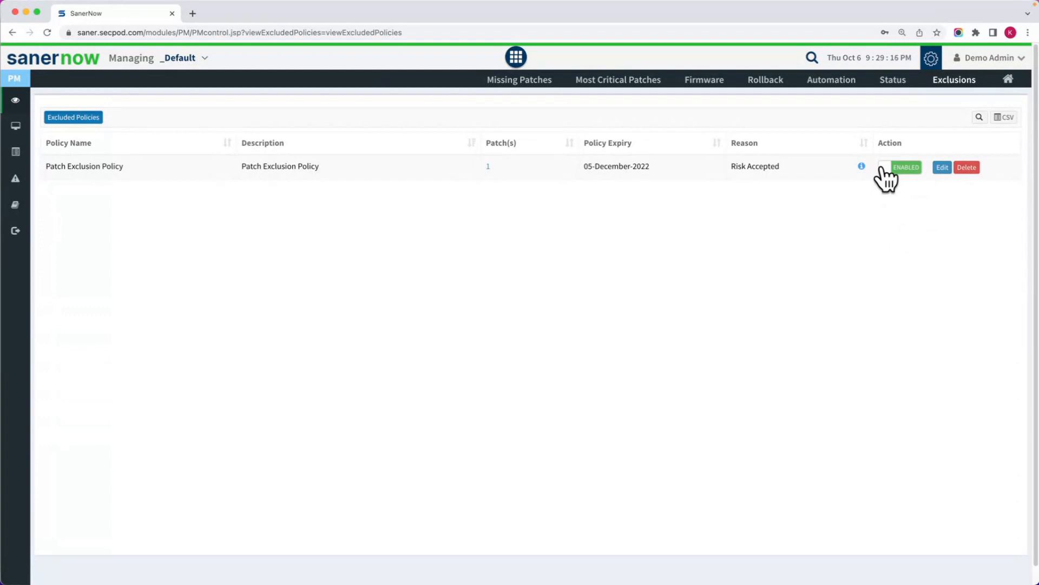
pyautogui.click(885, 169)
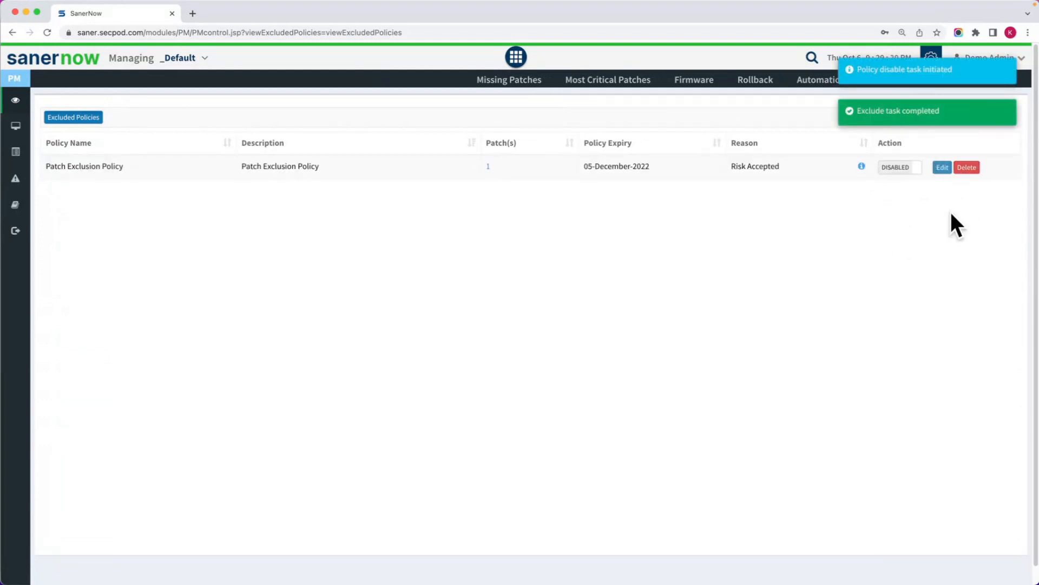
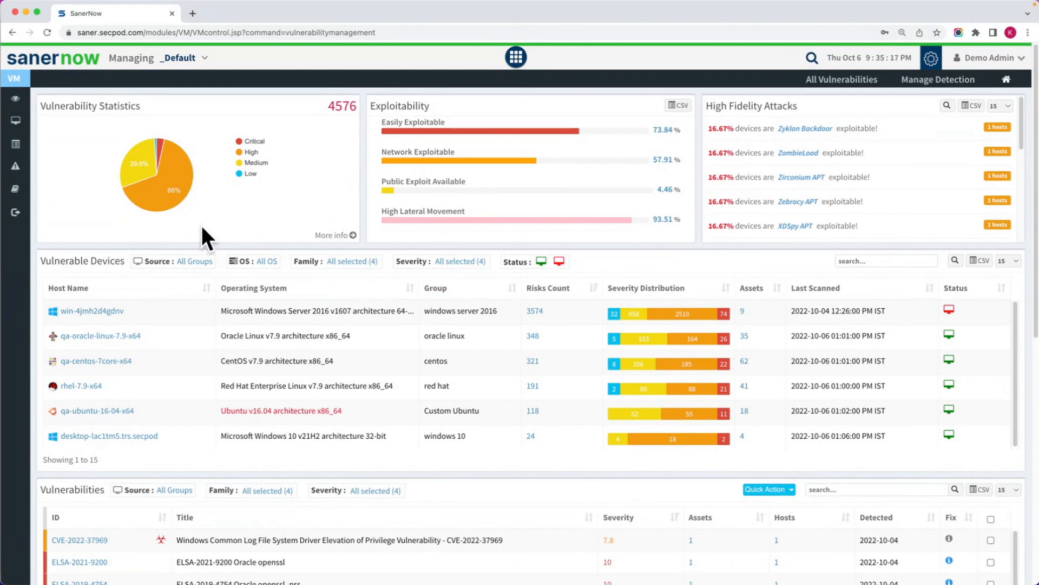
# List all 3,948 vulnerabilities on one page, then view CVE-2017-8543's High Fidelity Attacks popover.
pyautogui.scroll(-3, 891, 180)
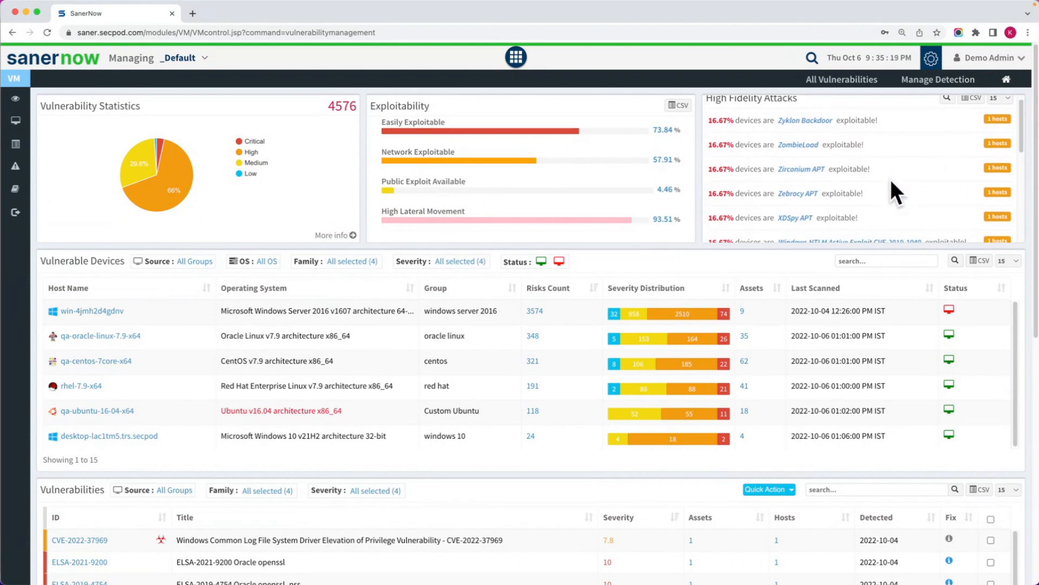
pyautogui.scroll(-1, 896, 193)
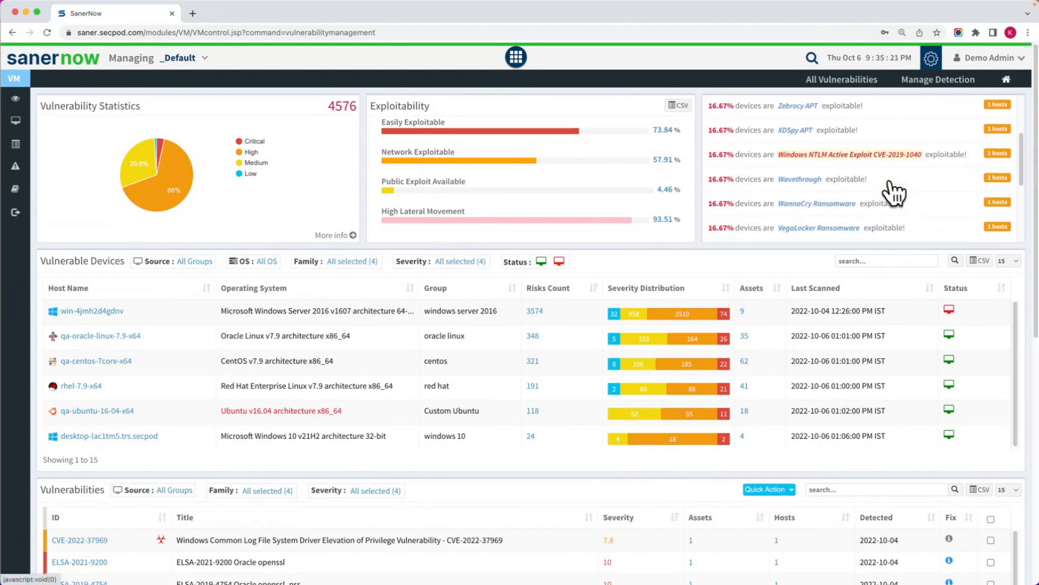
pyautogui.scroll(-2, 920, 268)
pyautogui.scroll(-2, 921, 266)
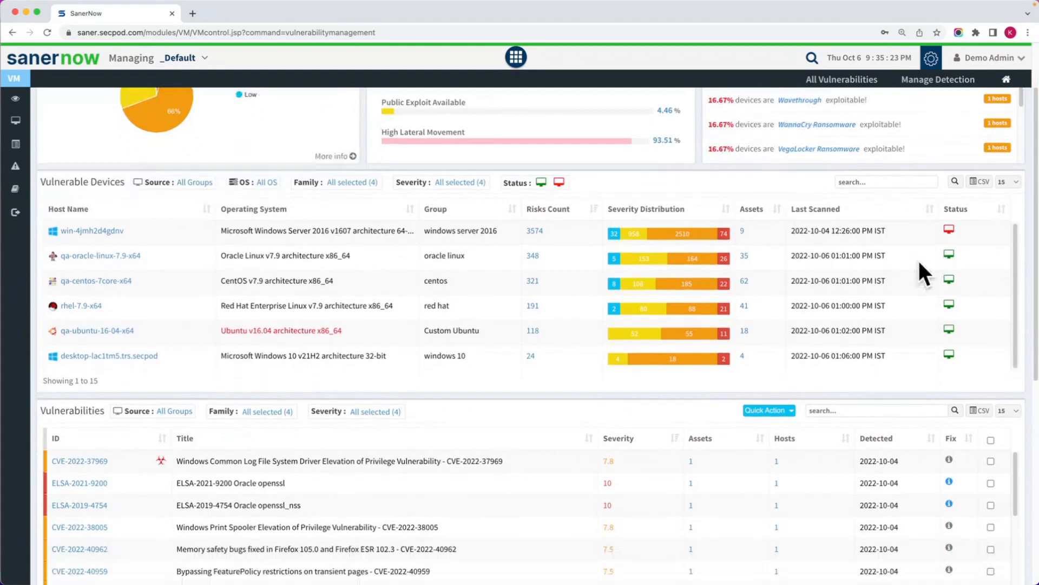
pyautogui.click(1007, 336)
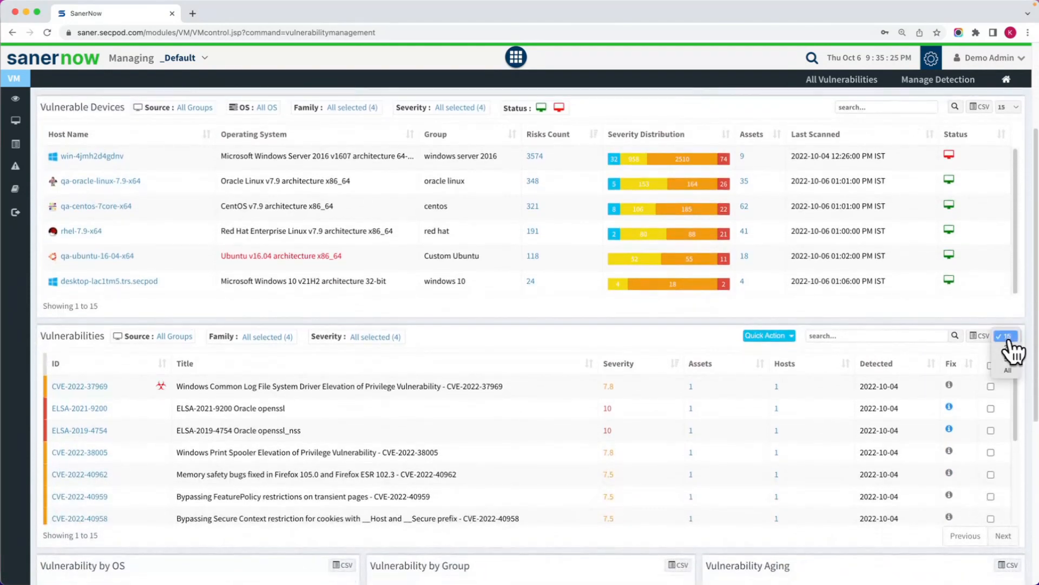
pyautogui.click(1008, 370)
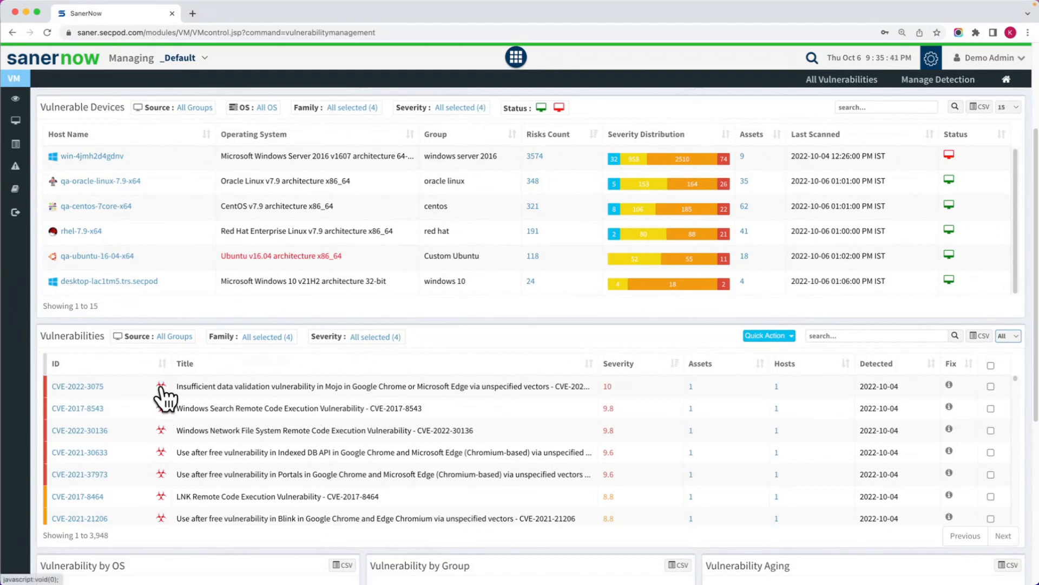
pyautogui.moveTo(161, 386)
pyautogui.click(162, 407)
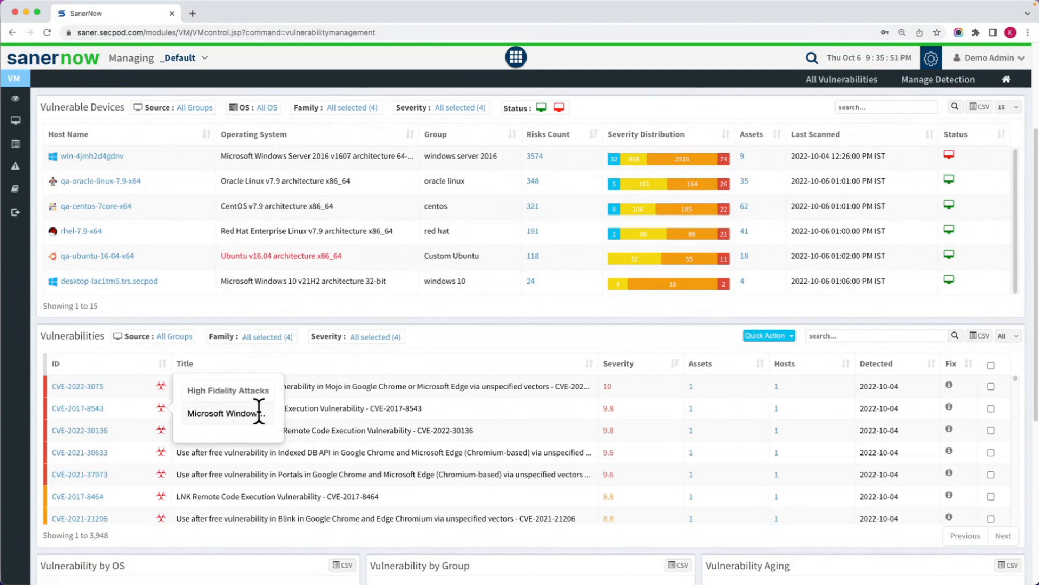
# Sort the vulnerabilities by Title and scroll down and back up the table.
pyautogui.click(376, 368)
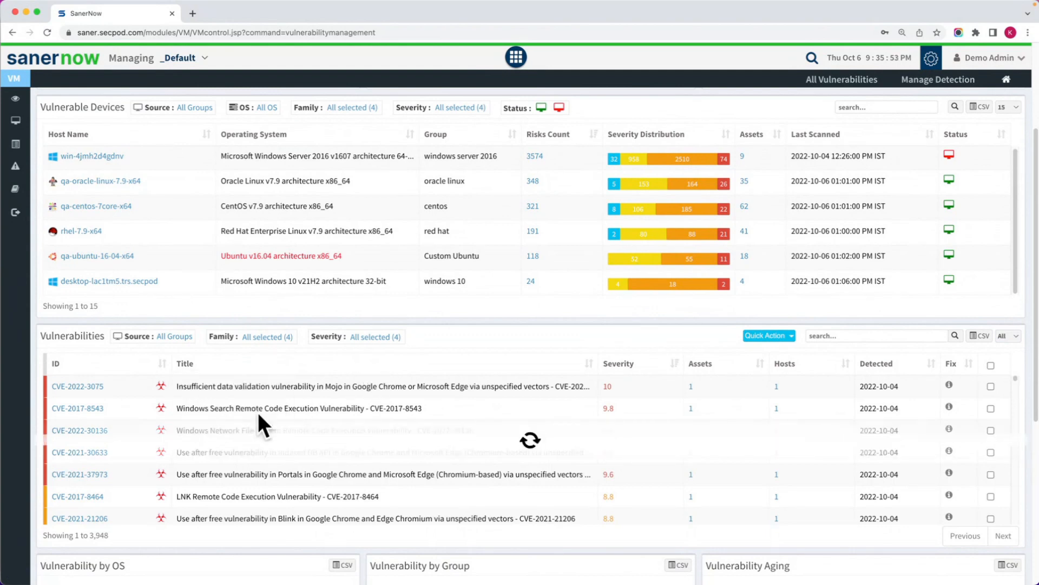
pyautogui.scroll(-5, 174, 451)
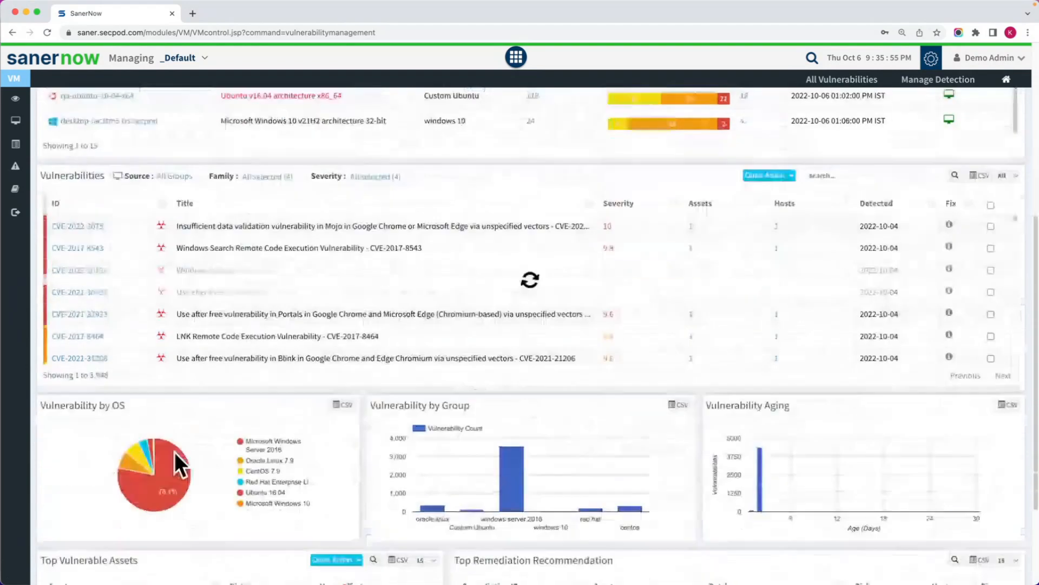
pyautogui.scroll(6, 175, 452)
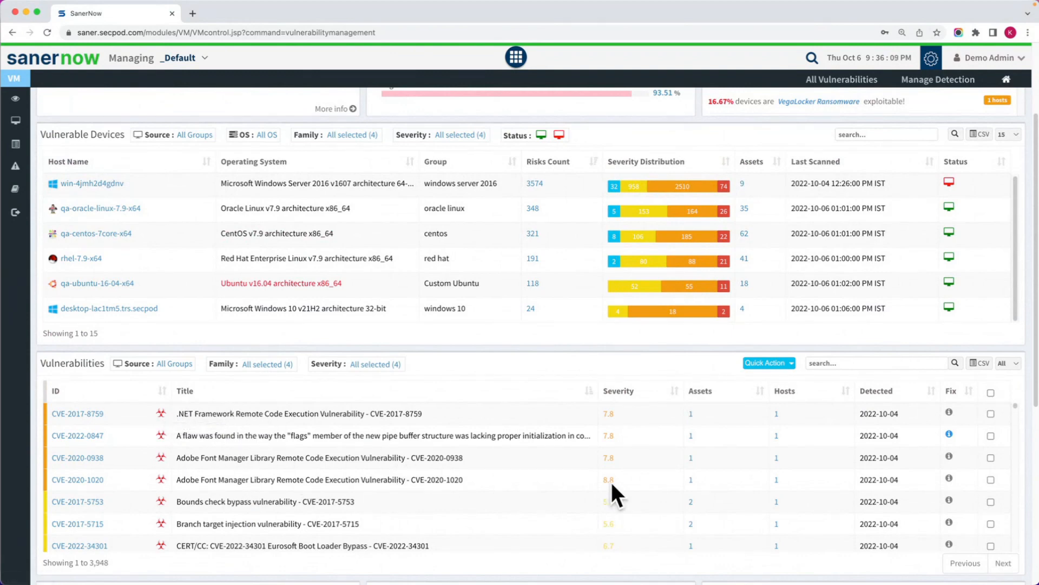
# Search the vulnerabilities for 'Wannacry', then clear the search term.
pyautogui.click(835, 362)
pyautogui.write('Wannacry')
pyautogui.click(956, 364)
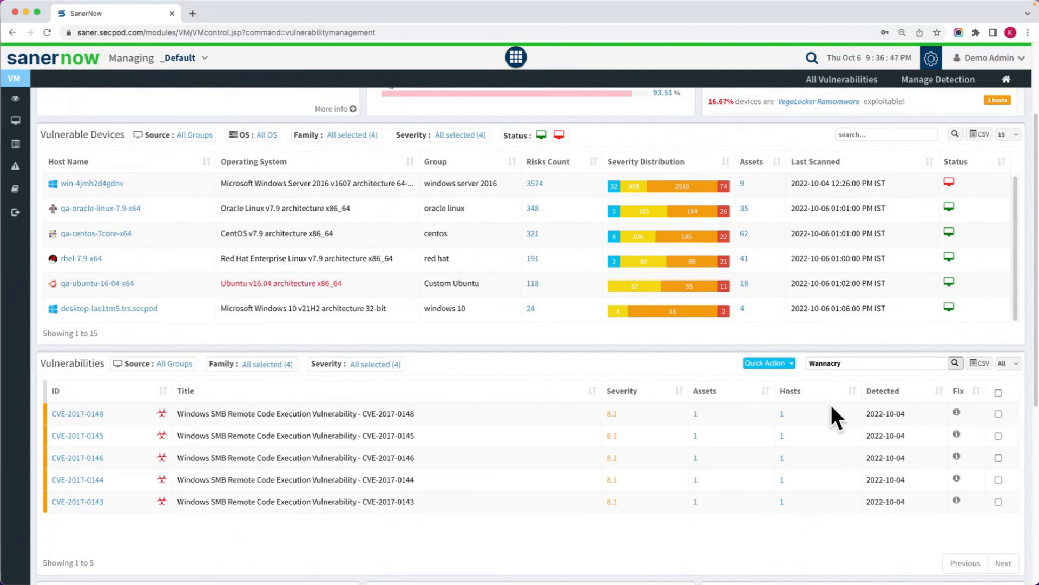
pyautogui.moveTo(860, 364); pyautogui.dragTo(799, 366)
pyautogui.press('BackSpace')
# Search for 'remote code injection' to find the two .NET entries, then clear the box.
pyautogui.write('remote code injection')
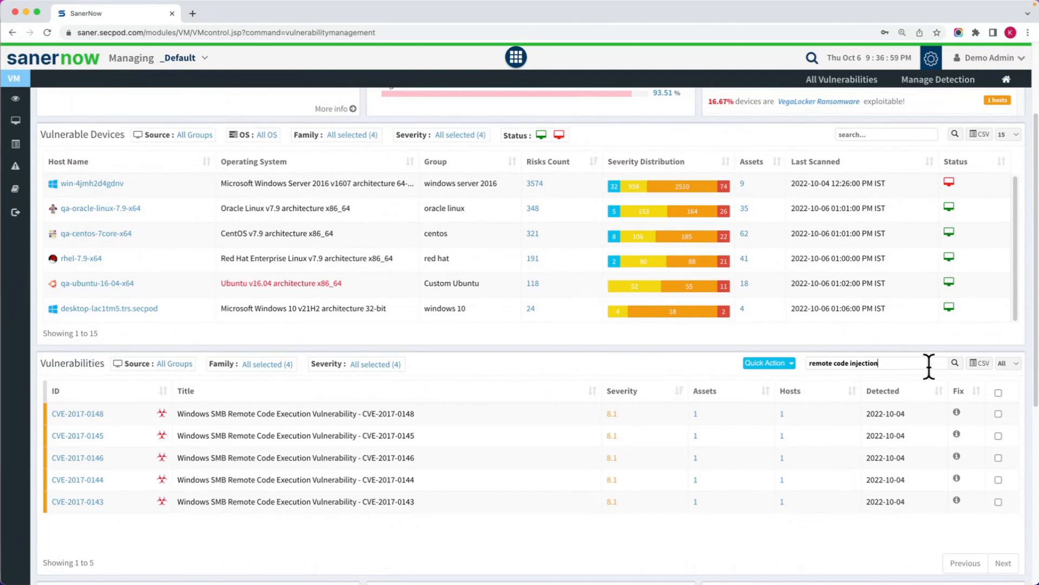
pyautogui.click(955, 364)
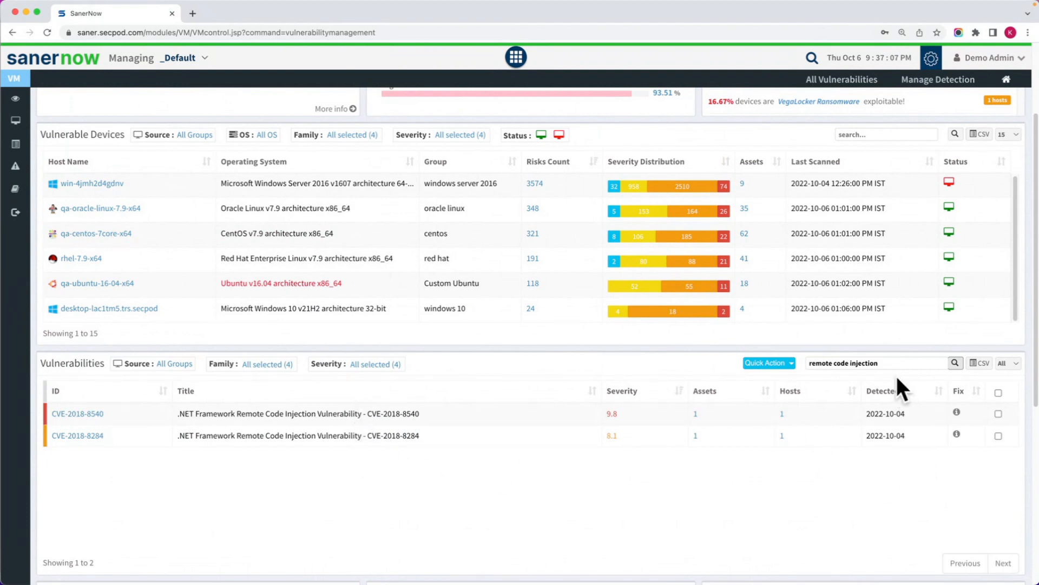
pyautogui.moveTo(877, 365); pyautogui.dragTo(790, 369)
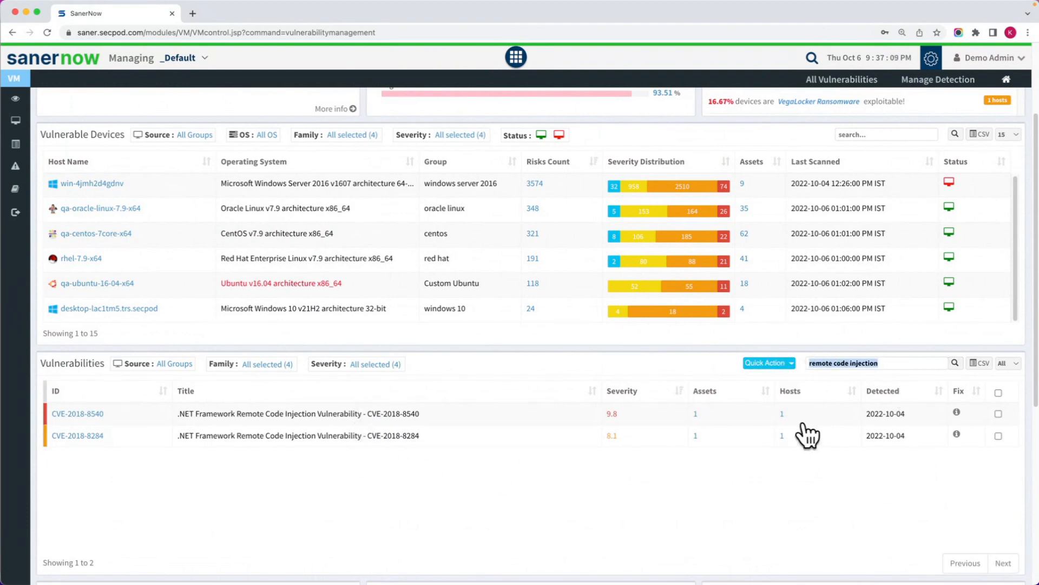
pyautogui.press('BackSpace')
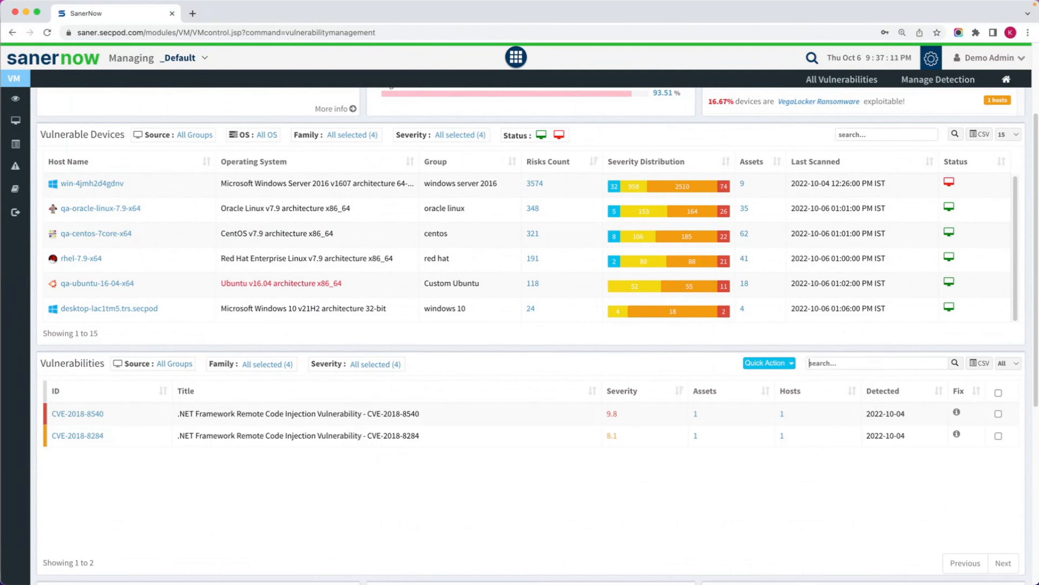
# Reload the unfiltered vulnerabilities list, then switch to the All Vulnerabilities view.
pyautogui.click(955, 363)
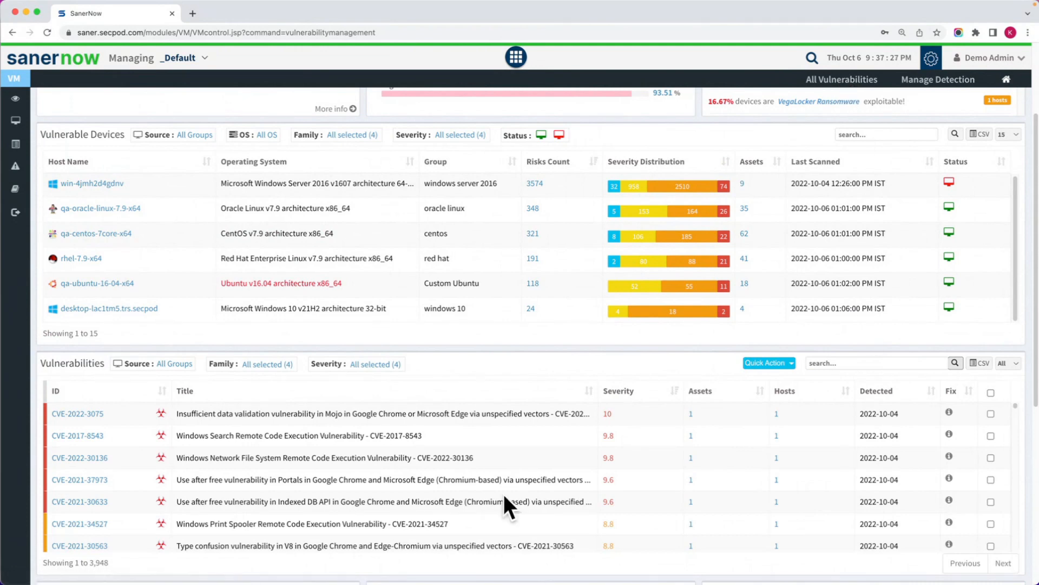
pyautogui.scroll(-10, 583, 443)
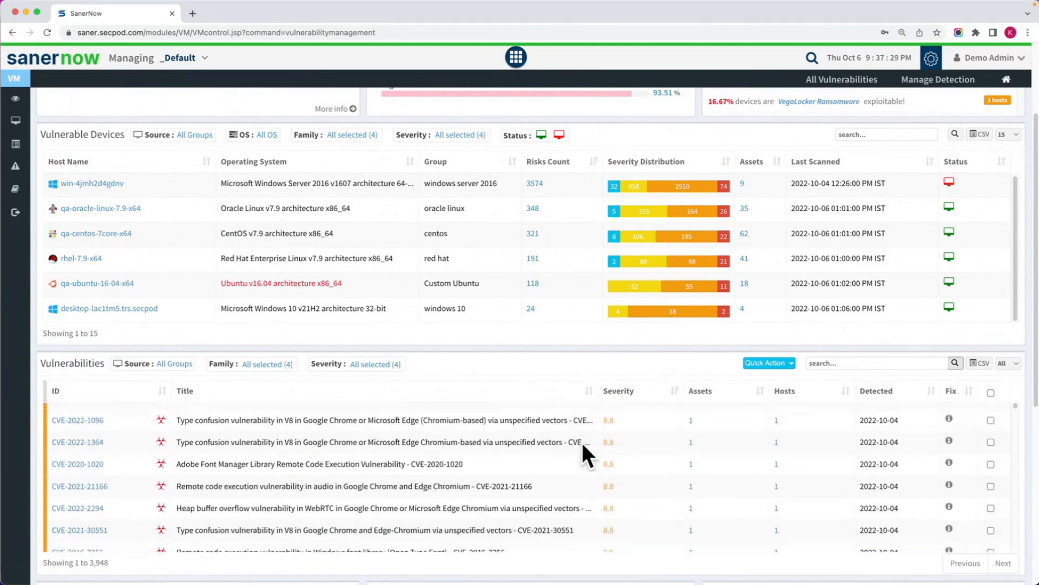
pyautogui.scroll(-4, 583, 443)
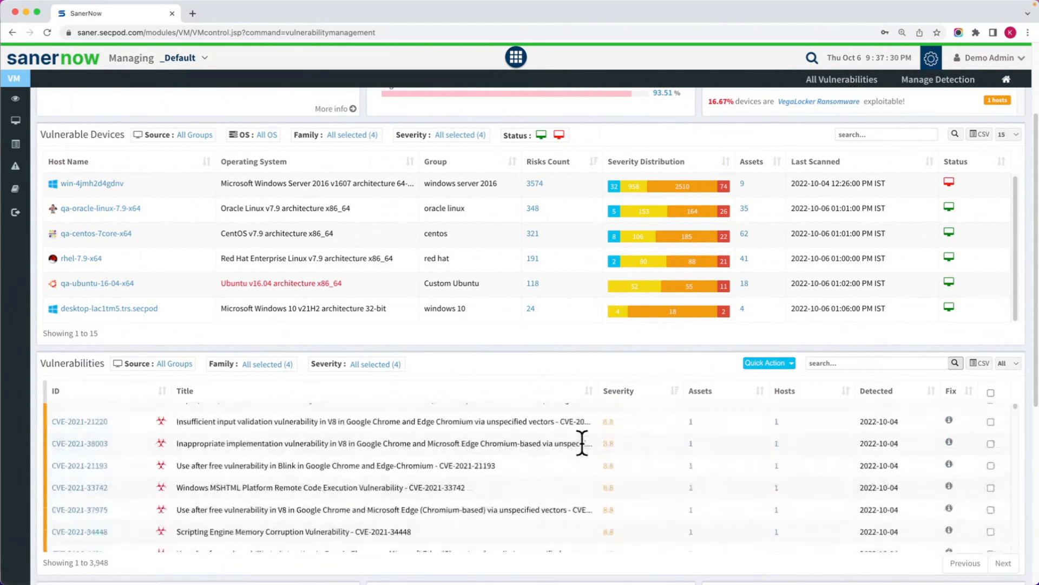
pyautogui.click(850, 85)
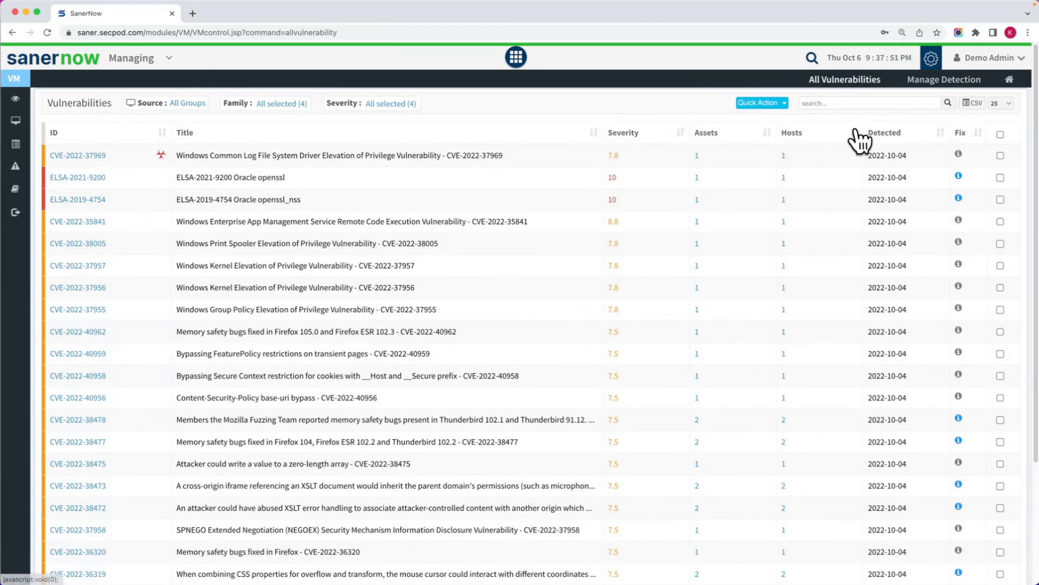
# Show all rows, preview the Quick Action Exclude and Remediate options, then advance to Key Enhancements.
pyautogui.click(1001, 104)
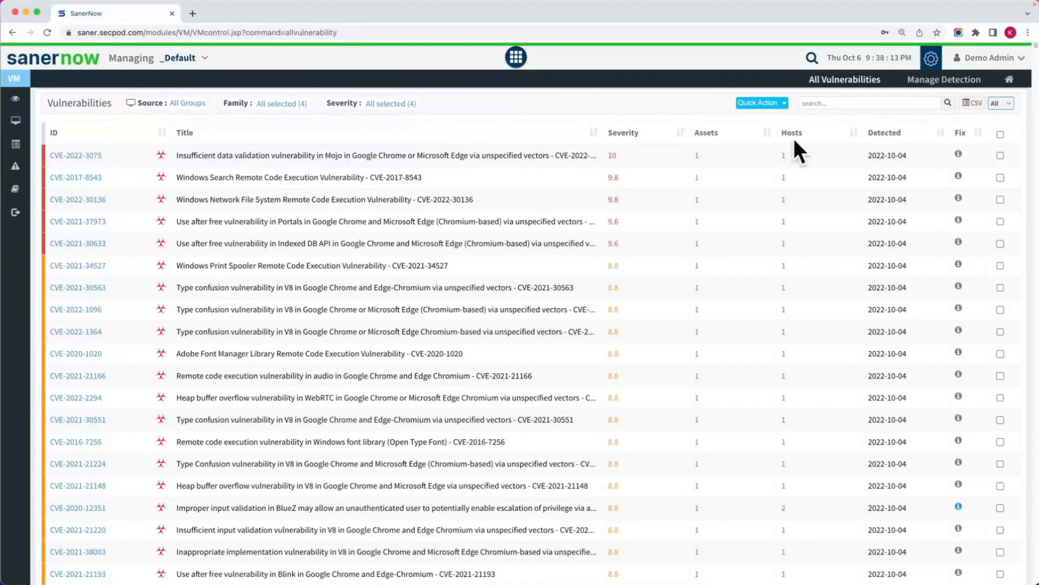
pyautogui.click(761, 104)
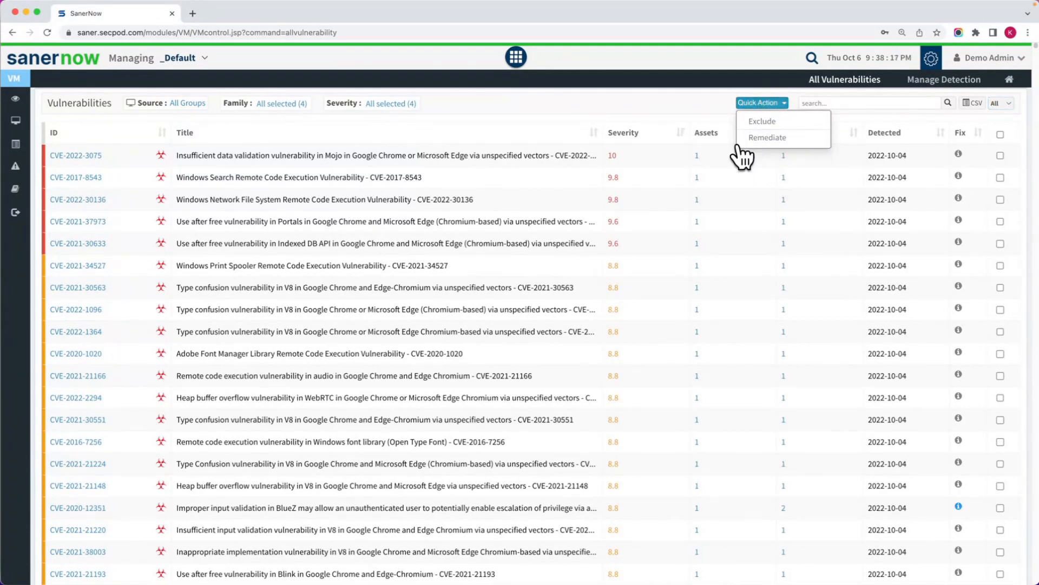
pyautogui.click(689, 91)
pyautogui.click(880, 100)
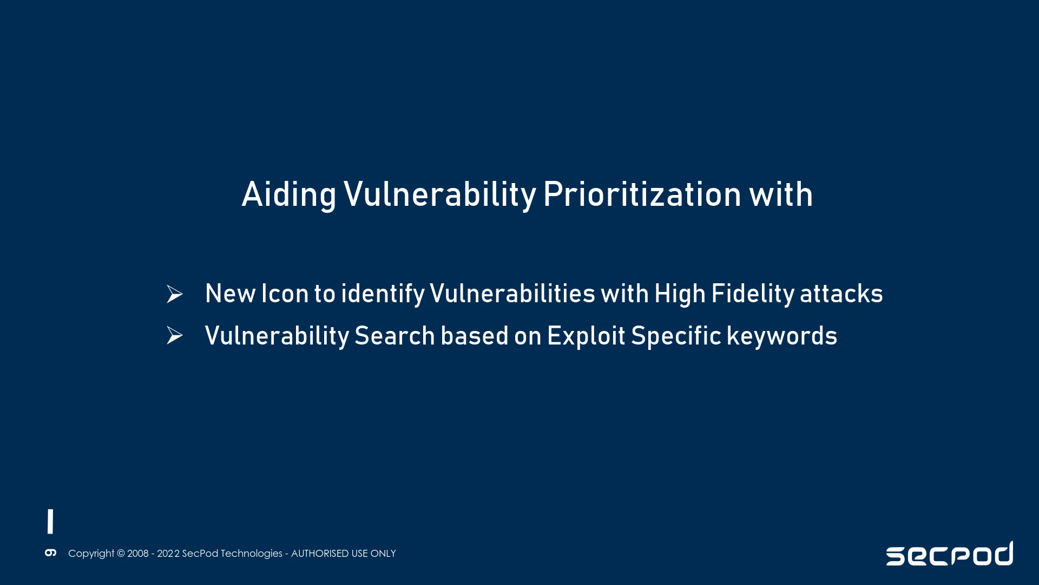
pyautogui.press('Right')
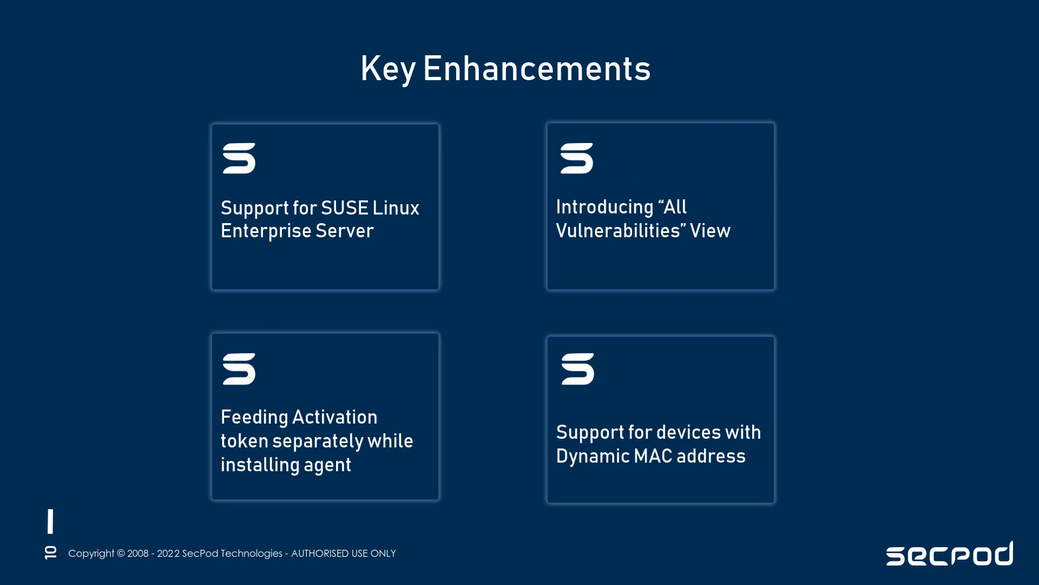